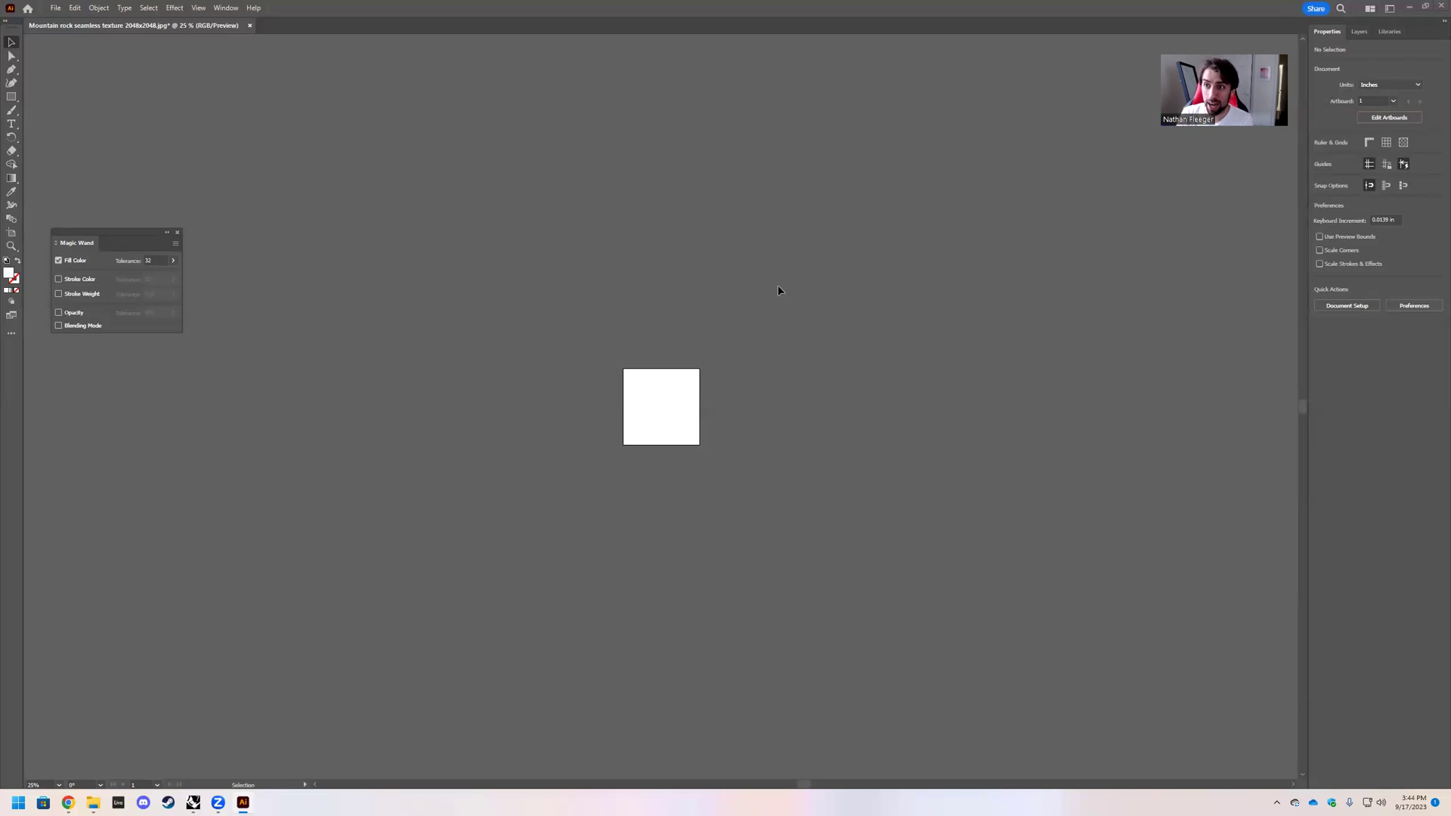
Find the Mountain rock texture in the course's Project 2 Seamless Textures folder, then return to Illustrator.
{"action": "left_click", "coordinate": [1379, 118]}
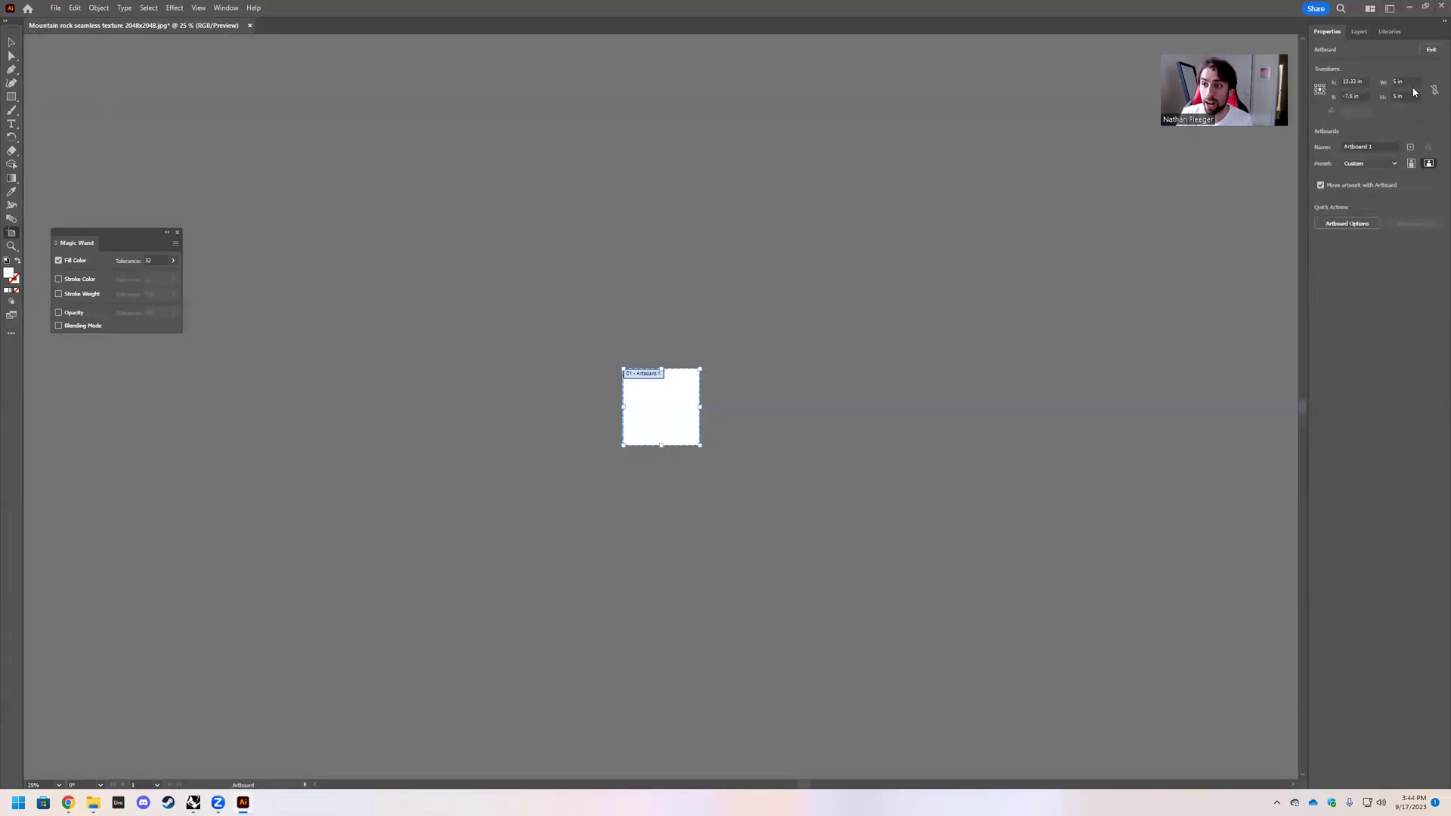
{"action": "left_click", "coordinate": [10, 45]}
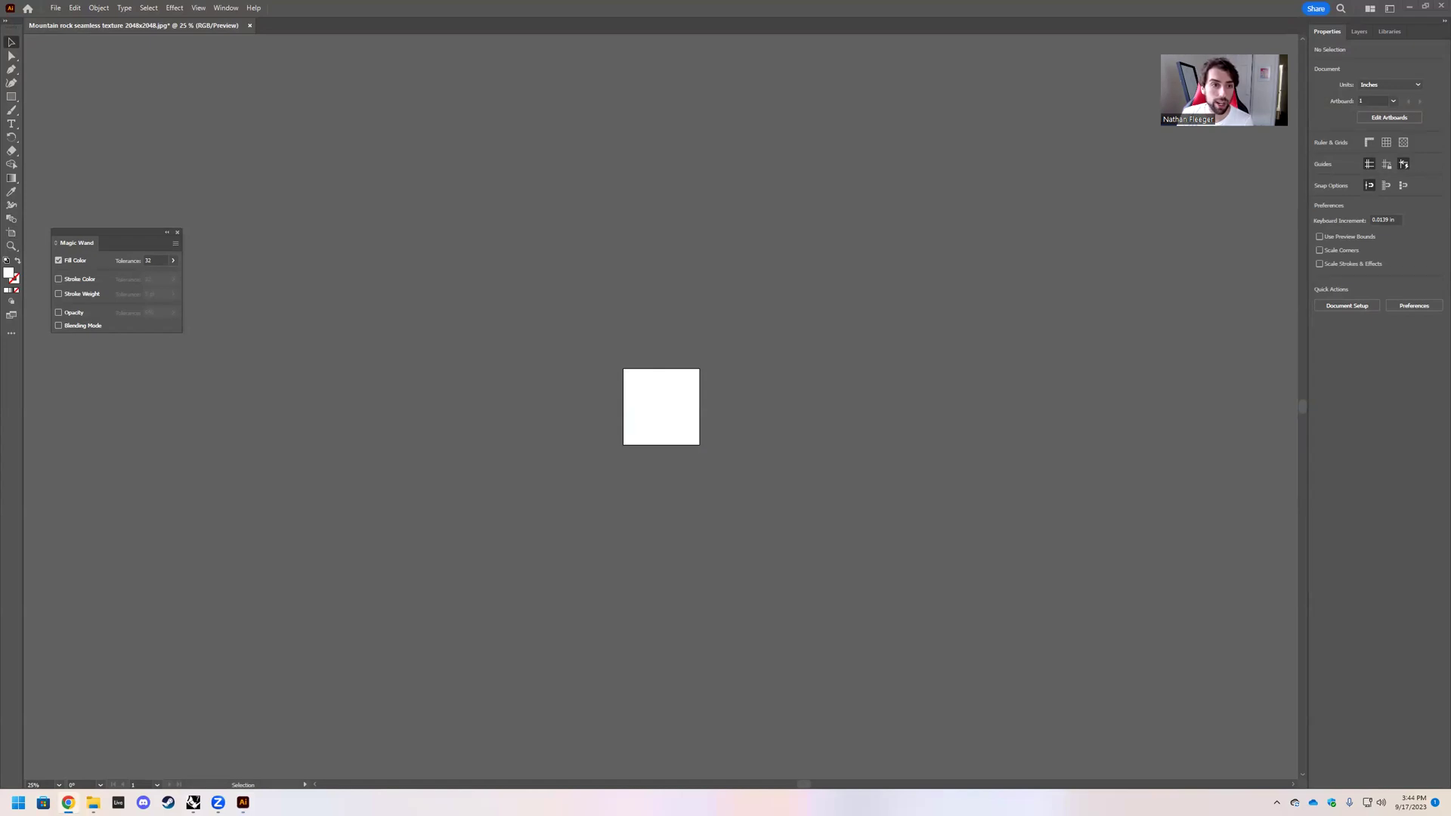
{"action": "key", "text": "alt+Tab"}
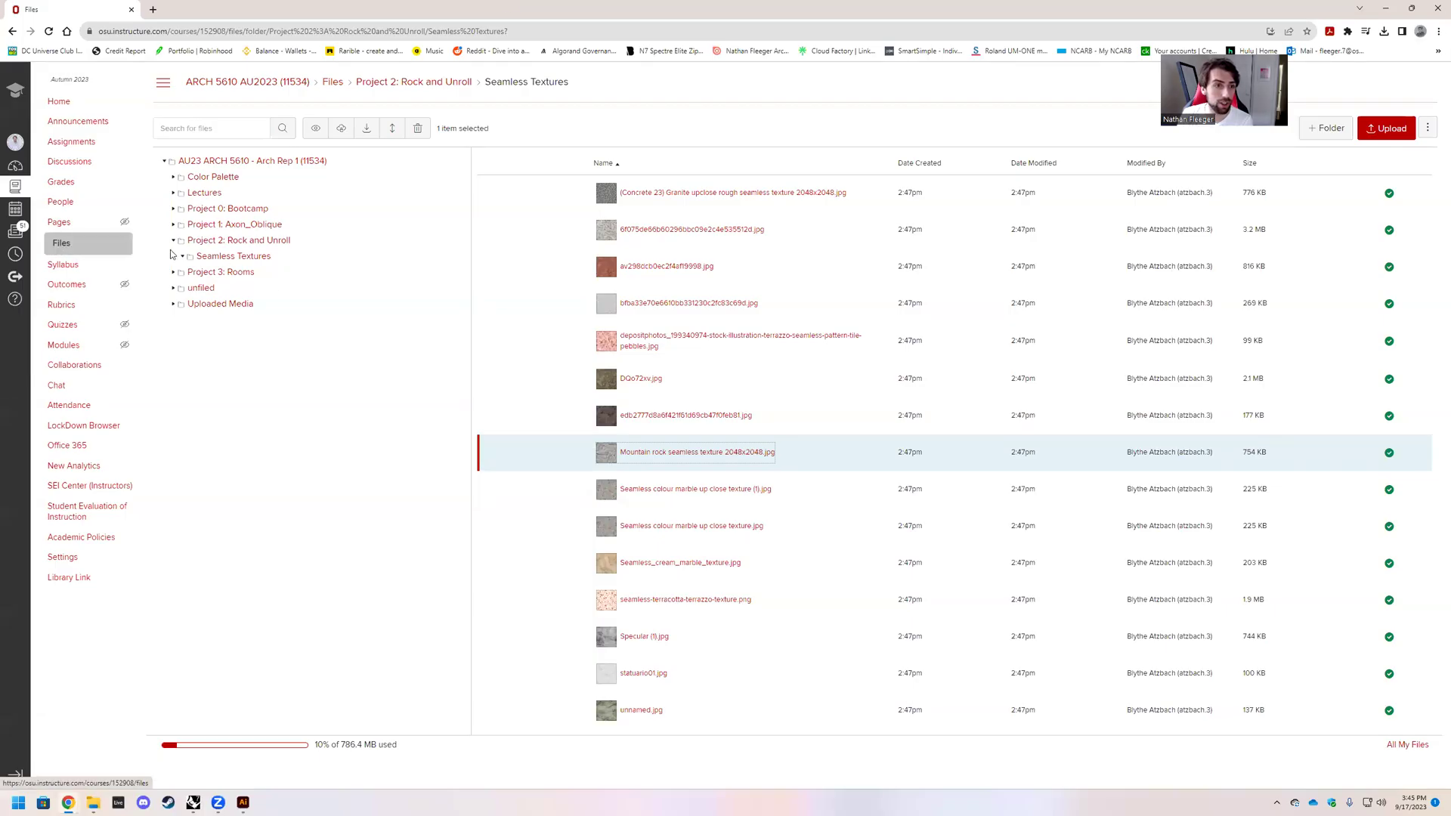
{"action": "left_click", "coordinate": [268, 242]}
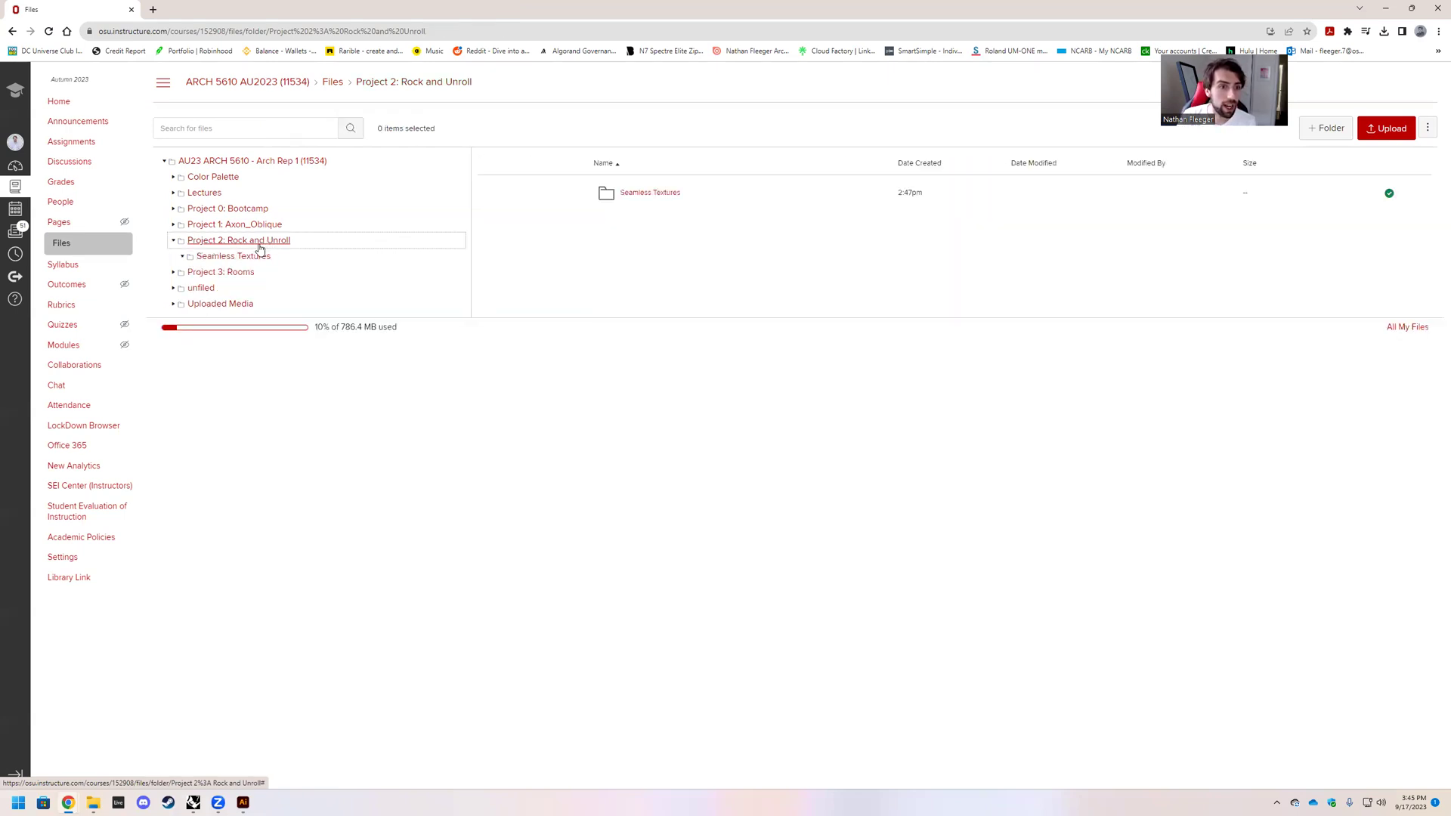
{"action": "left_click", "coordinate": [667, 195]}
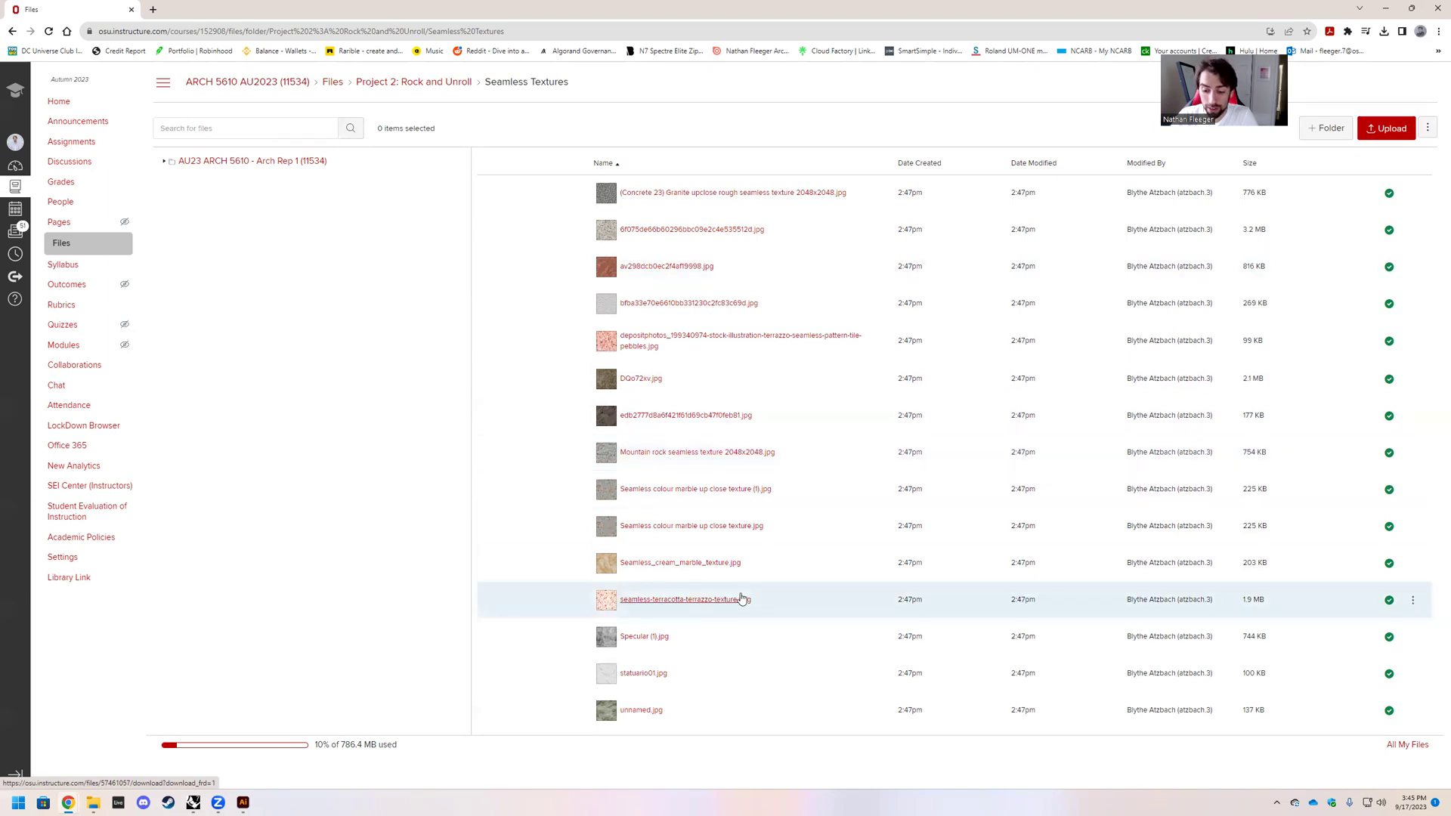
{"action": "mouse_move", "coordinate": [1410, 8]}
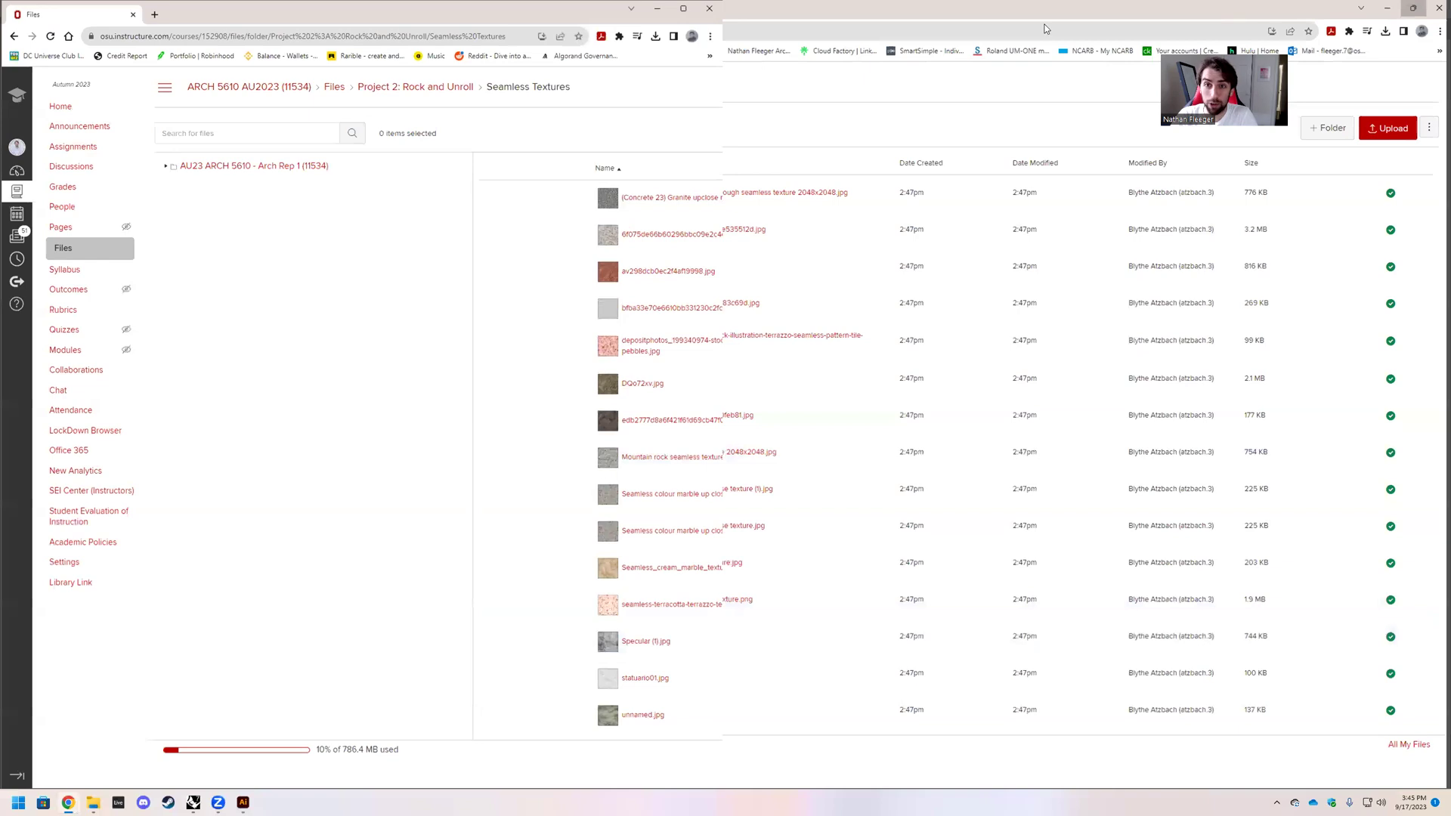
{"action": "left_click", "coordinate": [1410, 8]}
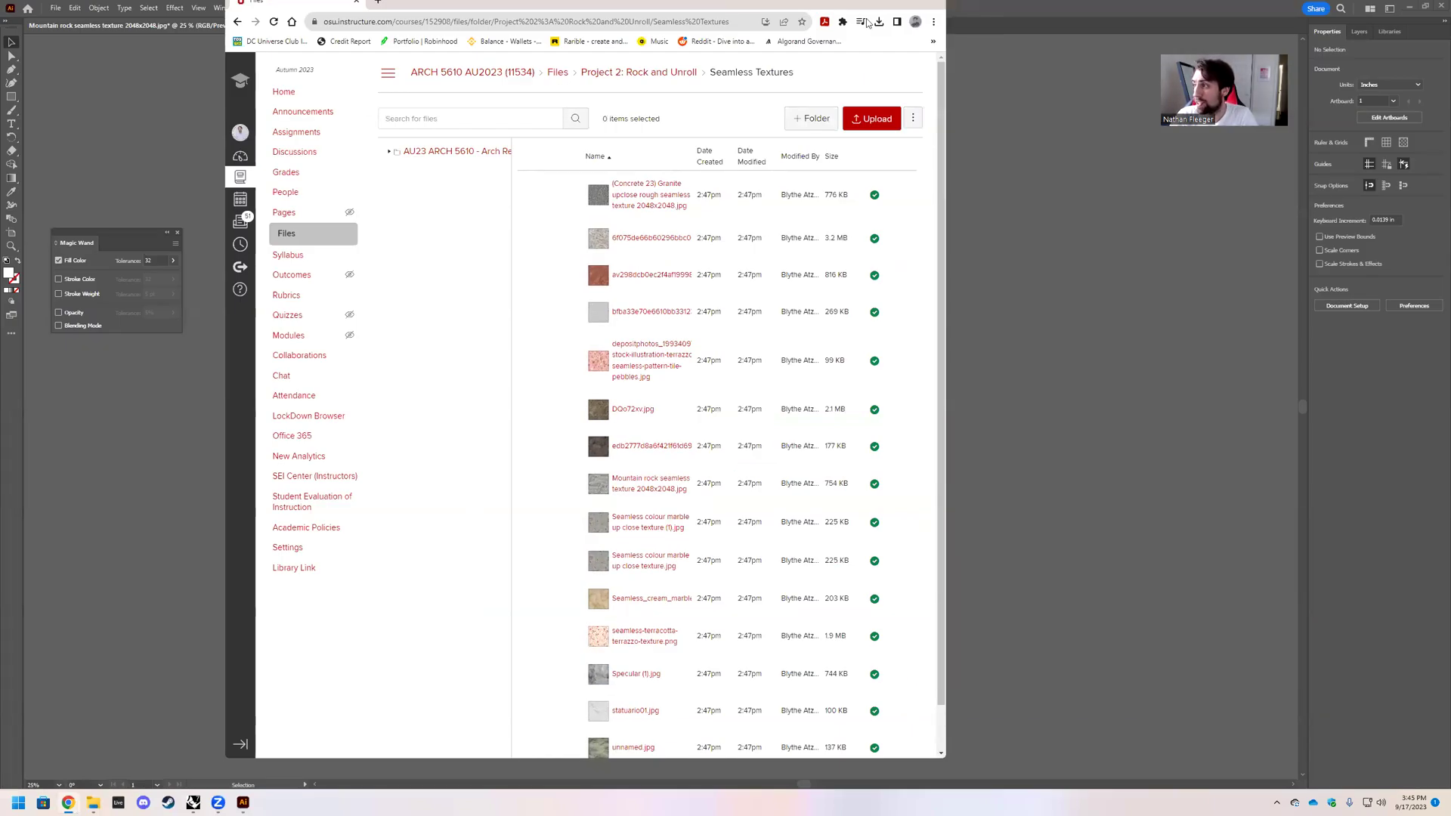
{"action": "key", "text": "alt+Tab"}
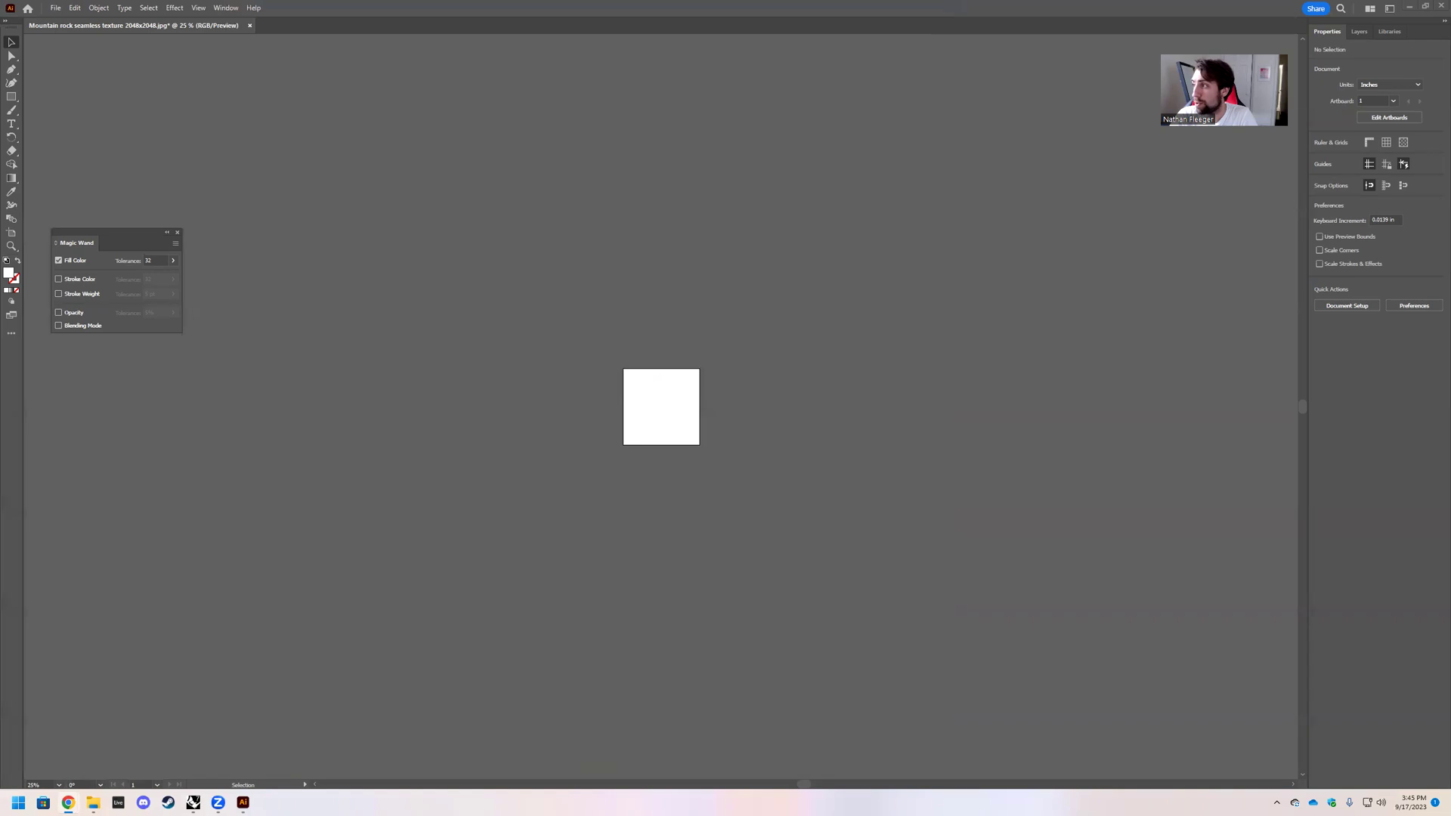
Place the Mountain rock seamless texture JPG onto the canvas.
{"action": "left_click", "coordinate": [51, 8]}
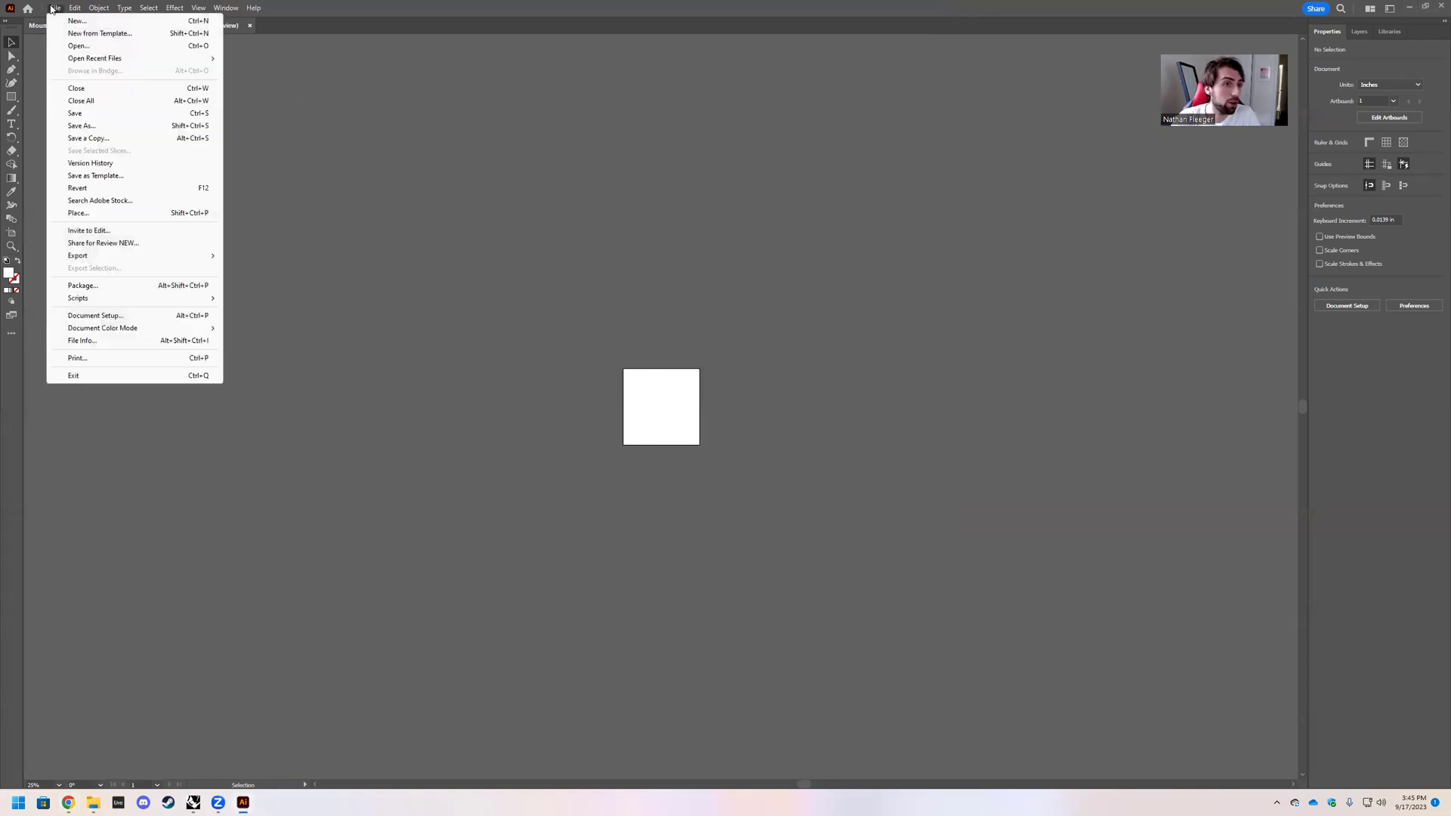
{"action": "left_click", "coordinate": [78, 213]}
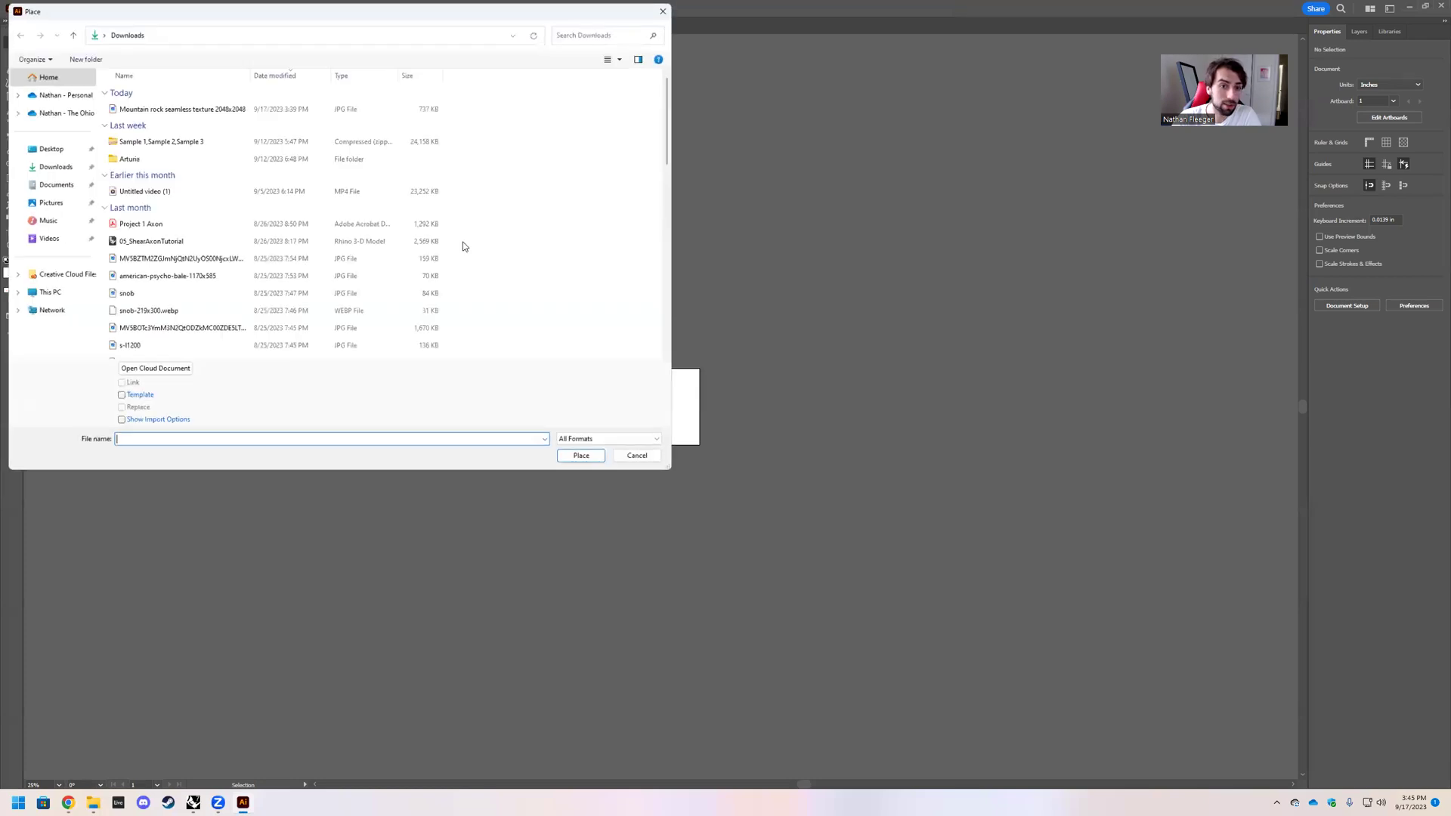
{"action": "left_click", "coordinate": [225, 108]}
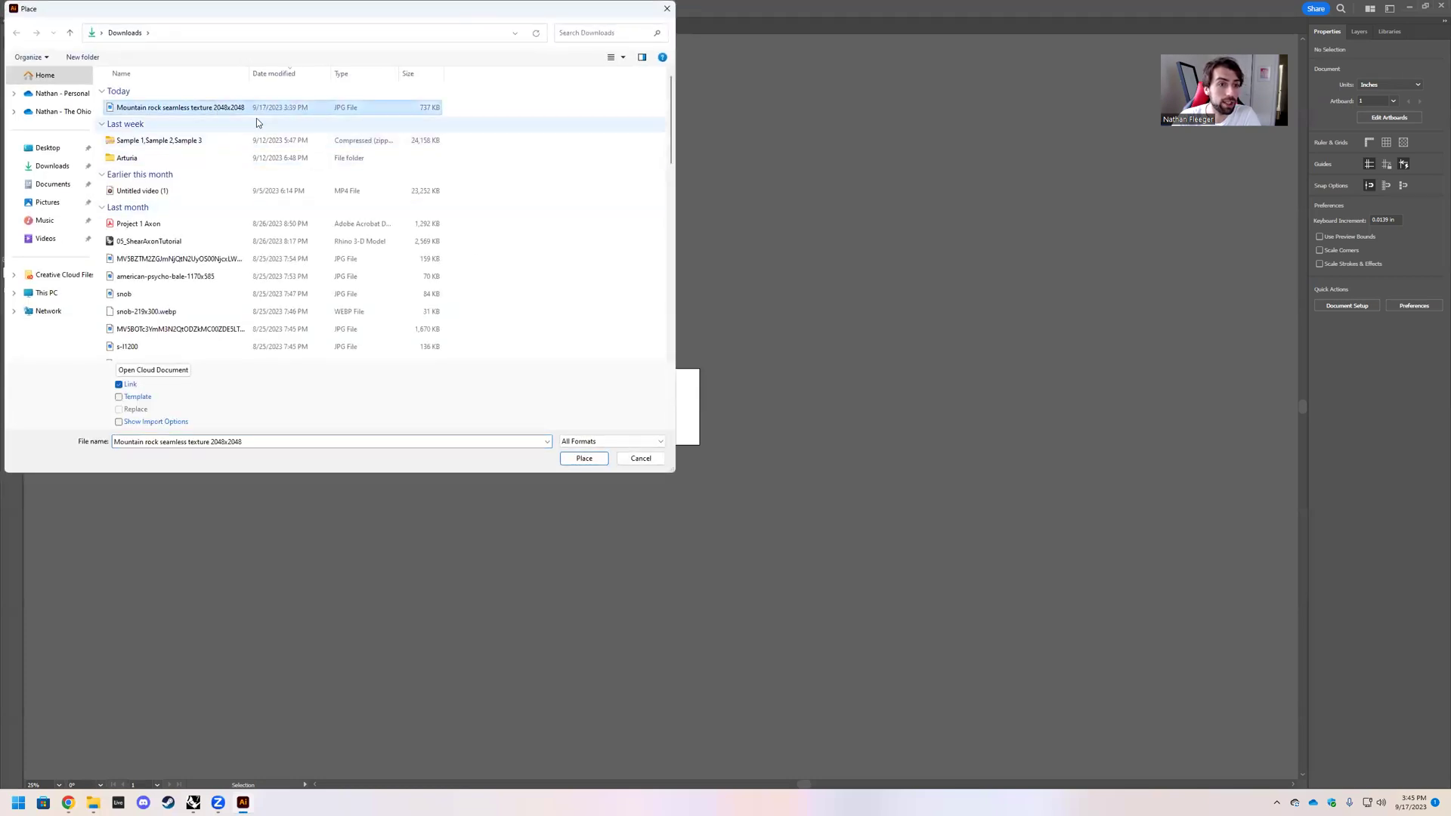
{"action": "left_click", "coordinate": [582, 459]}
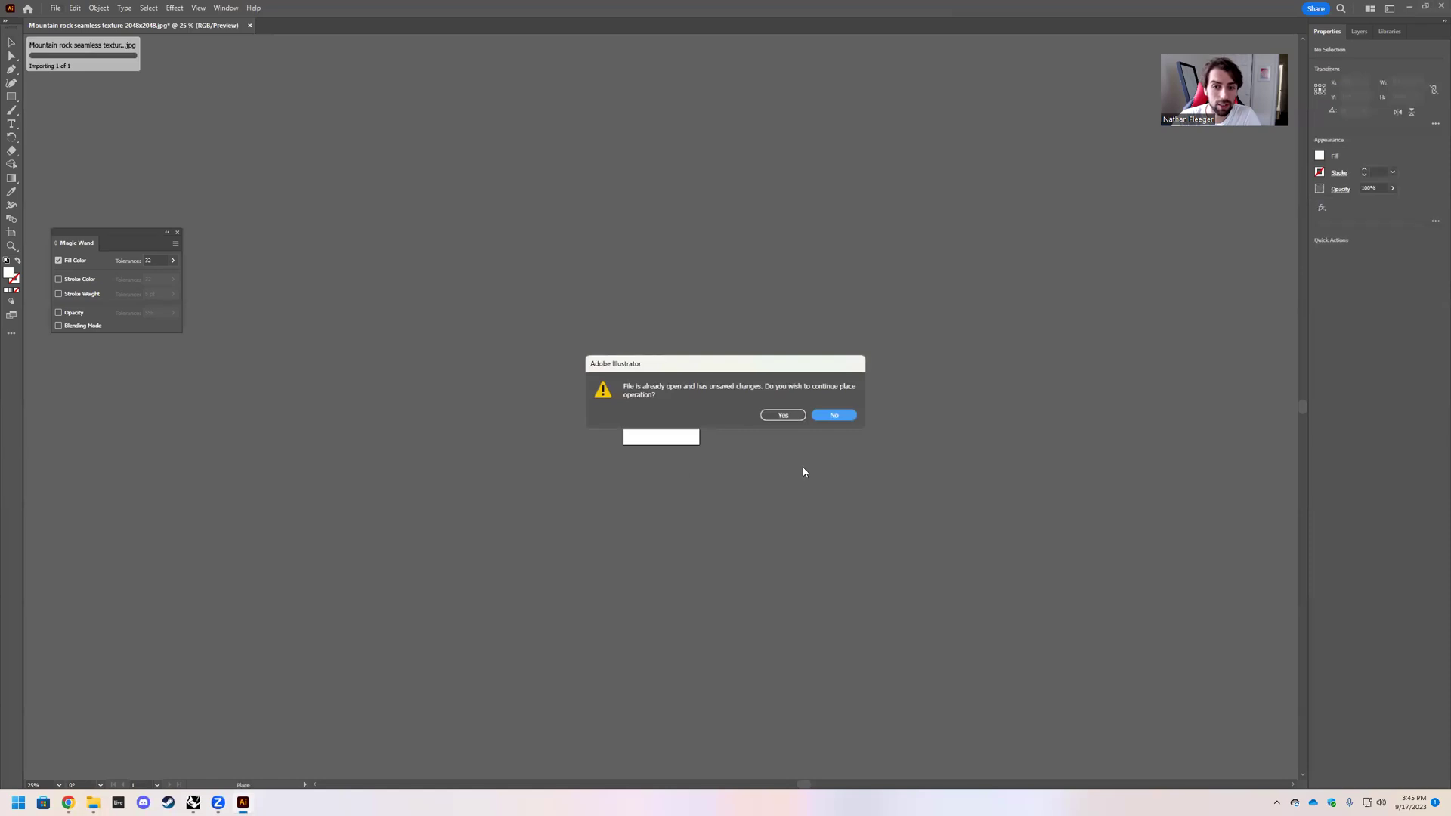
{"action": "left_click", "coordinate": [783, 415]}
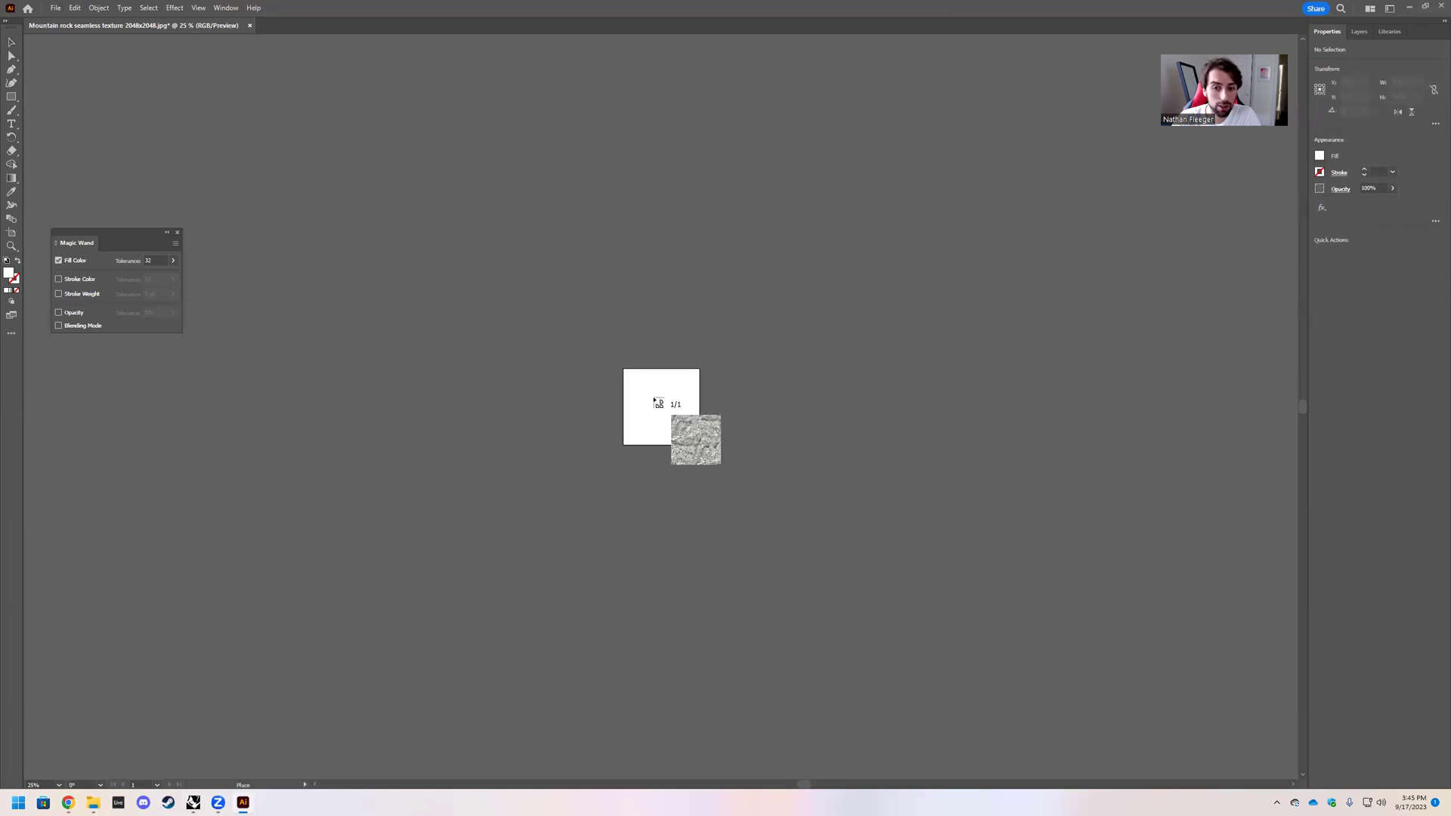
{"action": "left_click", "coordinate": [649, 395]}
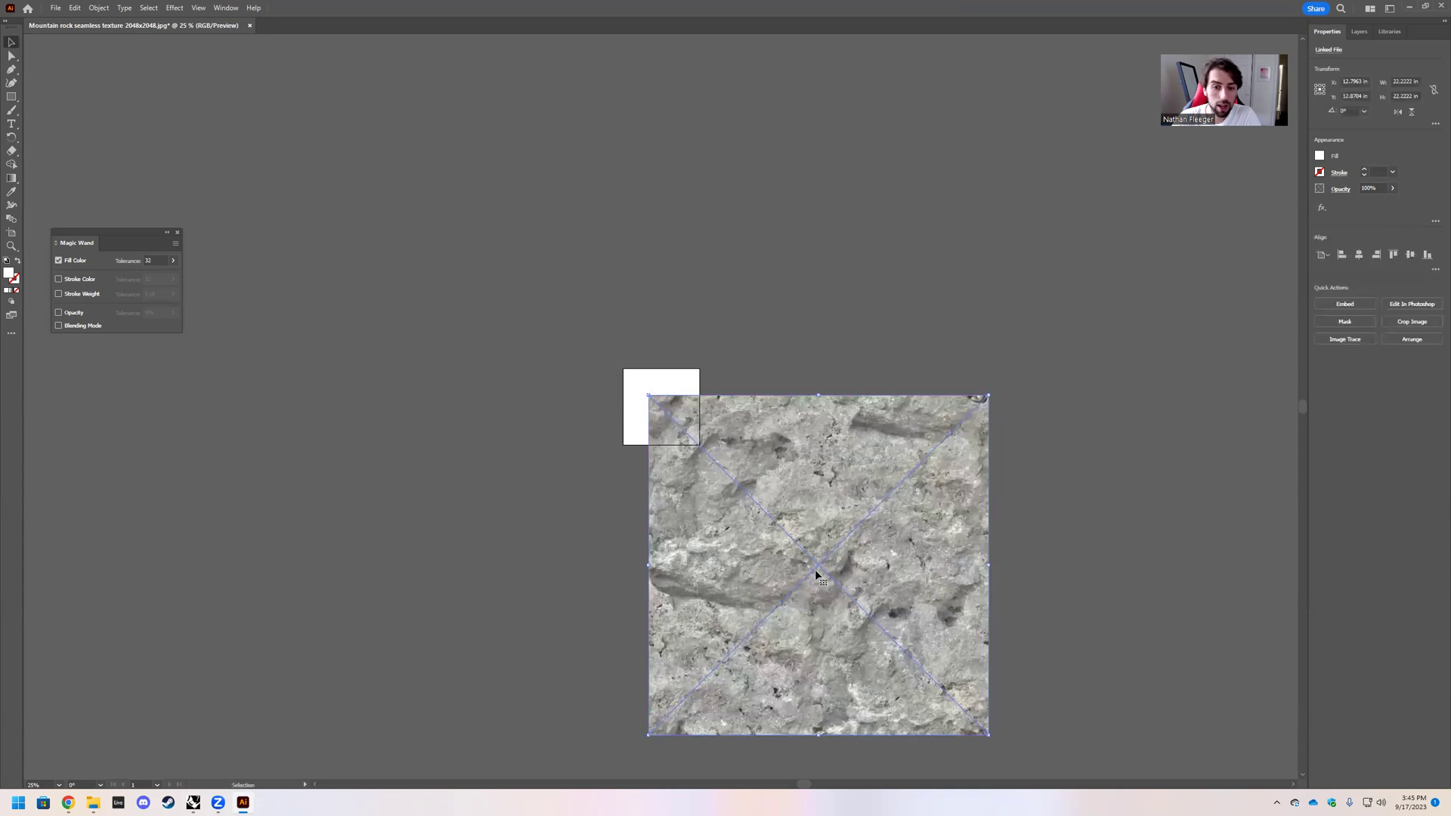
Move the rock image to the artboard's corner and scale it down toward artboard size.
{"action": "left_click_drag", "start_coordinate": [821, 573], "coordinate": [798, 547]}
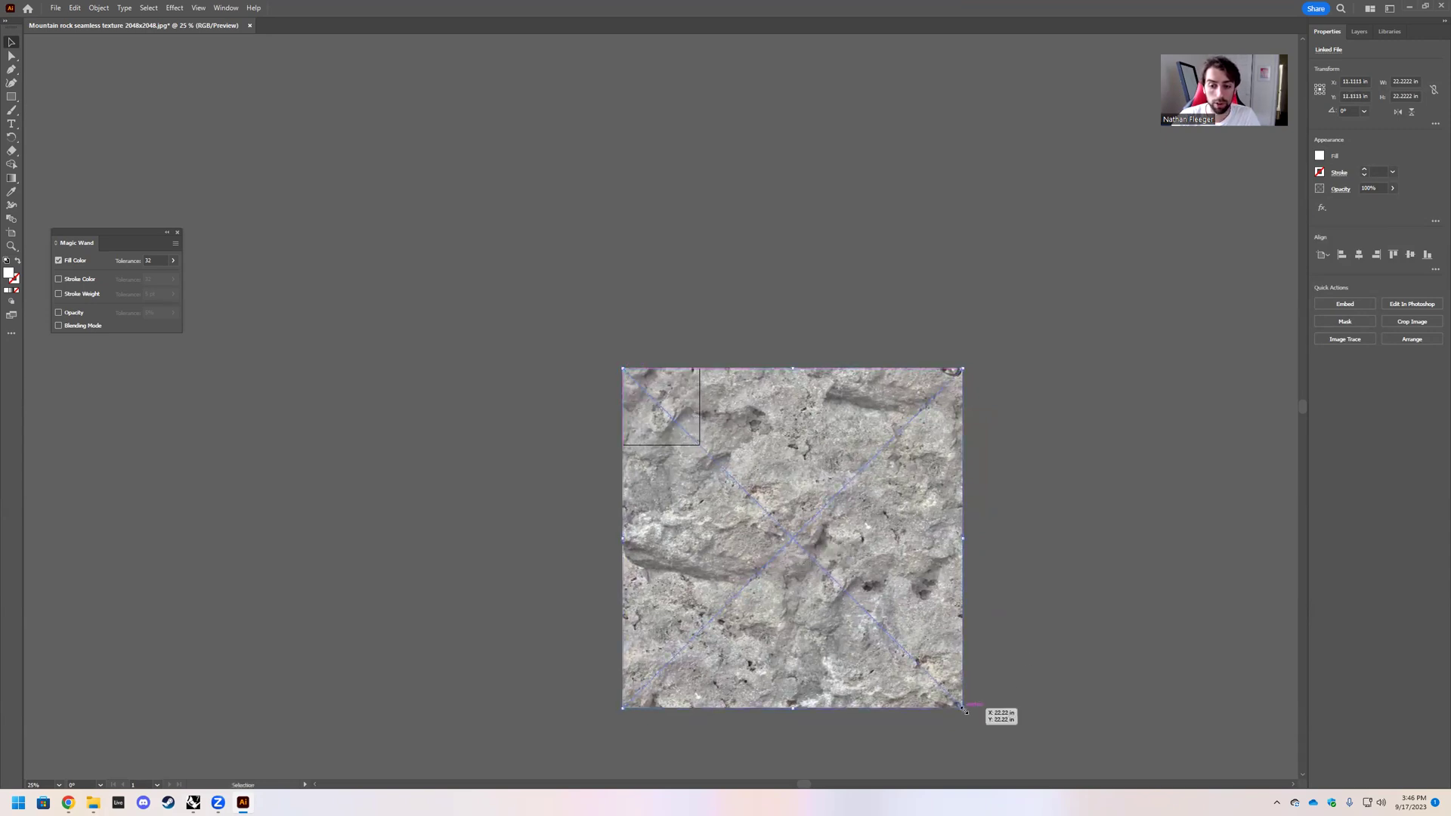
{"action": "left_click_drag", "start_coordinate": [962, 708], "coordinate": [702, 446]}
{"action": "key", "text": "ctrl+plus"}
{"action": "key", "text": "ctrl+plus"}
{"action": "key", "text": "ctrl+plus"}
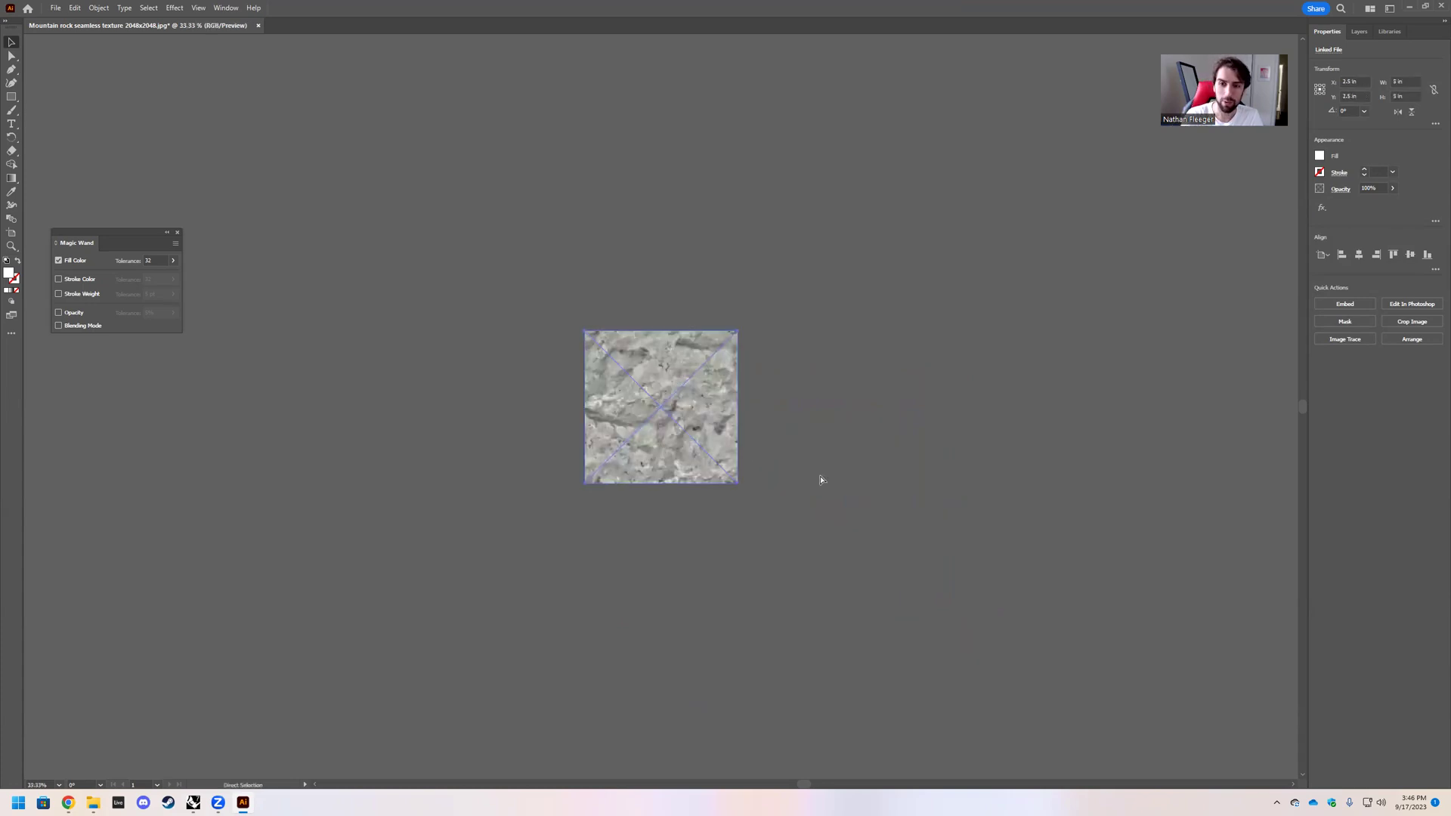
{"action": "key", "text": "ctrl+plus"}
{"action": "key", "text": "ctrl+plus"}
{"action": "key", "text": "ctrl+plus"}
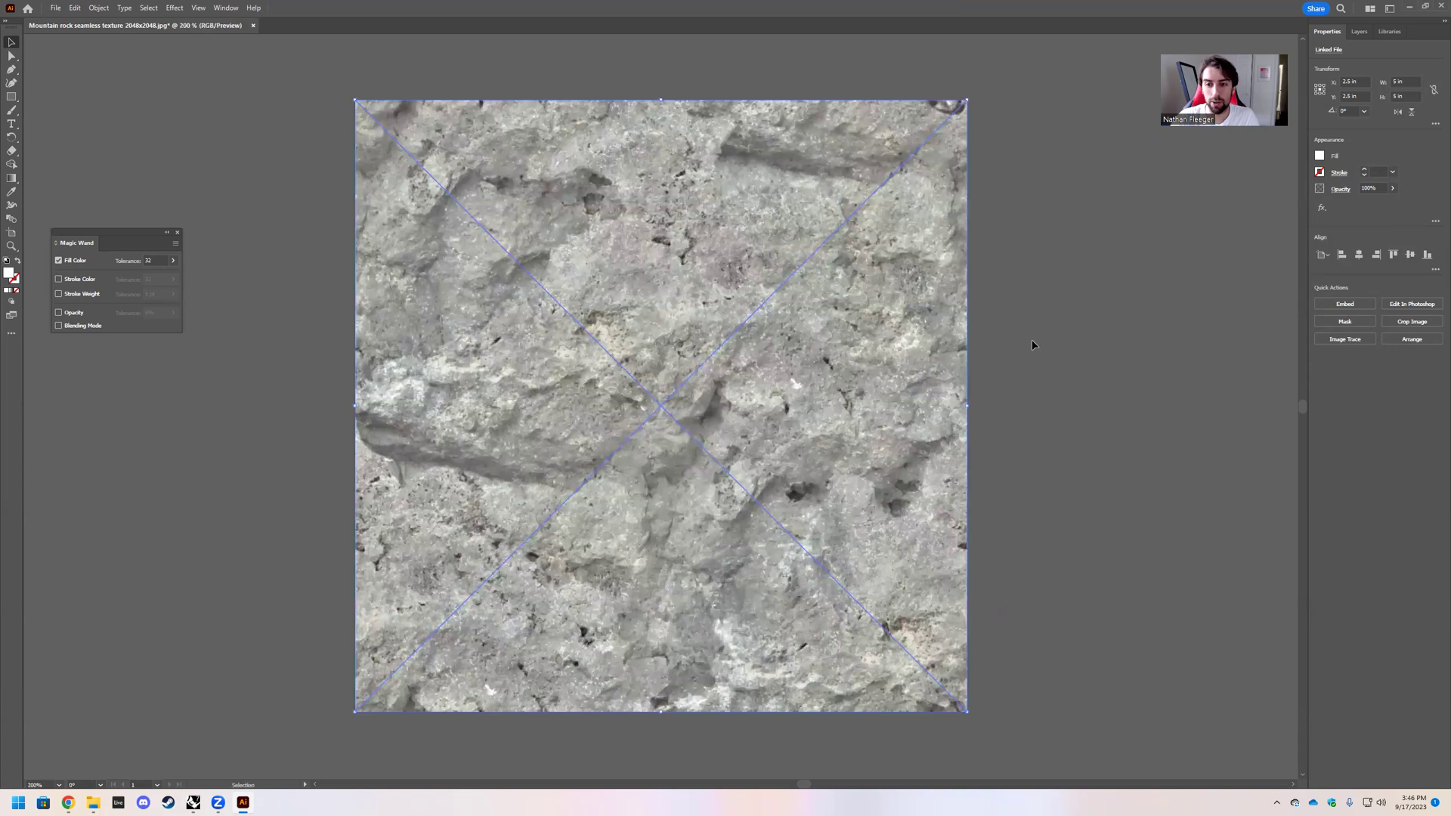
Resize the rock image so it exactly fills the 5 × 5 in artboard.
{"action": "left_click", "coordinate": [997, 220]}
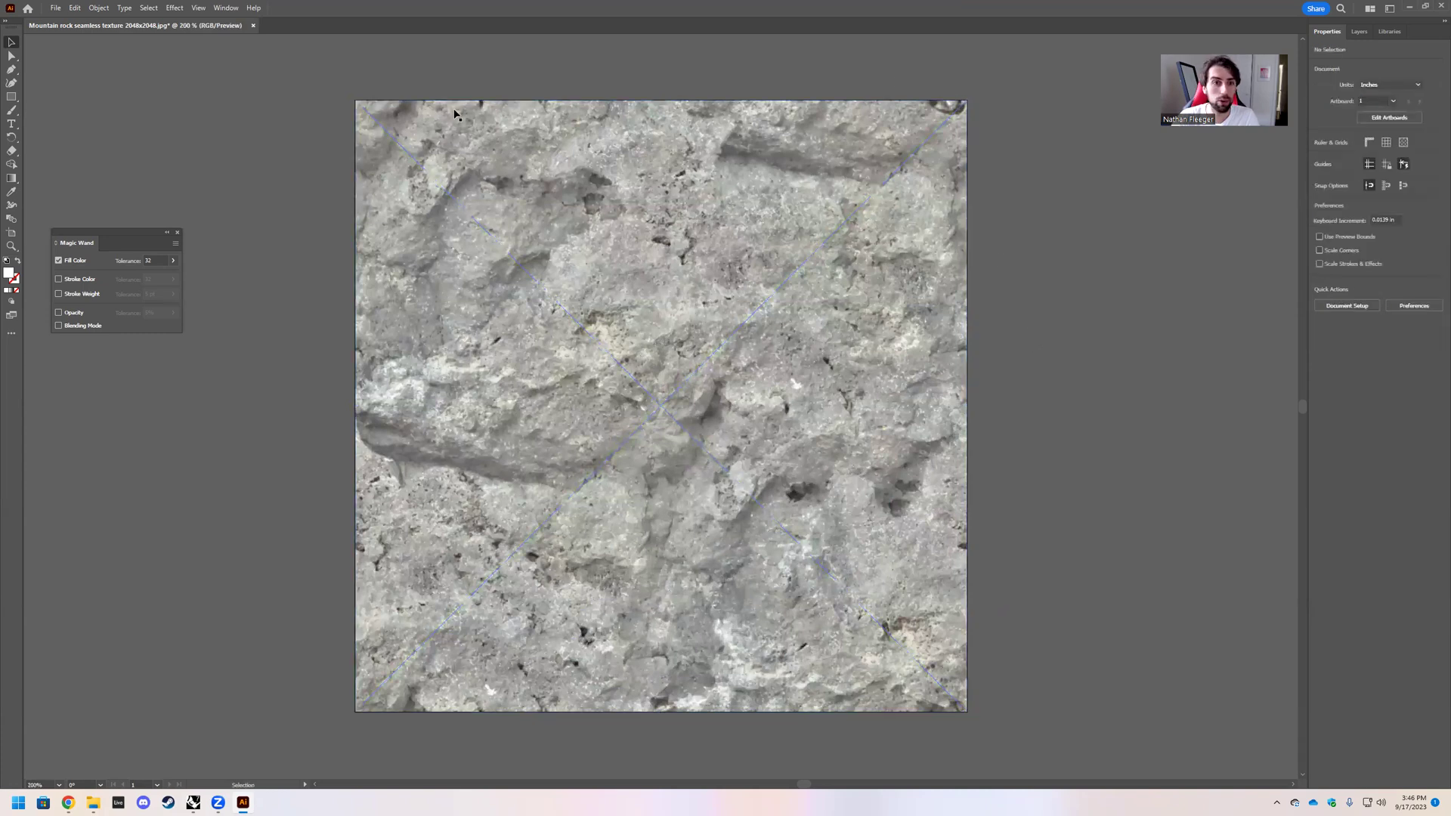
{"action": "left_click", "coordinate": [680, 321]}
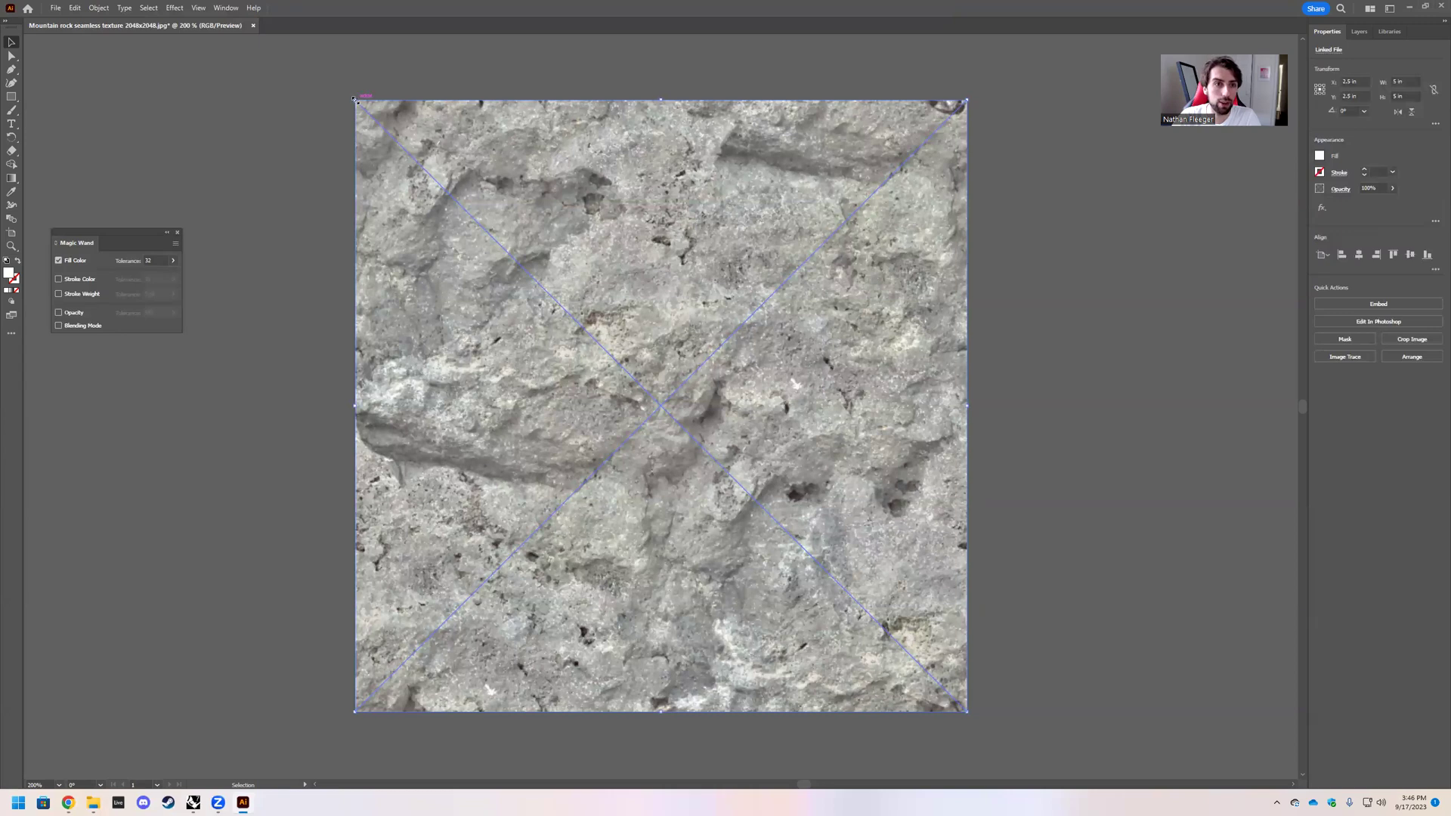
{"action": "left_click_drag", "start_coordinate": [355, 100], "coordinate": [321, 269]}
{"action": "left_click_drag", "start_coordinate": [487, 373], "coordinate": [438, 205]}
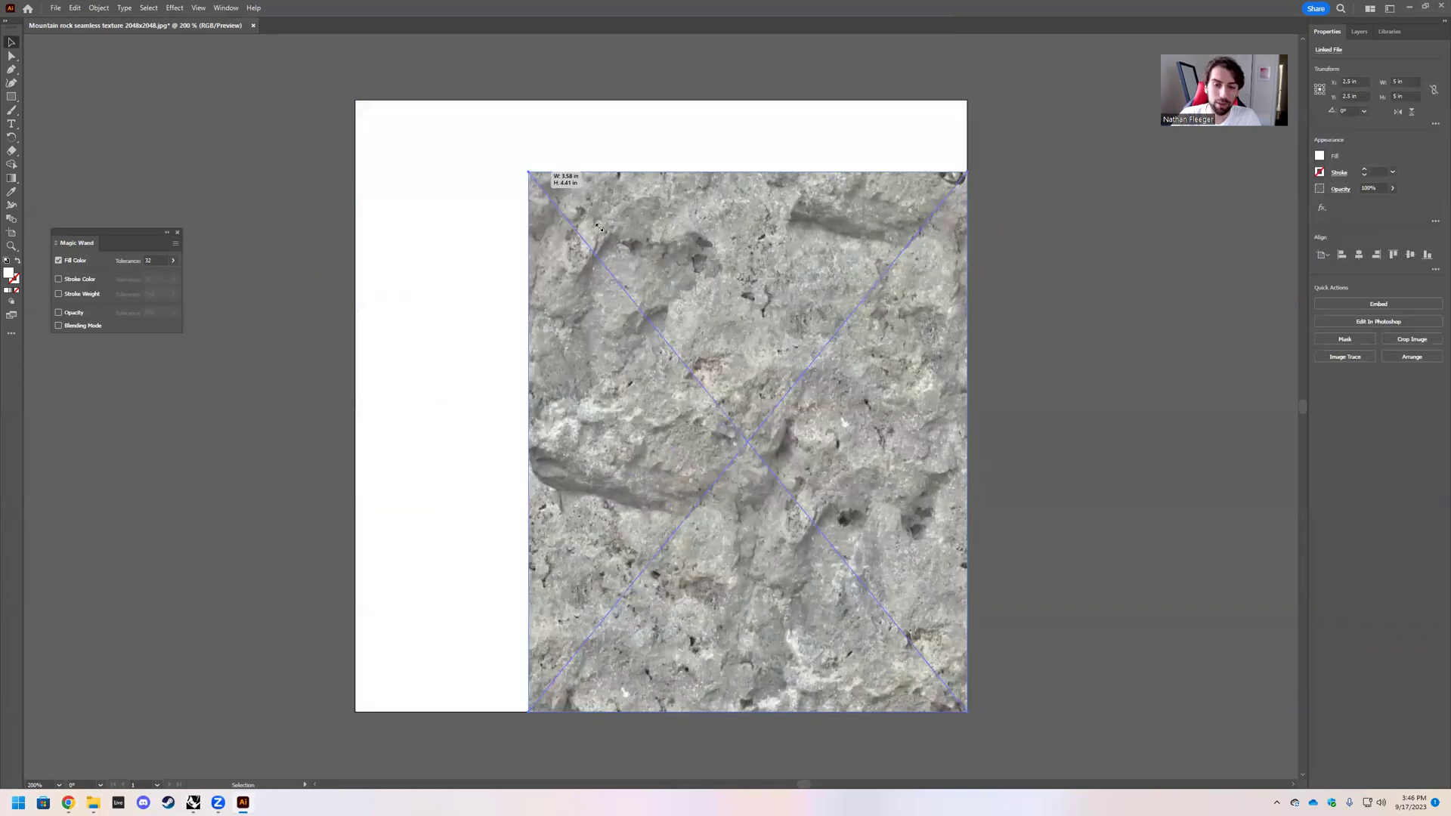
{"action": "left_click_drag", "start_coordinate": [594, 224], "coordinate": [282, 86]}
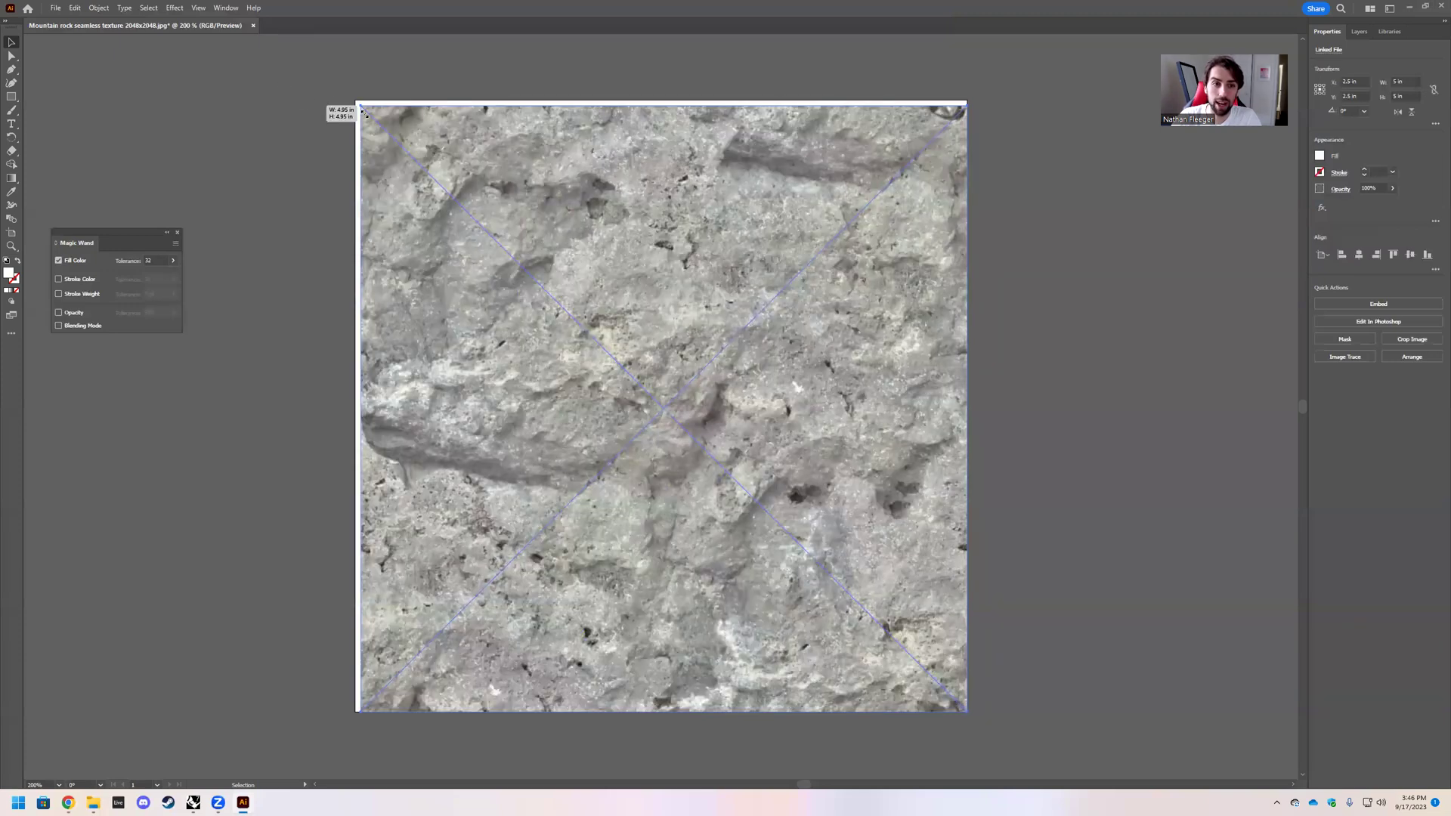
{"action": "left_click_drag", "start_coordinate": [399, 130], "coordinate": [354, 99]}
{"action": "left_click", "coordinate": [292, 128]}
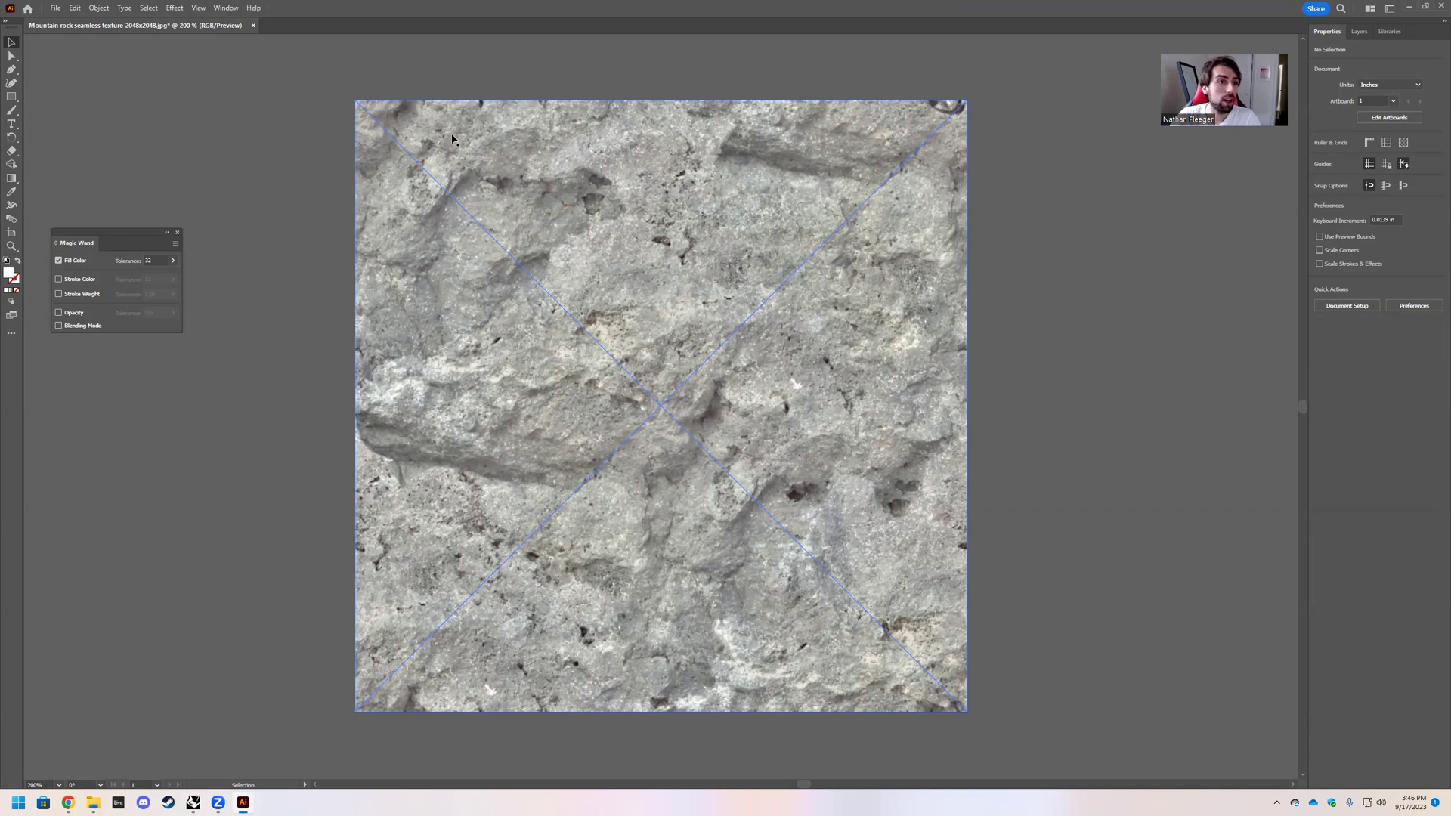
Select the rock photo and apply Object > Image Trace > Make with the Default preset.
{"action": "left_click", "coordinate": [97, 7]}
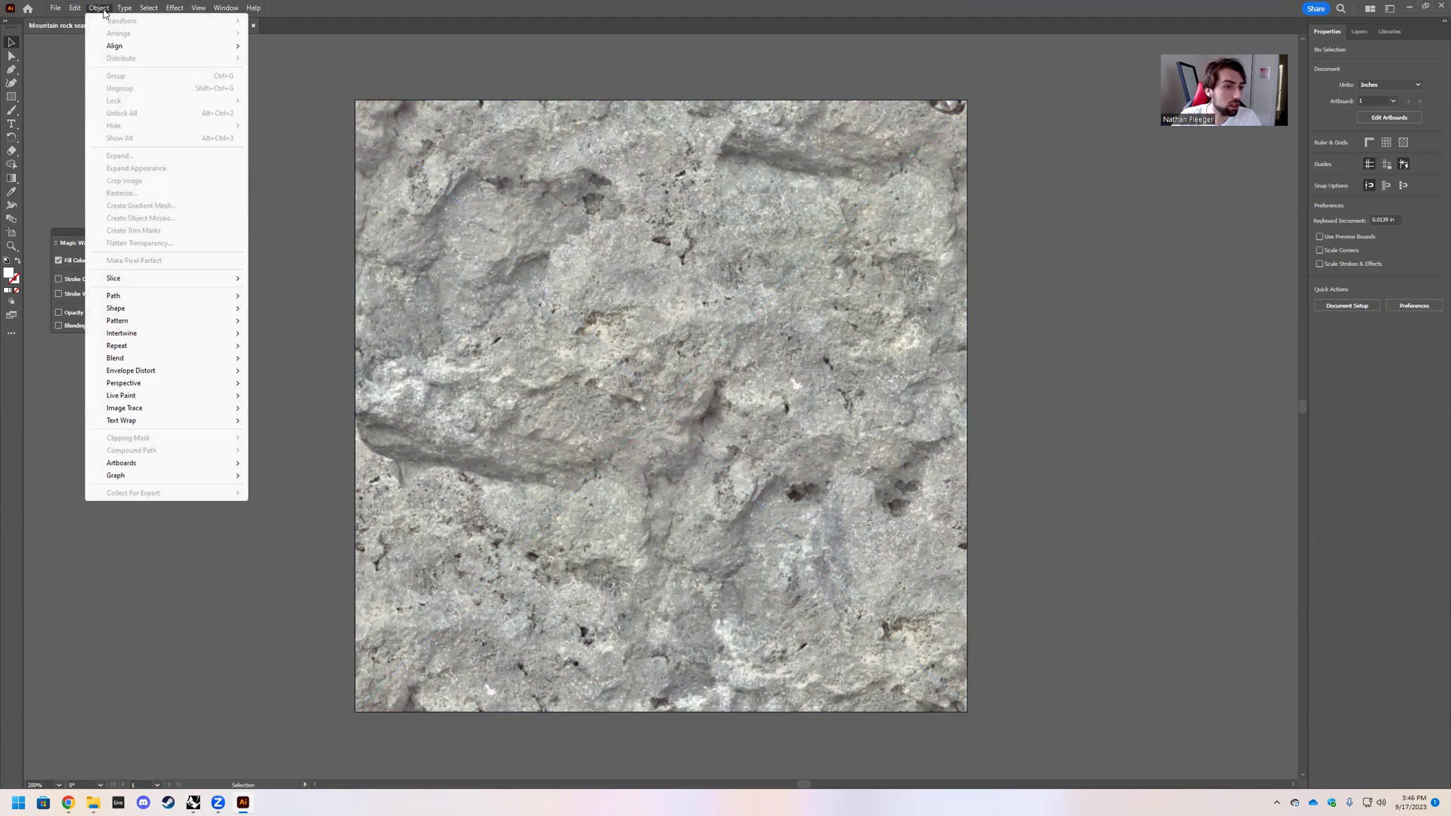
{"action": "mouse_move", "coordinate": [173, 409]}
{"action": "left_click", "coordinate": [435, 393]}
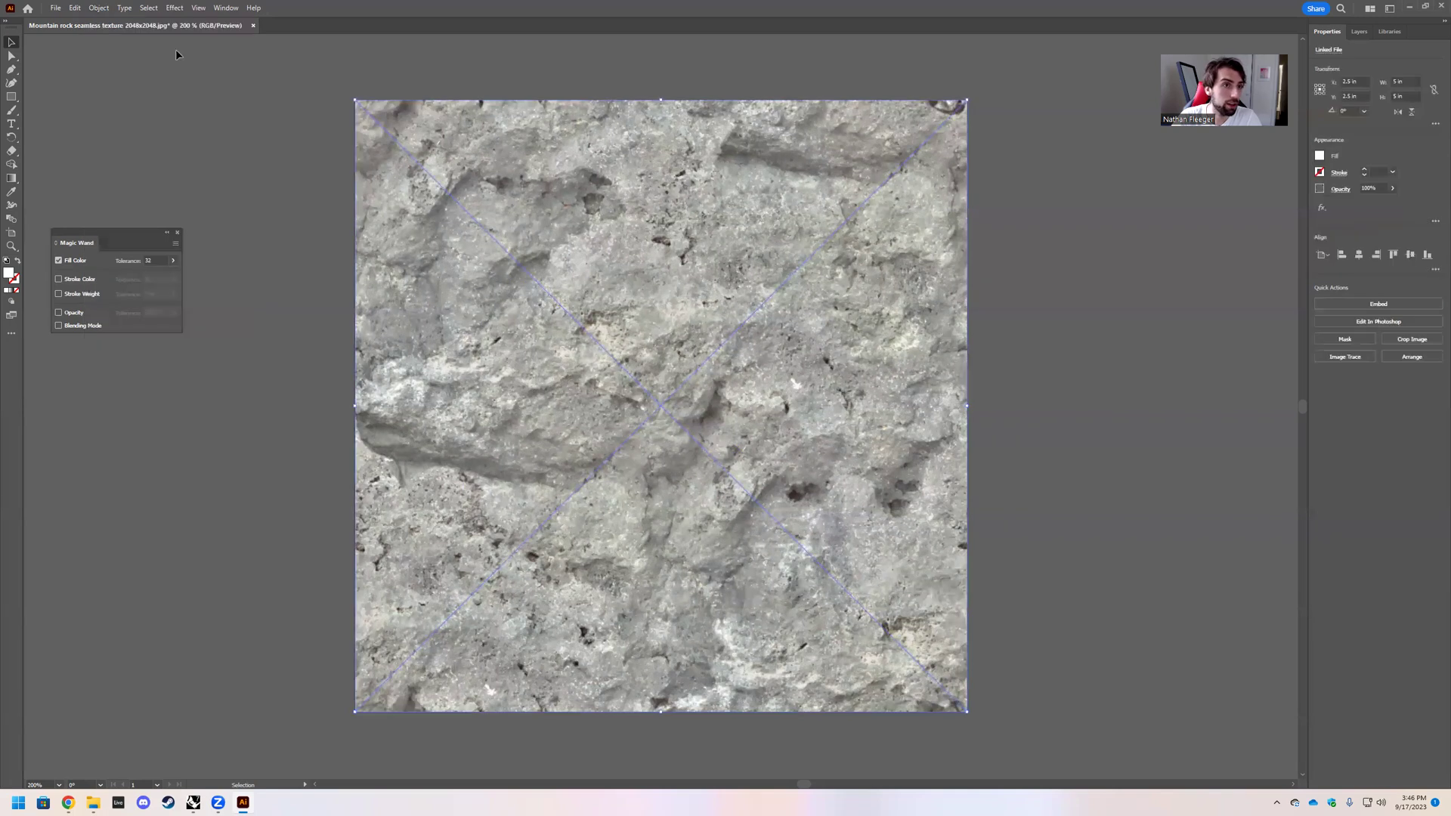
{"action": "left_click", "coordinate": [98, 8]}
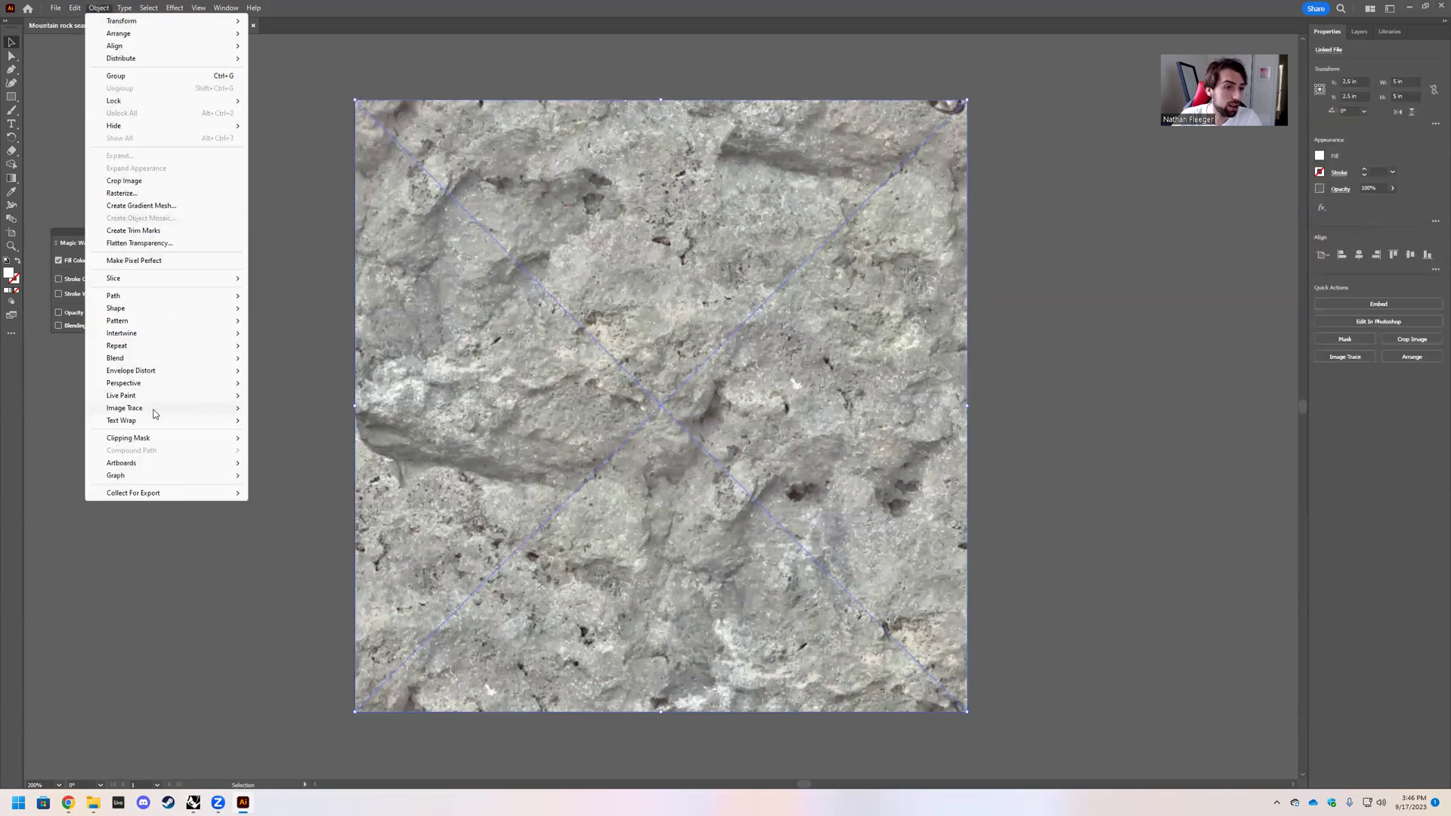
{"action": "mouse_move", "coordinate": [181, 413]}
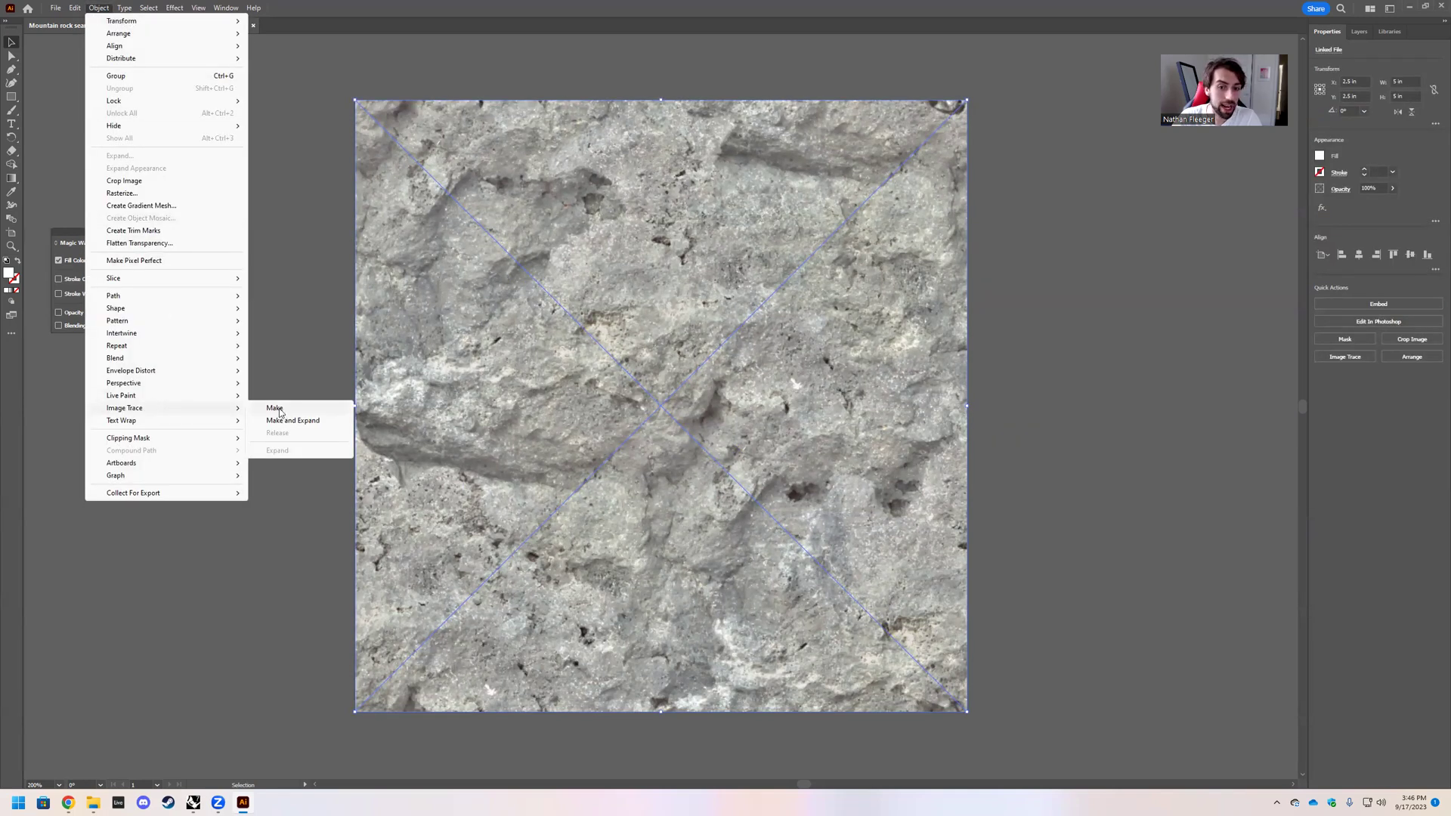
{"action": "left_click", "coordinate": [279, 412]}
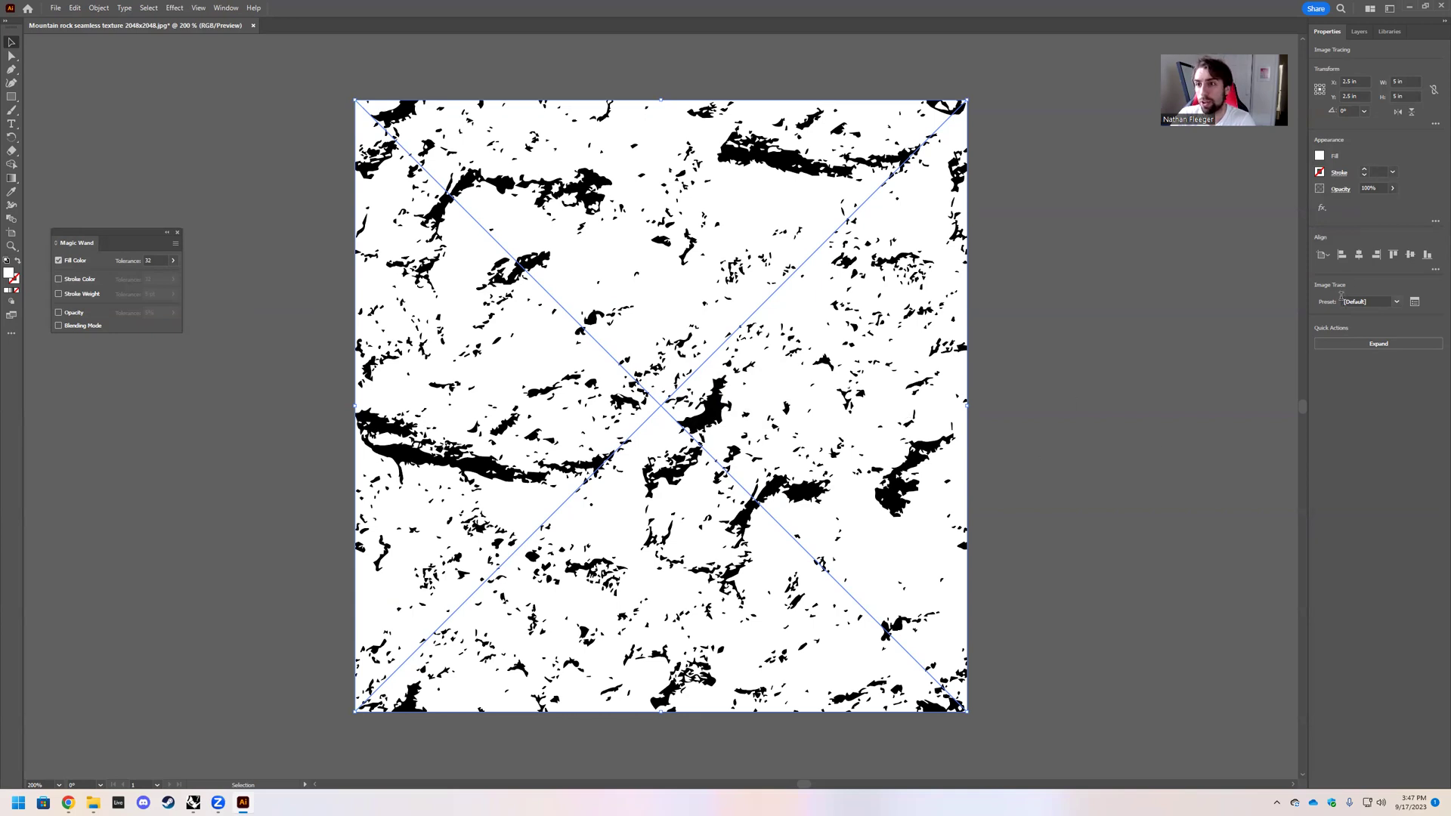
Change the rock trace's preset to 6 Colors, then deselect it.
{"action": "left_click", "coordinate": [1399, 303]}
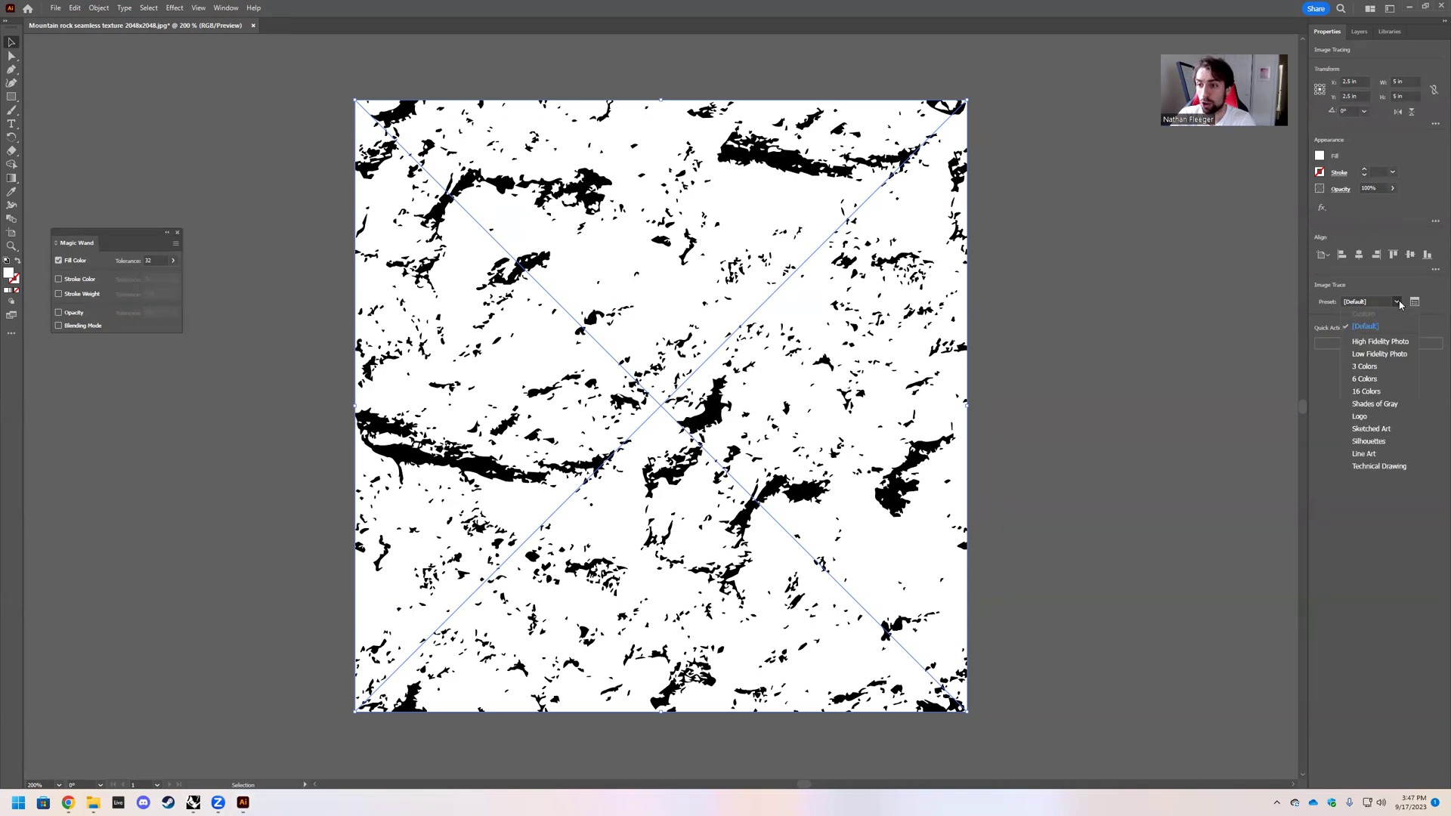
{"action": "left_click", "coordinate": [1364, 380]}
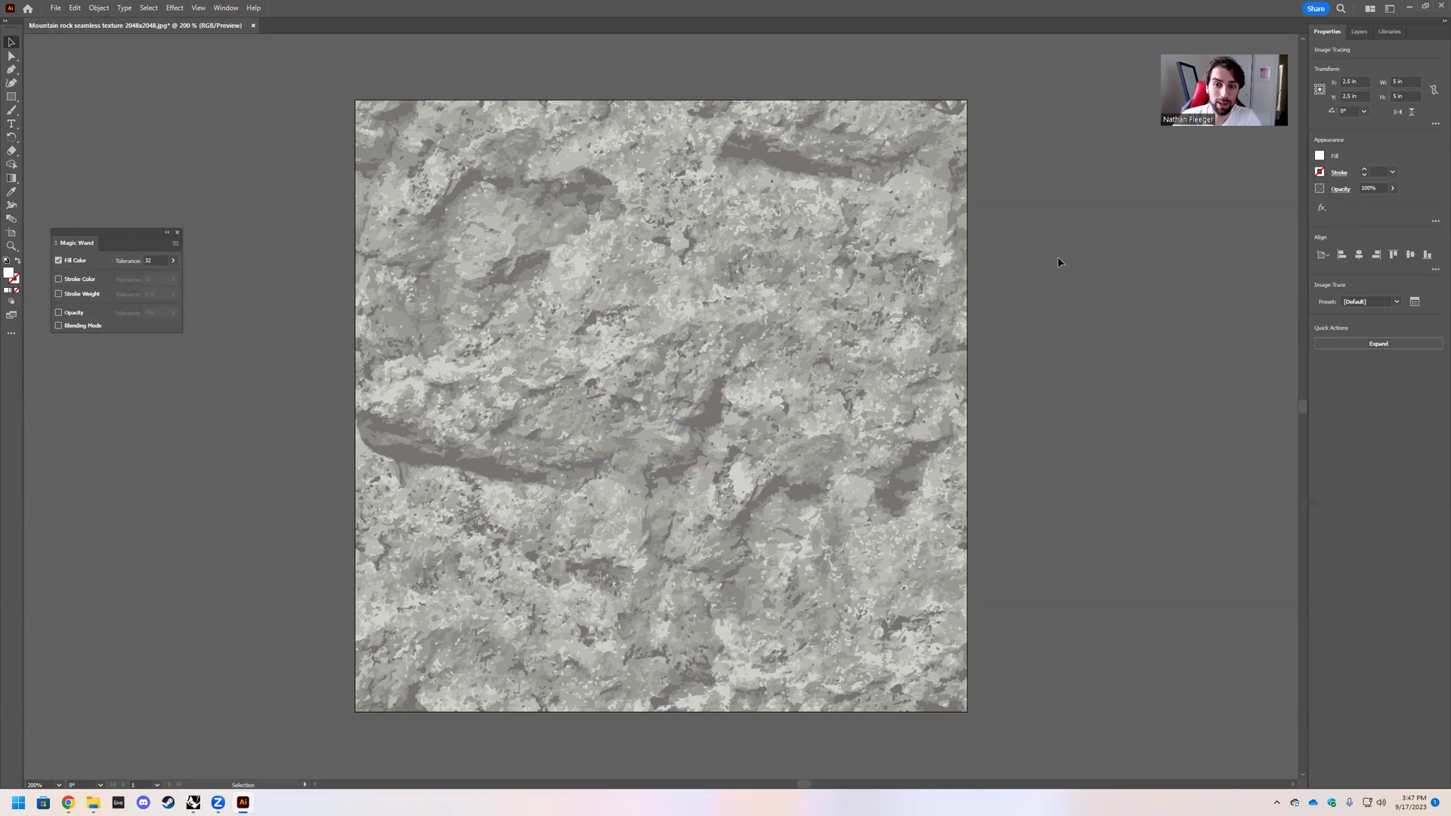
{"action": "left_click", "coordinate": [1058, 260]}
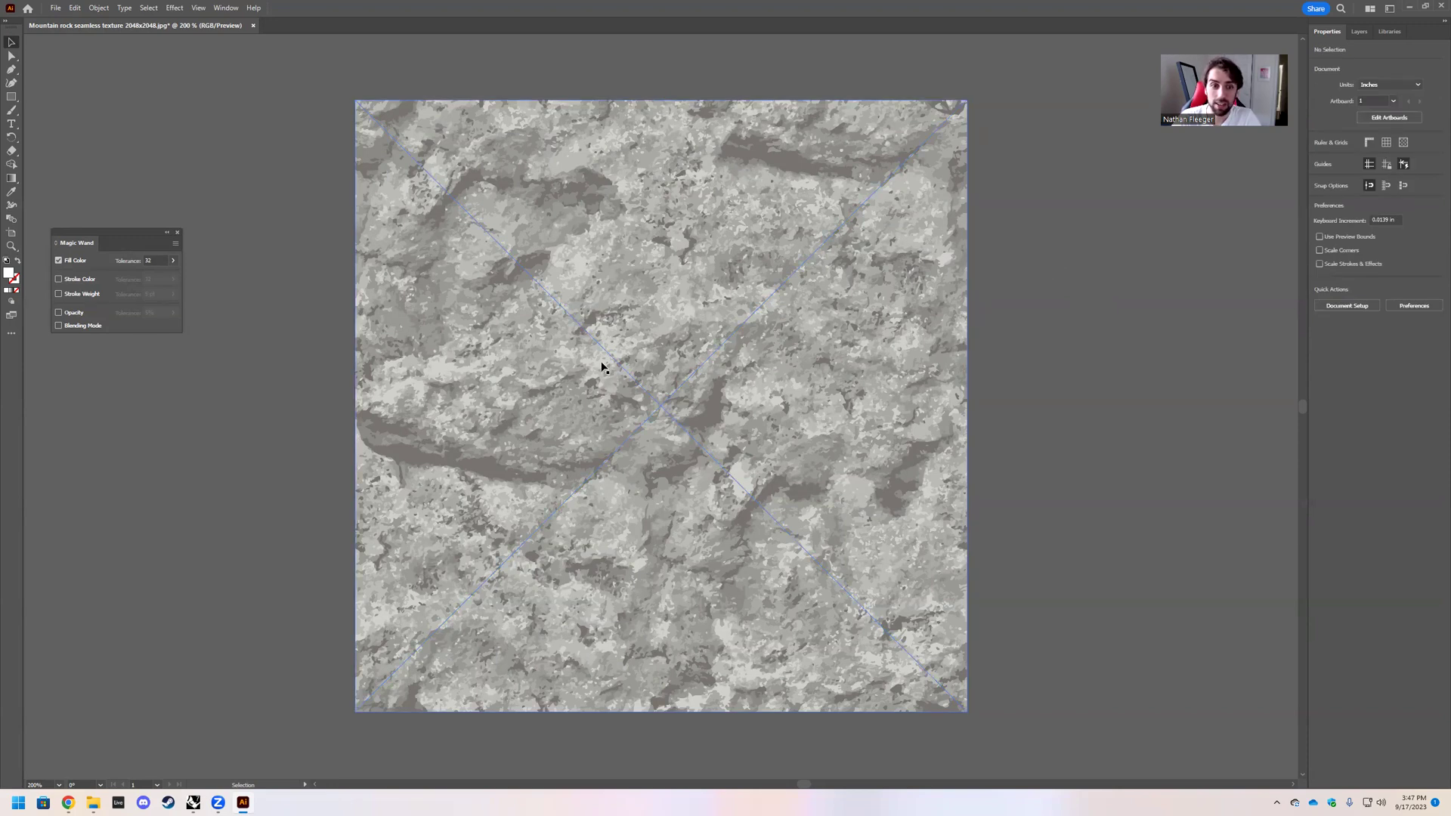
Place the Mountain rock seamless texture 2048x2048 file onto the canvas again.
{"action": "left_click", "coordinate": [56, 9]}
{"action": "left_click", "coordinate": [85, 213]}
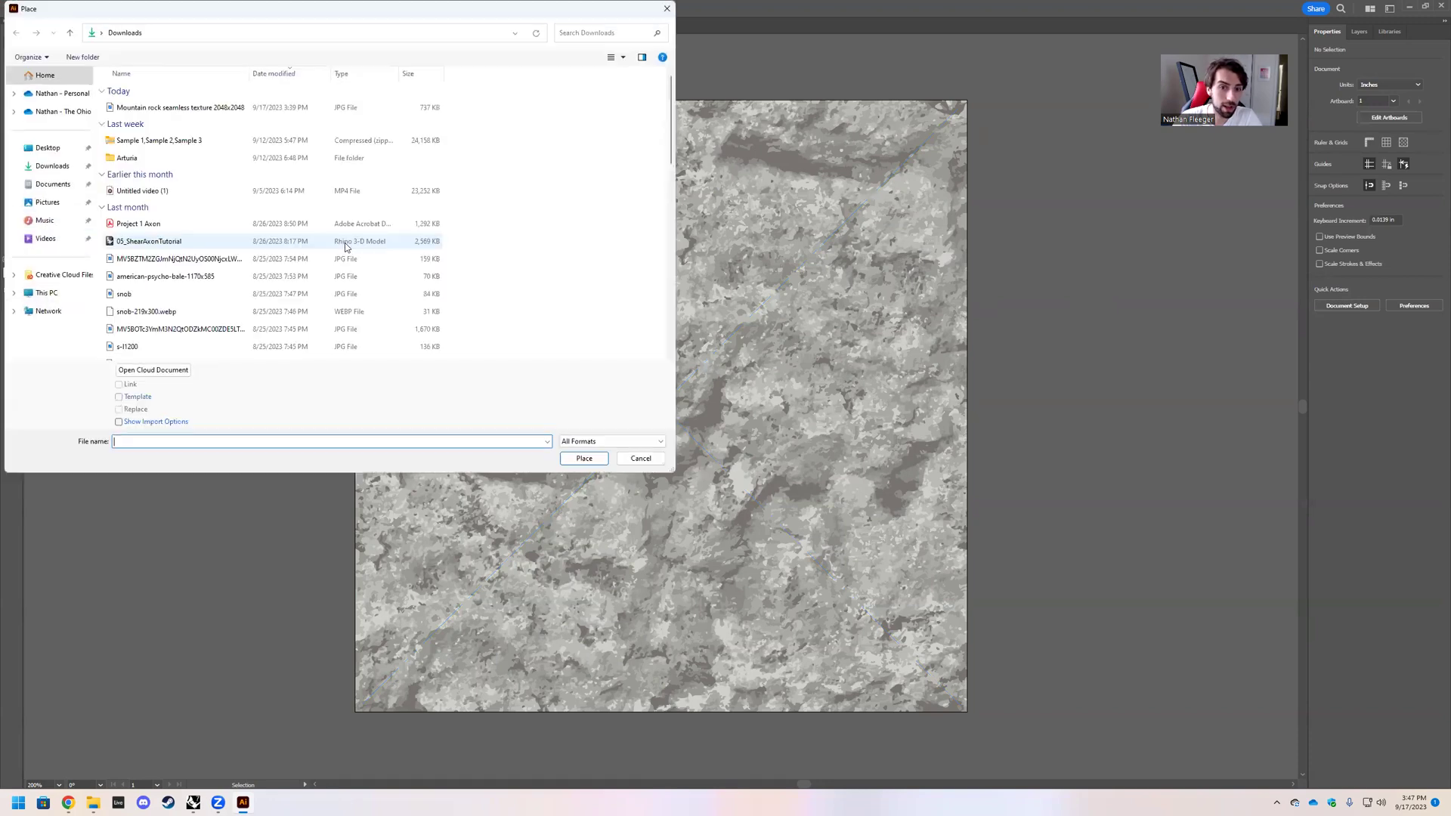
{"action": "left_click", "coordinate": [151, 107]}
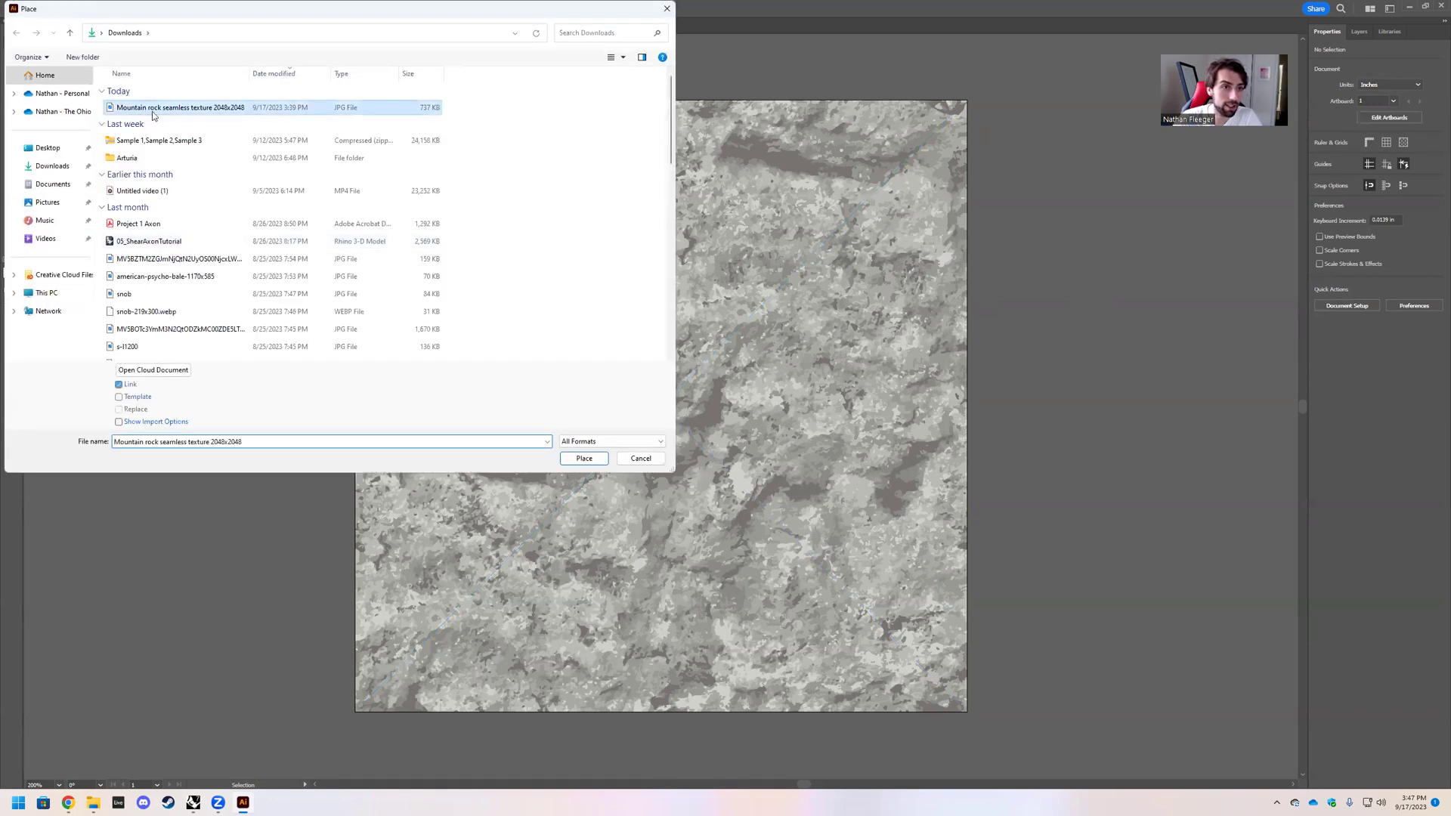
{"action": "left_click", "coordinate": [583, 459]}
{"action": "left_click", "coordinate": [783, 415]}
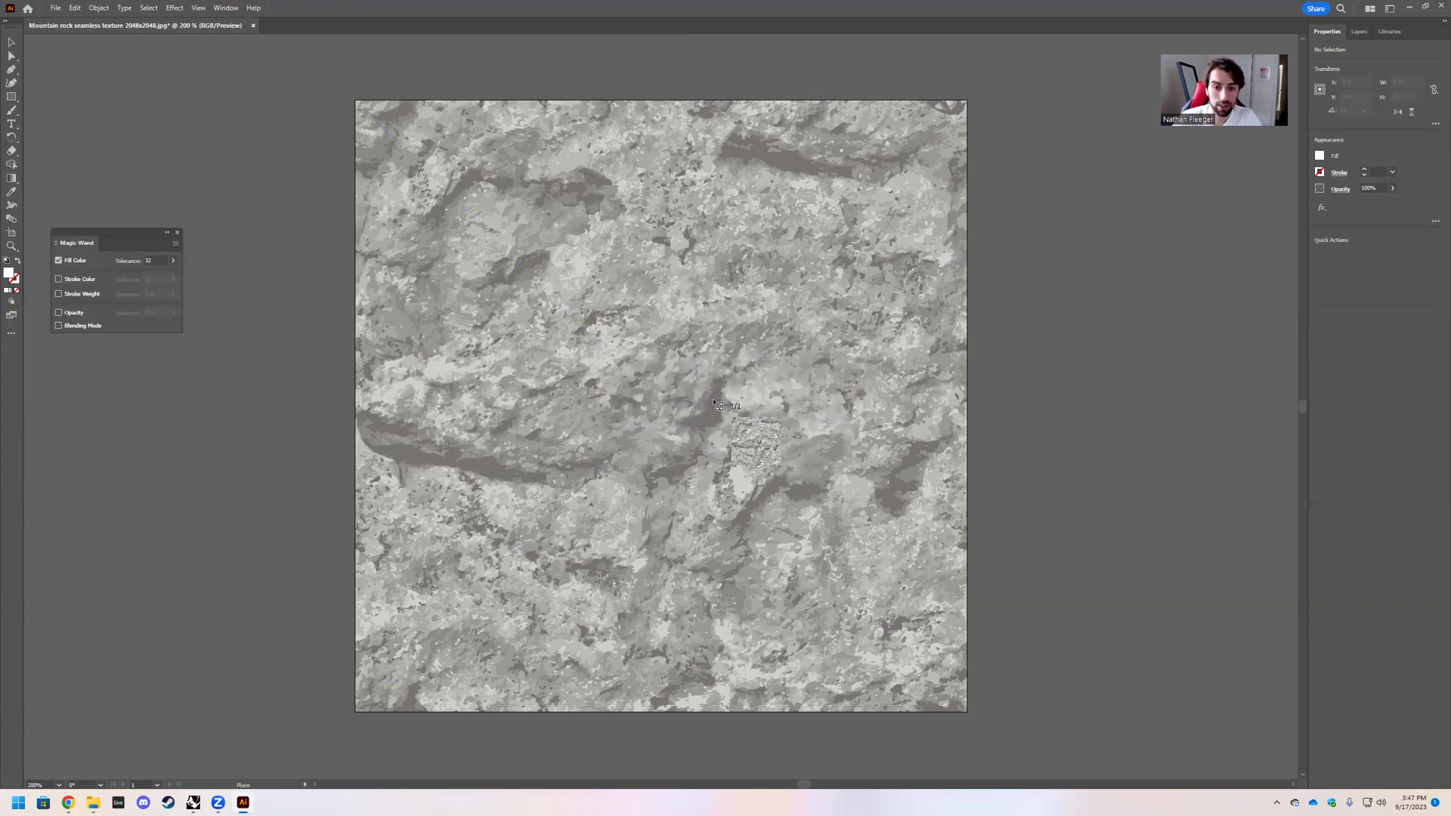
{"action": "left_click", "coordinate": [996, 327]}
Position the photo beside the trace, resize it to about 5 inches, and zoom to compare.
{"action": "left_click_drag", "start_coordinate": [1096, 437], "coordinate": [1091, 272]}
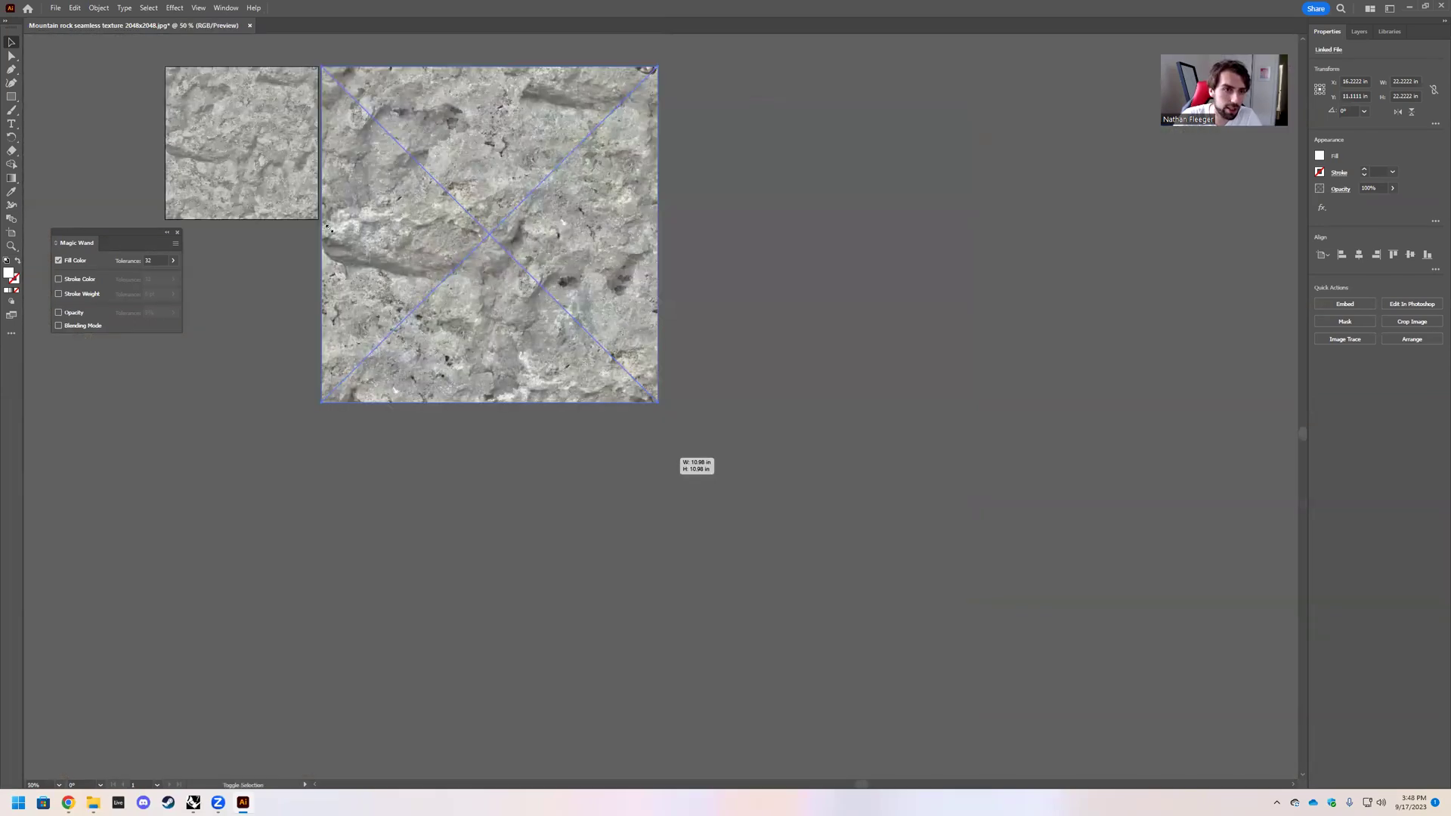
{"action": "left_click_drag", "start_coordinate": [658, 458], "coordinate": [474, 288]}
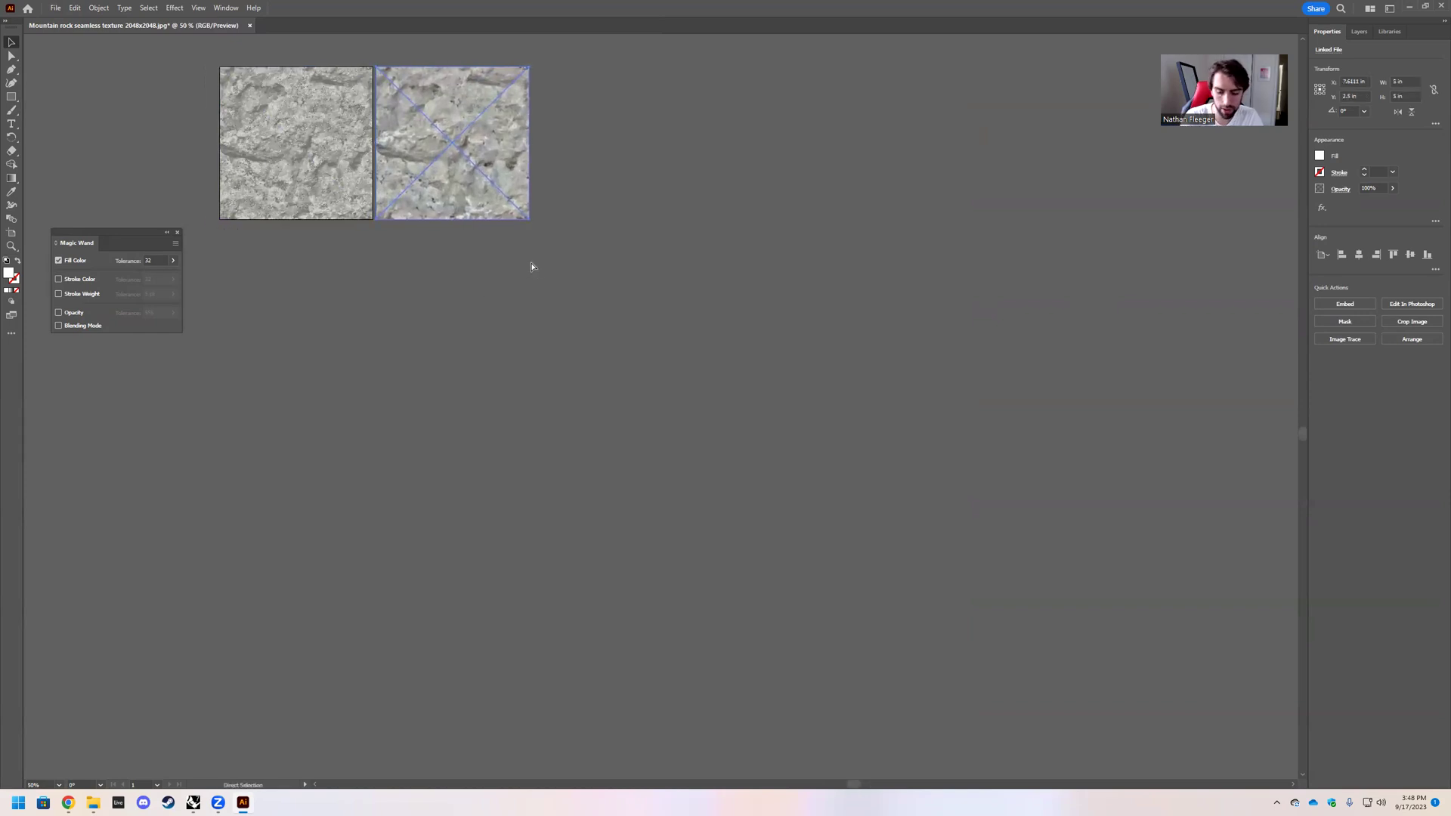
{"action": "key", "text": "ctrl+1"}
{"action": "key", "text": "ctrl+plus"}
{"action": "key", "text": "ctrl+plus"}
{"action": "key", "text": "ctrl+plus"}
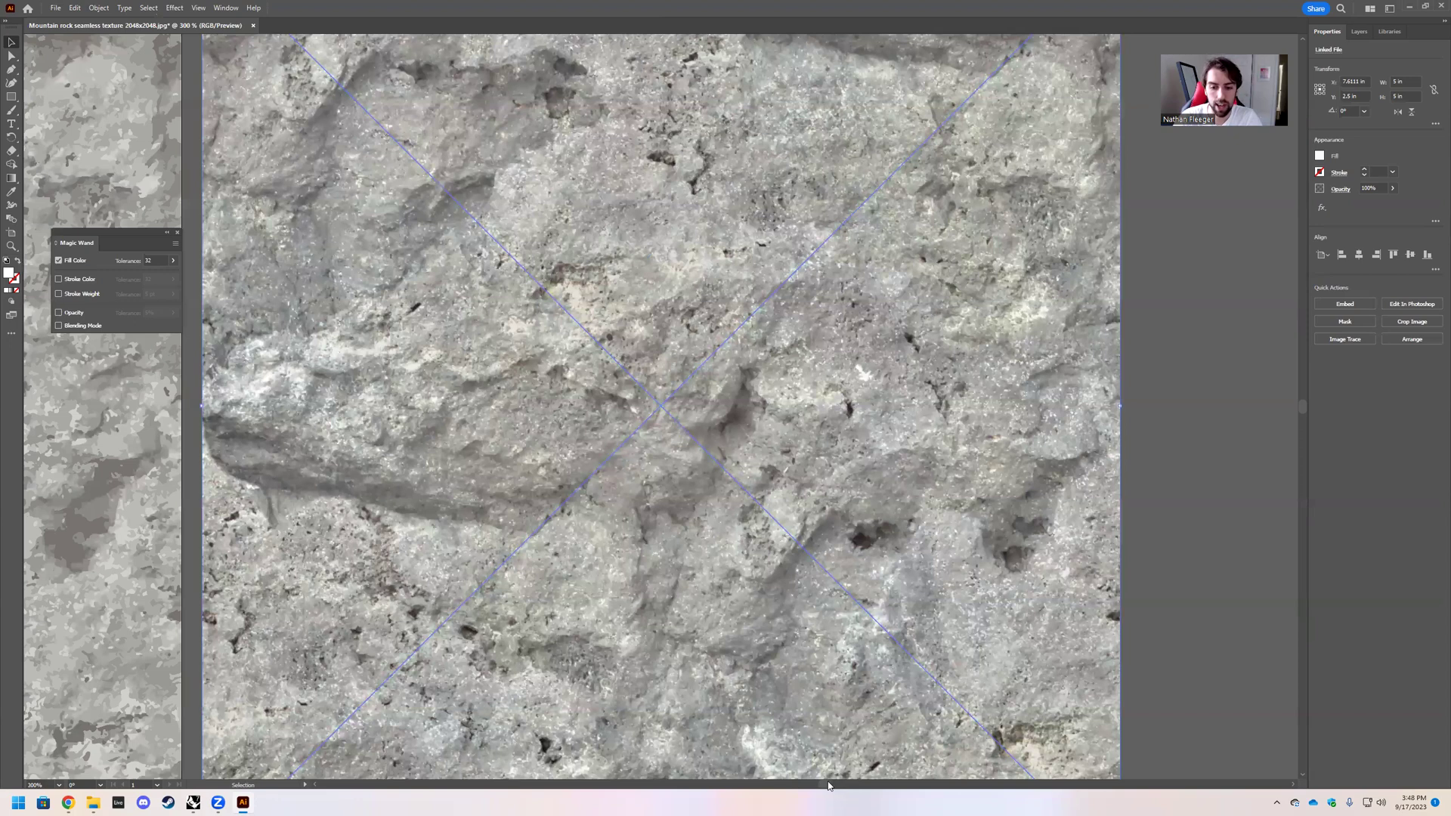
{"action": "left_click_drag", "start_coordinate": [829, 784], "coordinate": [817, 783]}
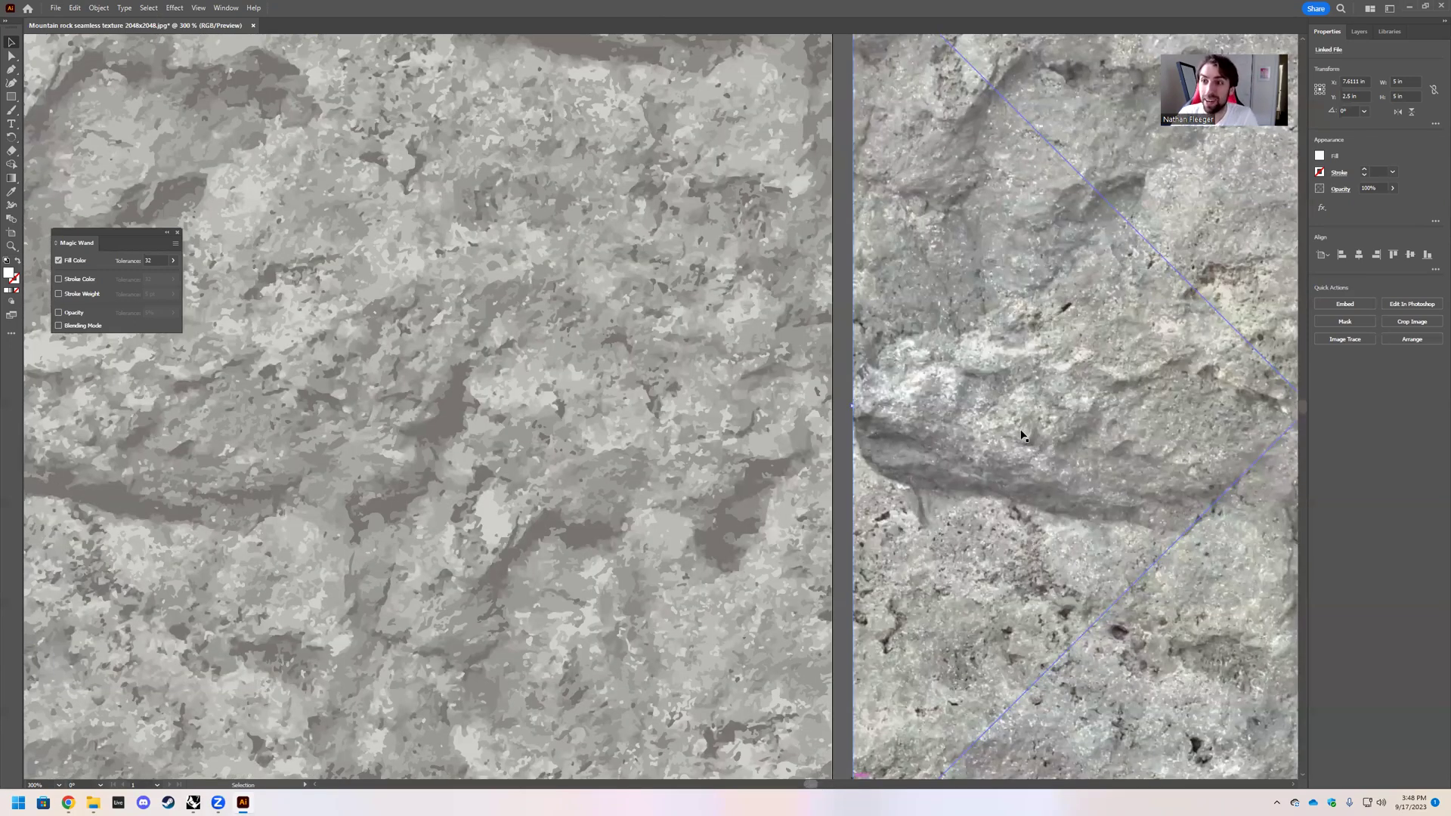
{"action": "key", "text": "ctrl+z"}
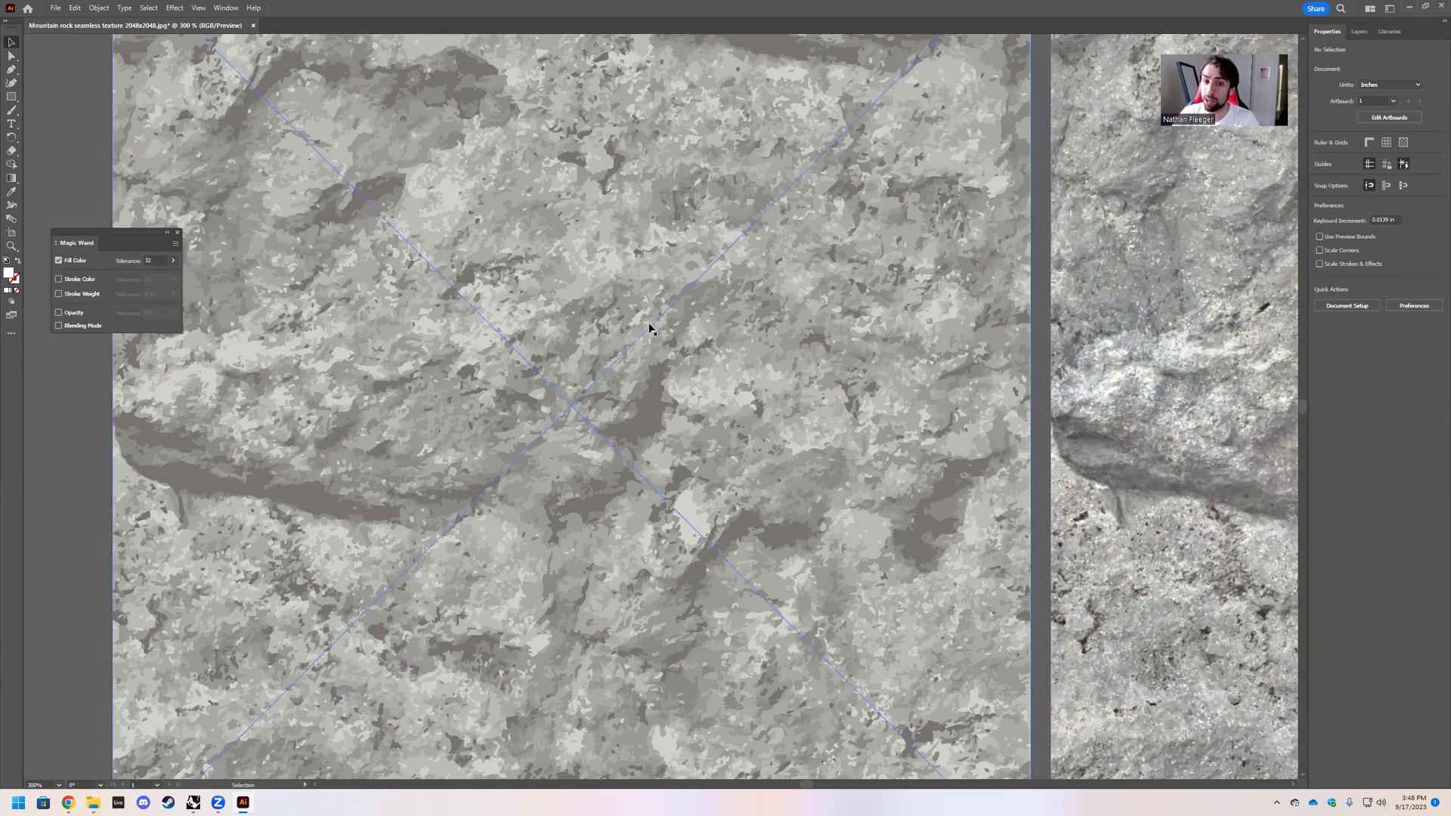
{"action": "key", "text": "ctrl+minus"}
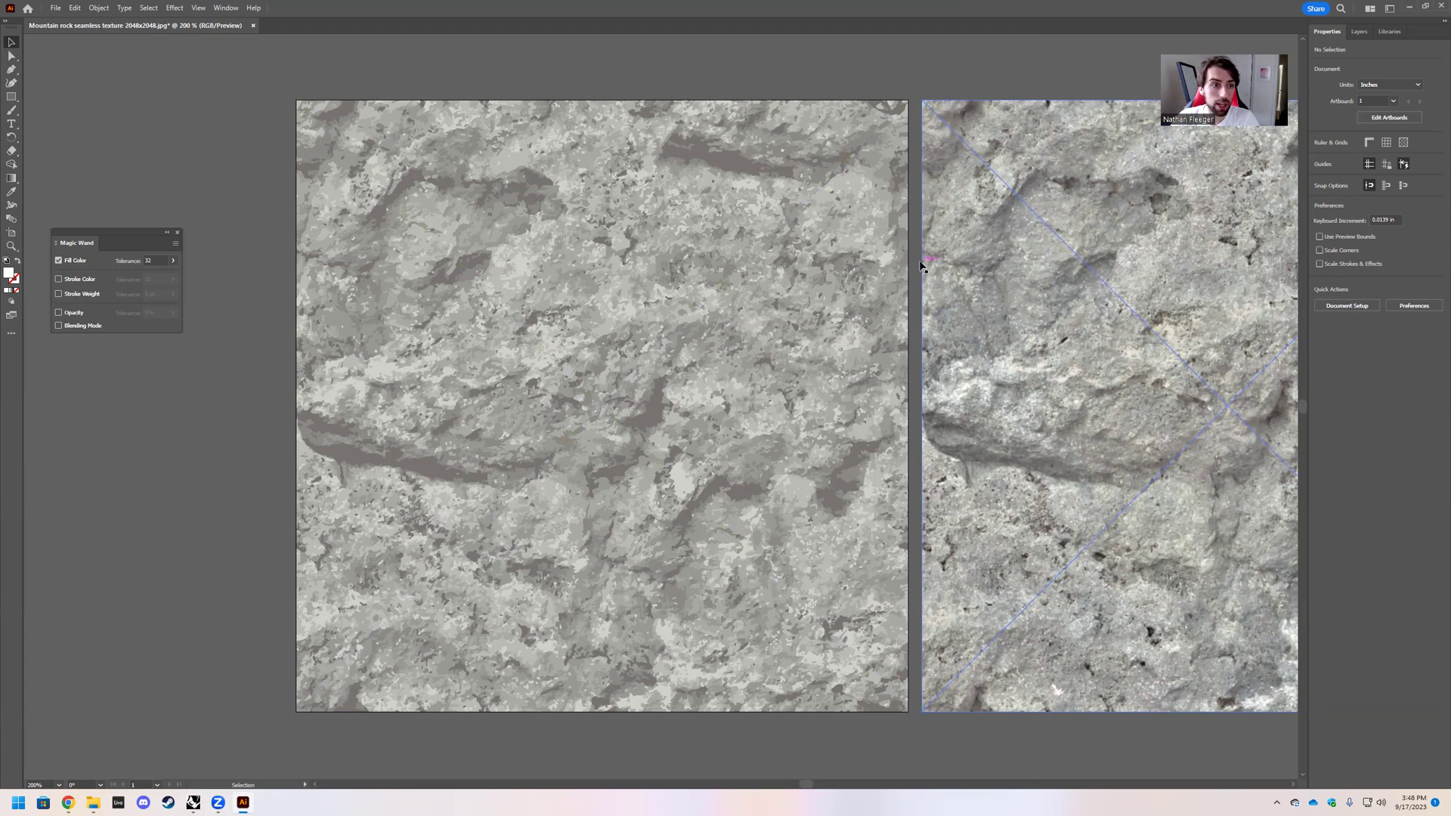
Delete the untraced comparison rock photo.
{"action": "left_click", "coordinate": [808, 244]}
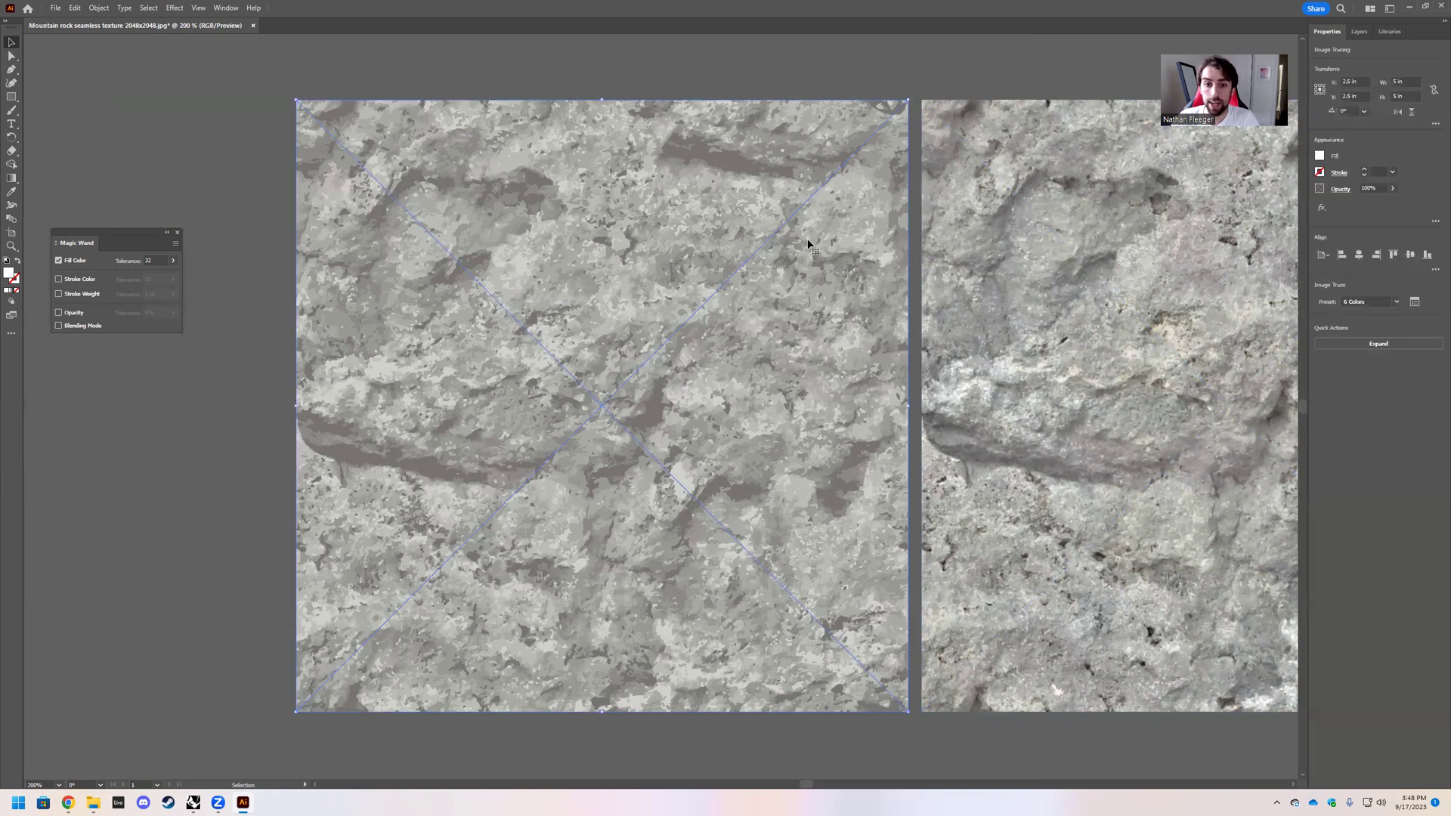
{"action": "left_click", "coordinate": [1004, 273]}
{"action": "key", "text": "Delete"}
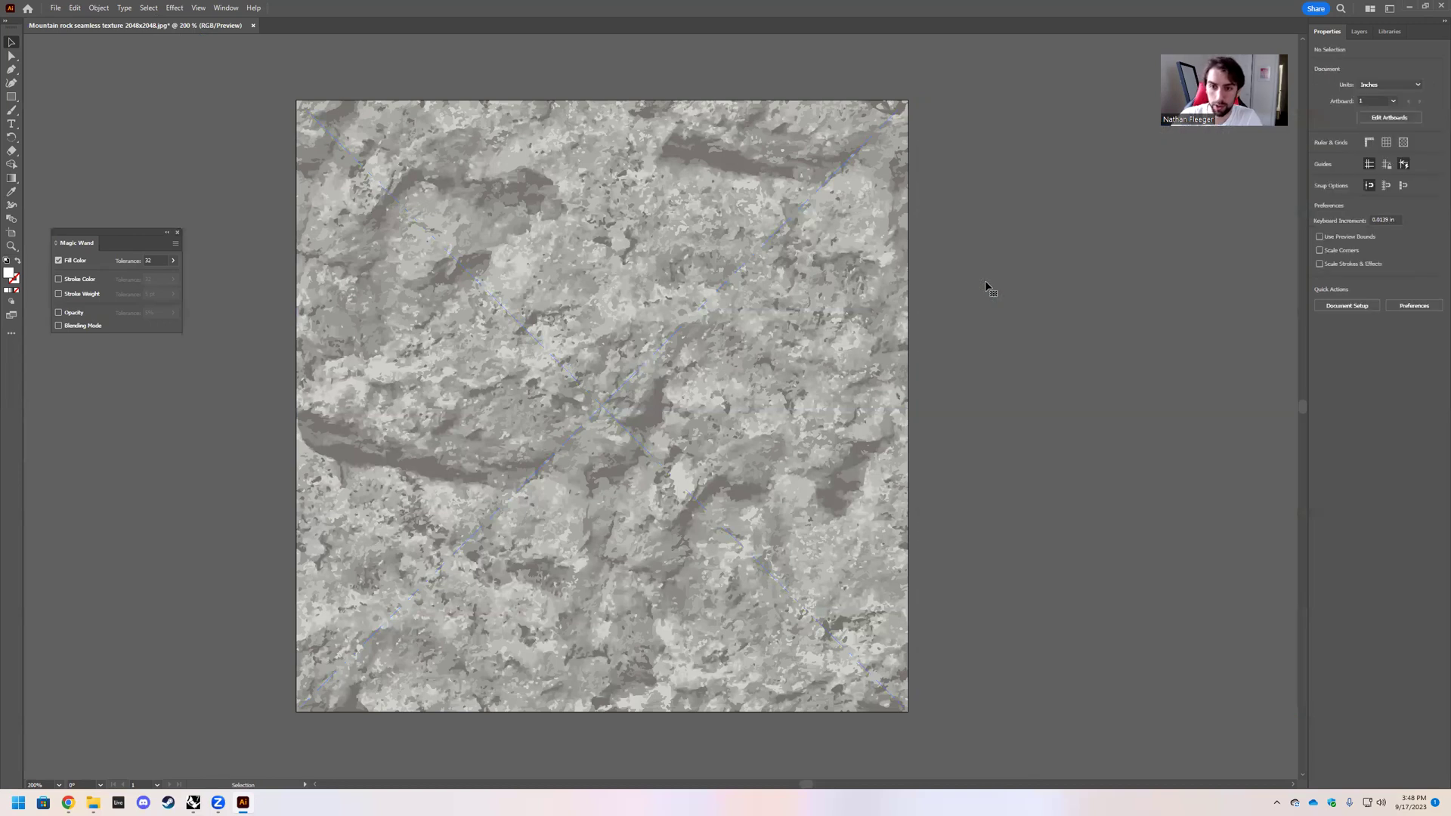
Nudge the trace to X 2.5 in and expand it into editable vector shapes.
{"action": "left_click", "coordinate": [824, 328]}
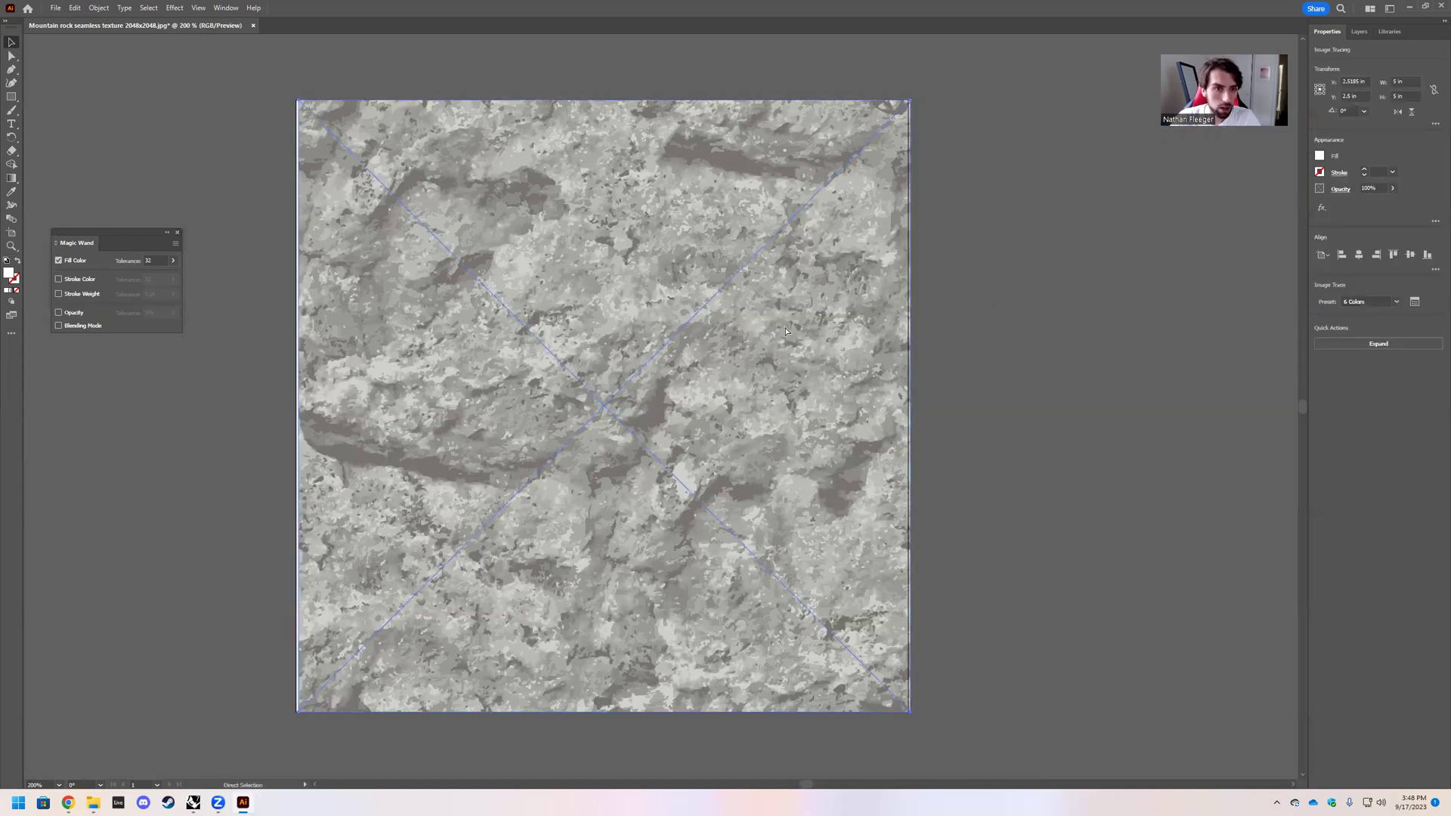
{"action": "left_click_drag", "start_coordinate": [785, 330], "coordinate": [771, 333]}
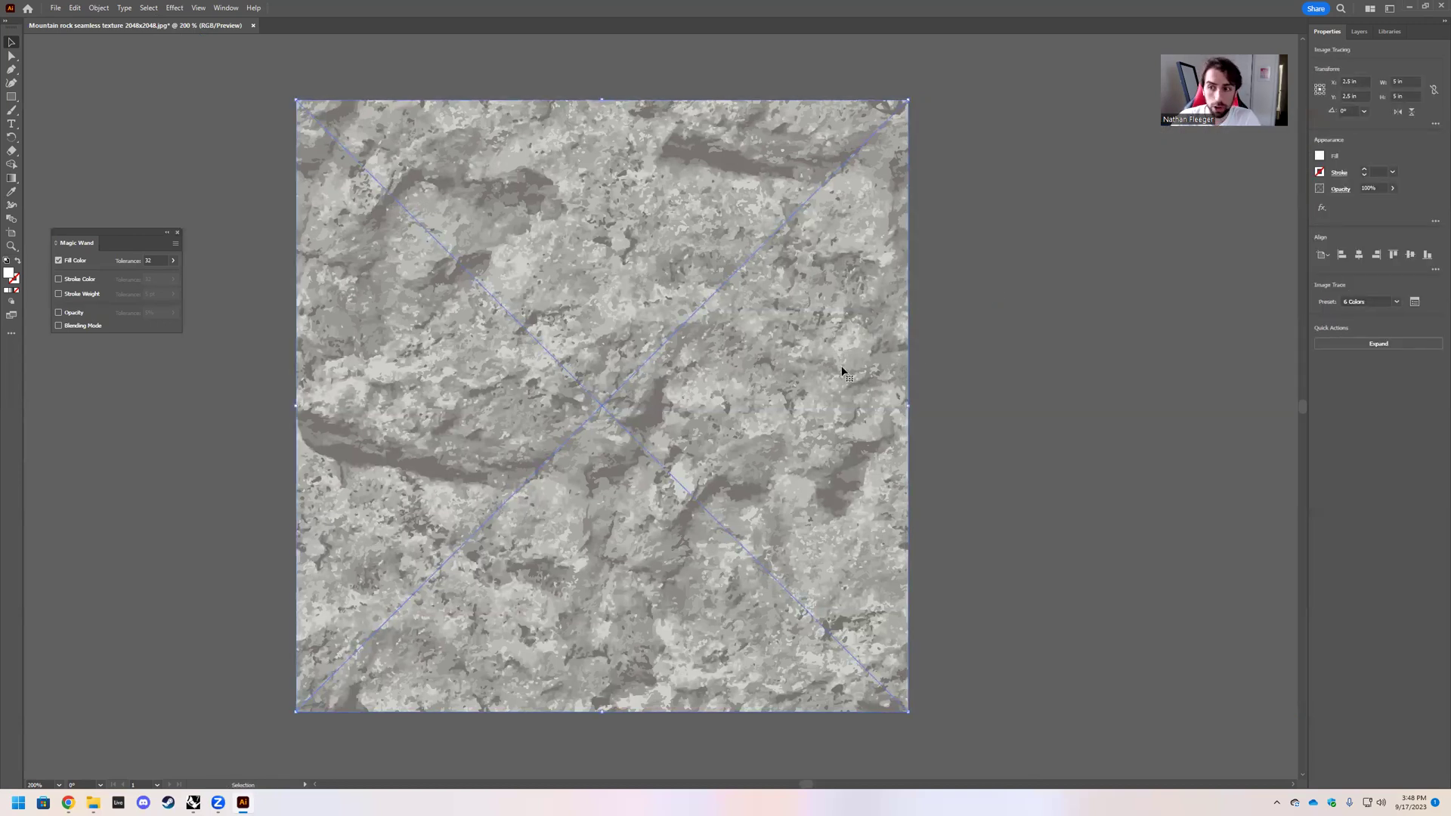
{"action": "left_click", "coordinate": [1341, 344]}
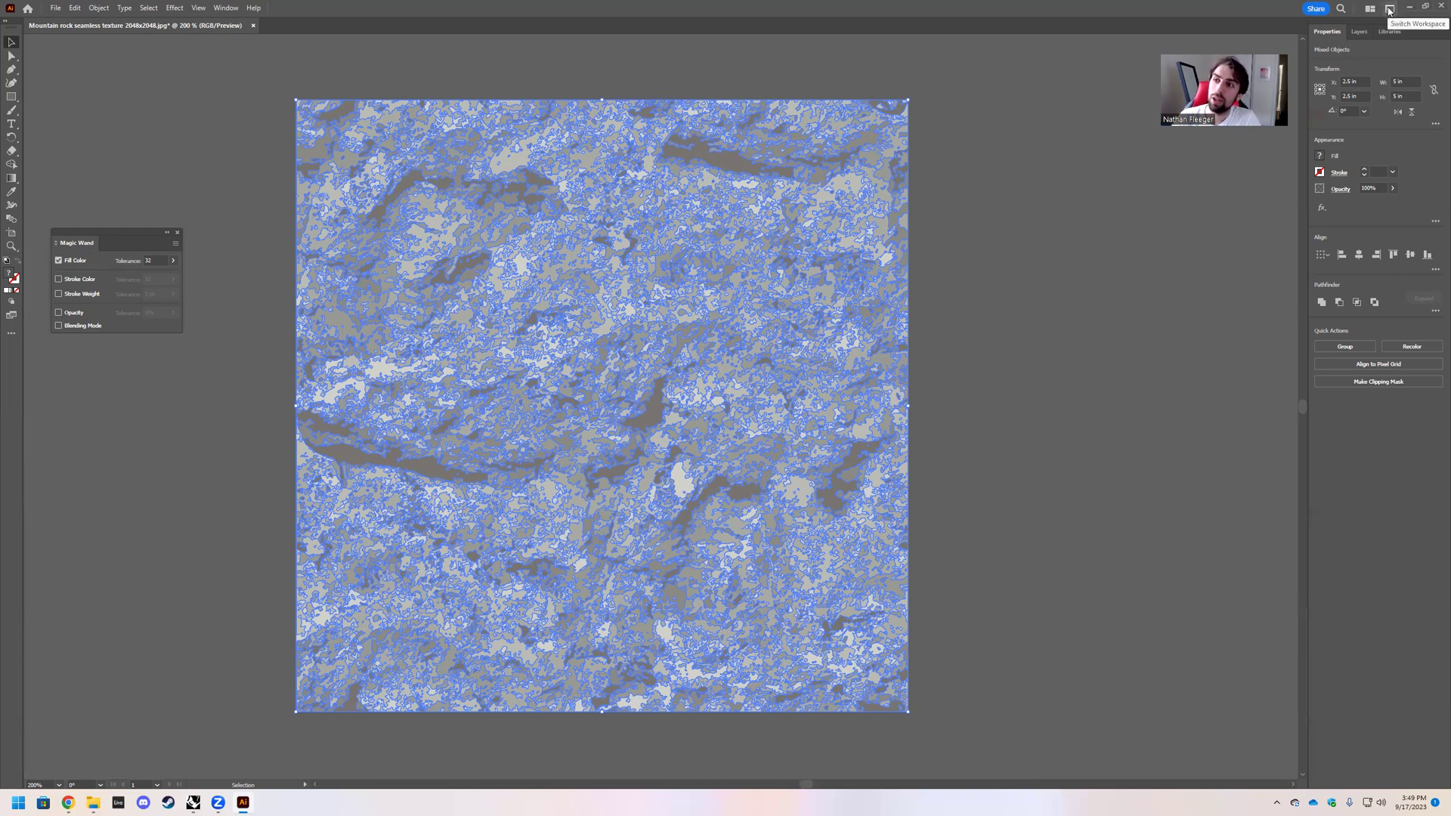
{"action": "left_click", "coordinate": [1389, 9]}
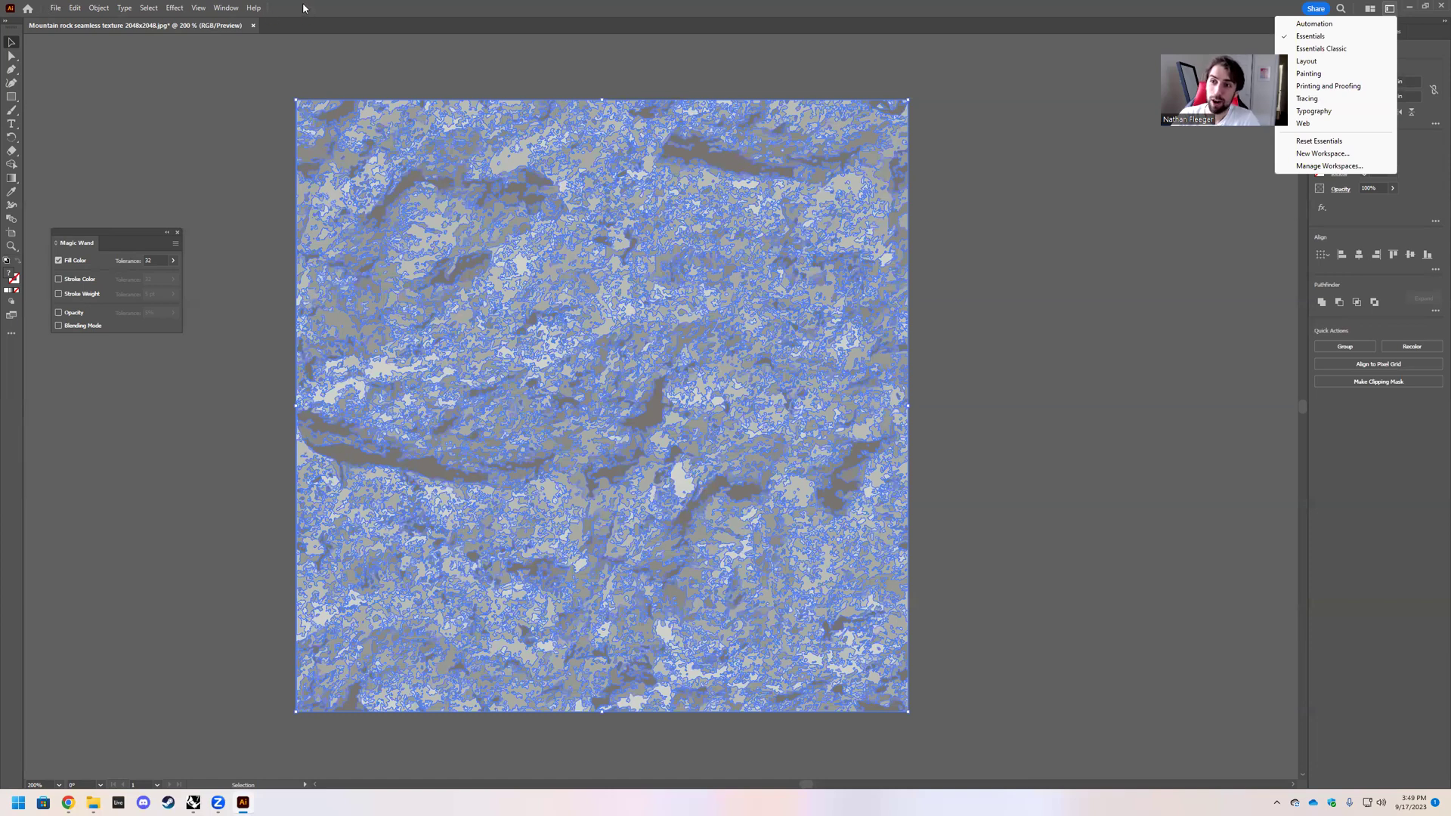
{"action": "left_click", "coordinate": [12, 336]}
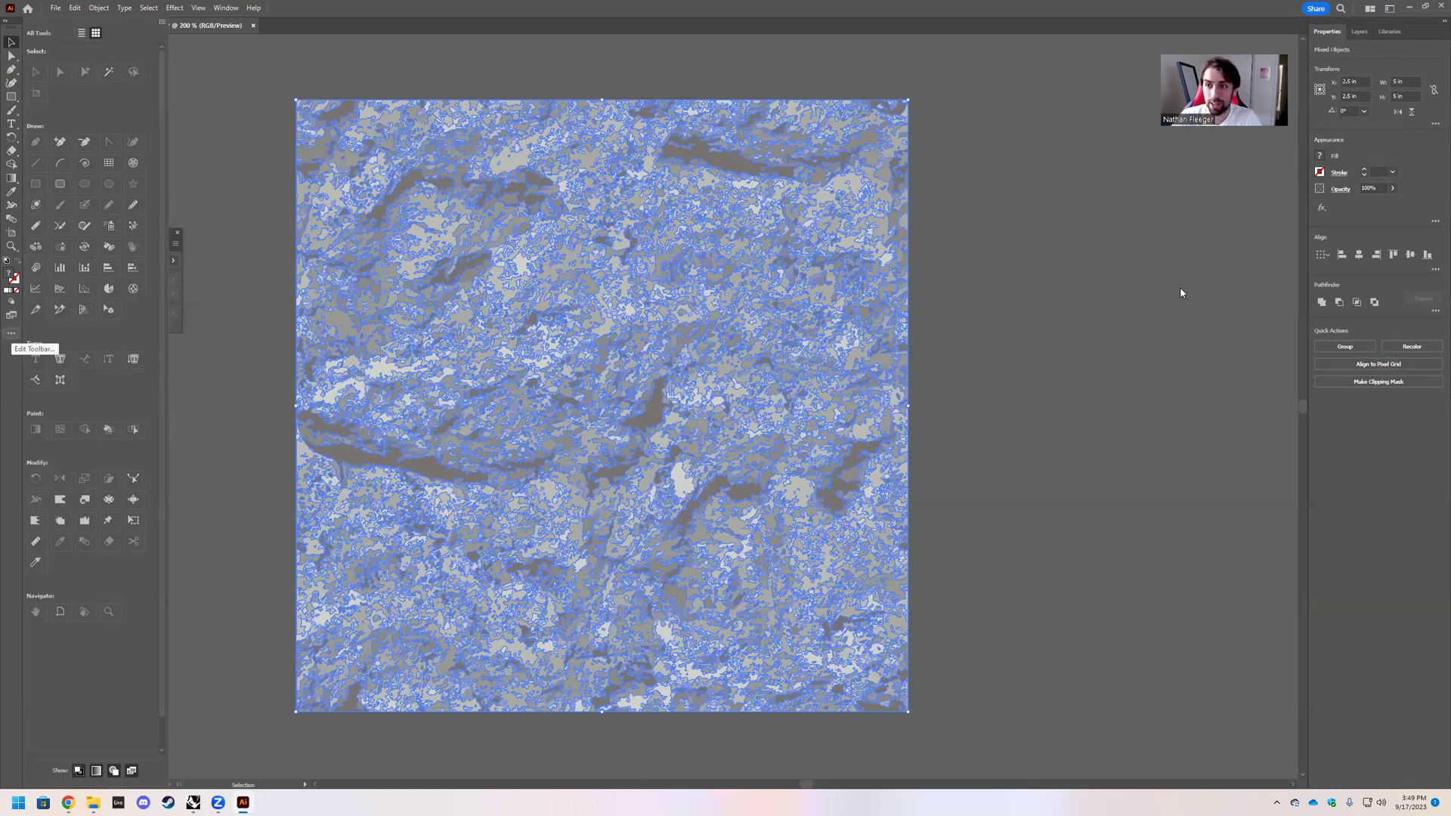
{"action": "left_click", "coordinate": [1390, 11]}
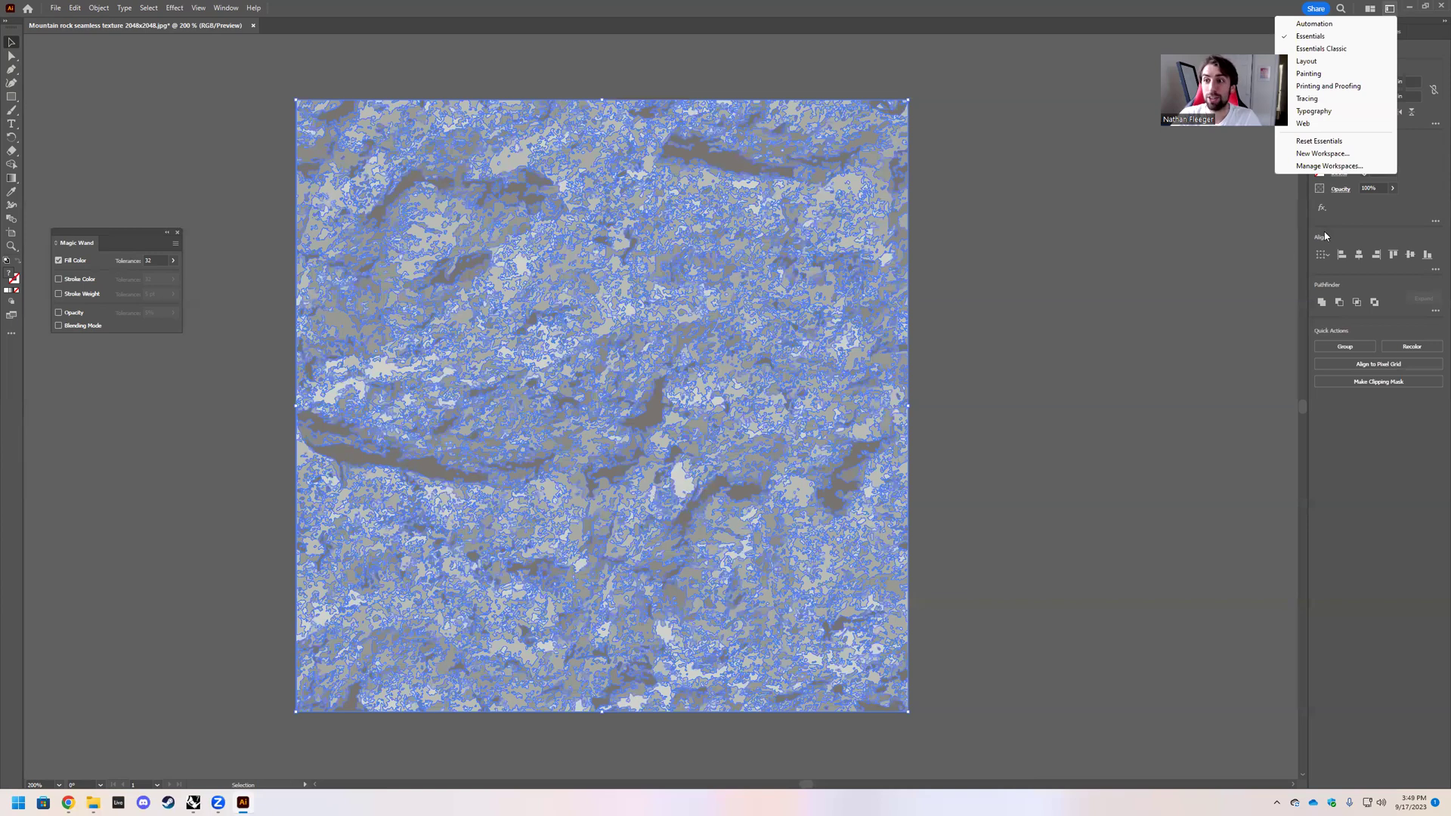
{"action": "left_click", "coordinate": [1321, 48]}
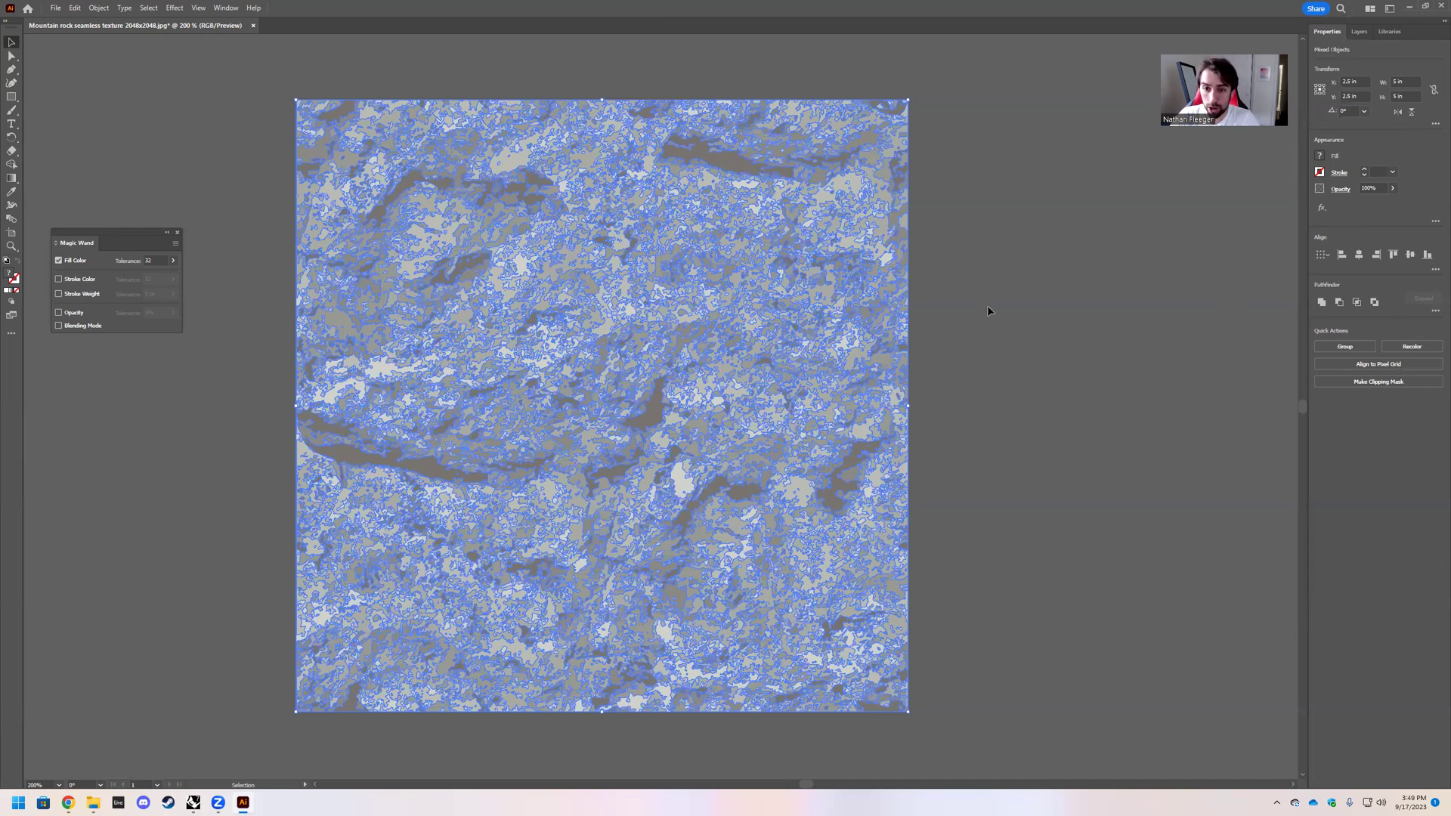
Select a dark grey shape, then add new layers in the Layers panel to reach Layer 6.
{"action": "left_click", "coordinate": [740, 284]}
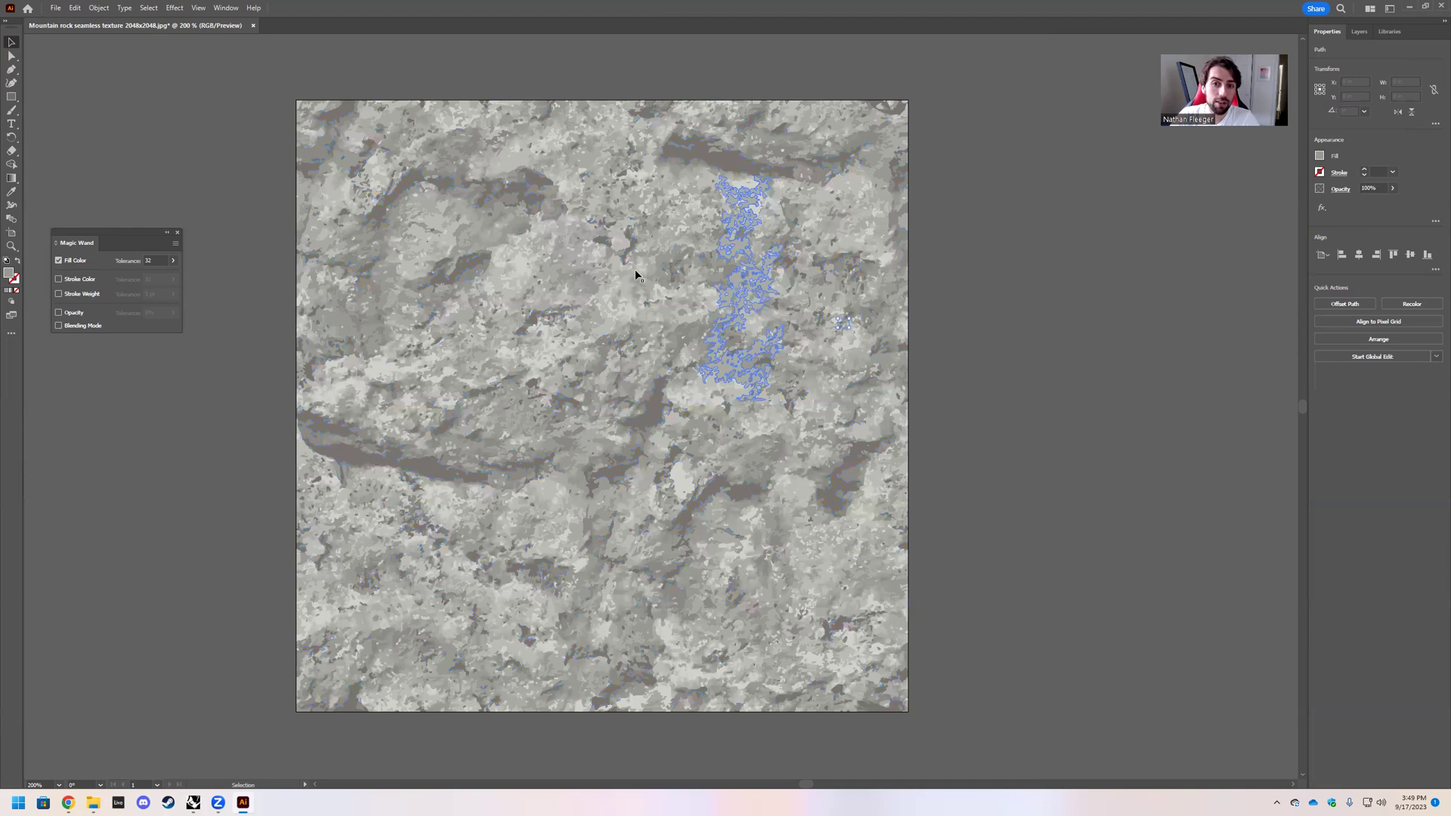
{"action": "left_click", "coordinate": [655, 384]}
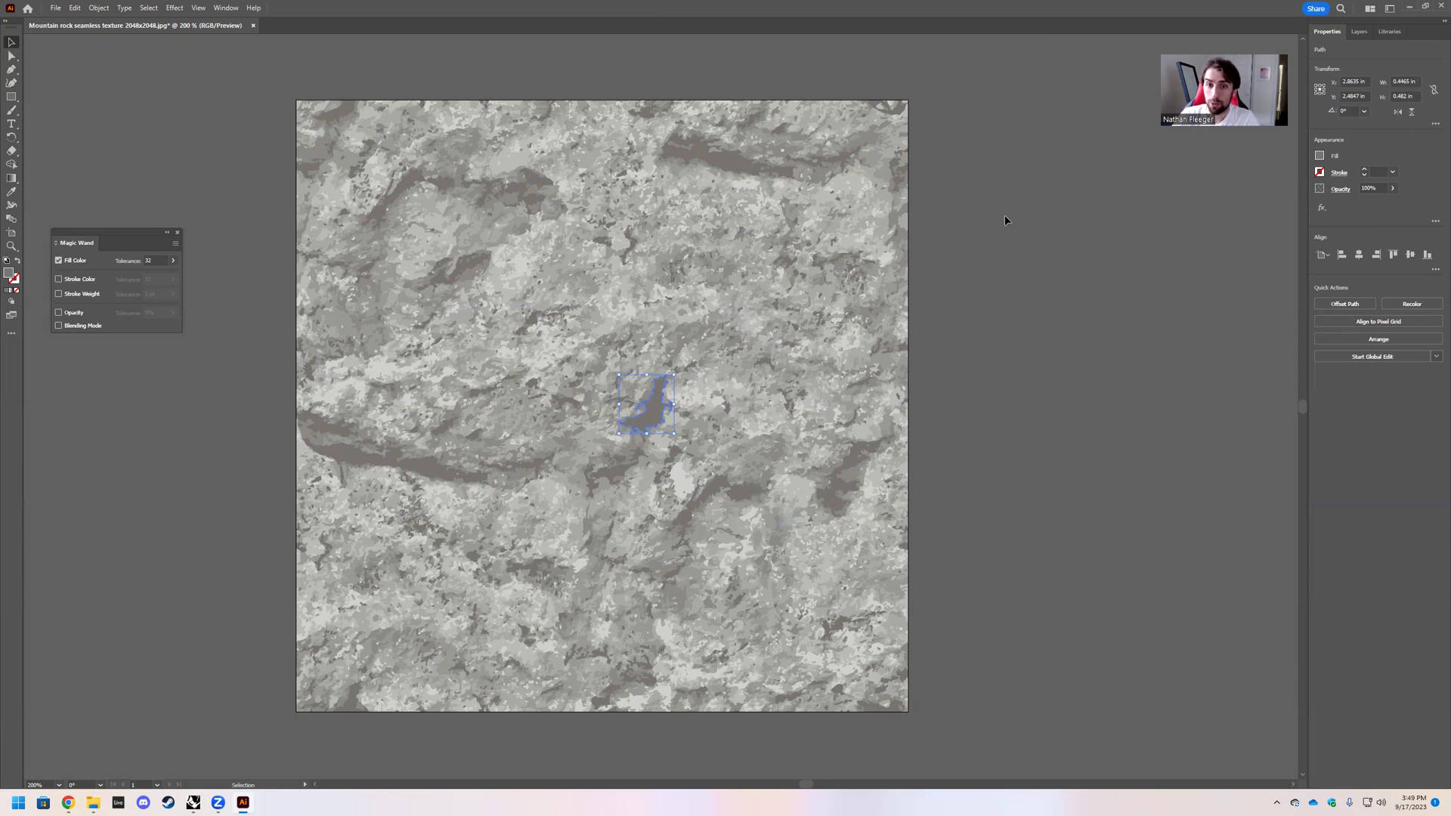
{"action": "key", "text": "F7"}
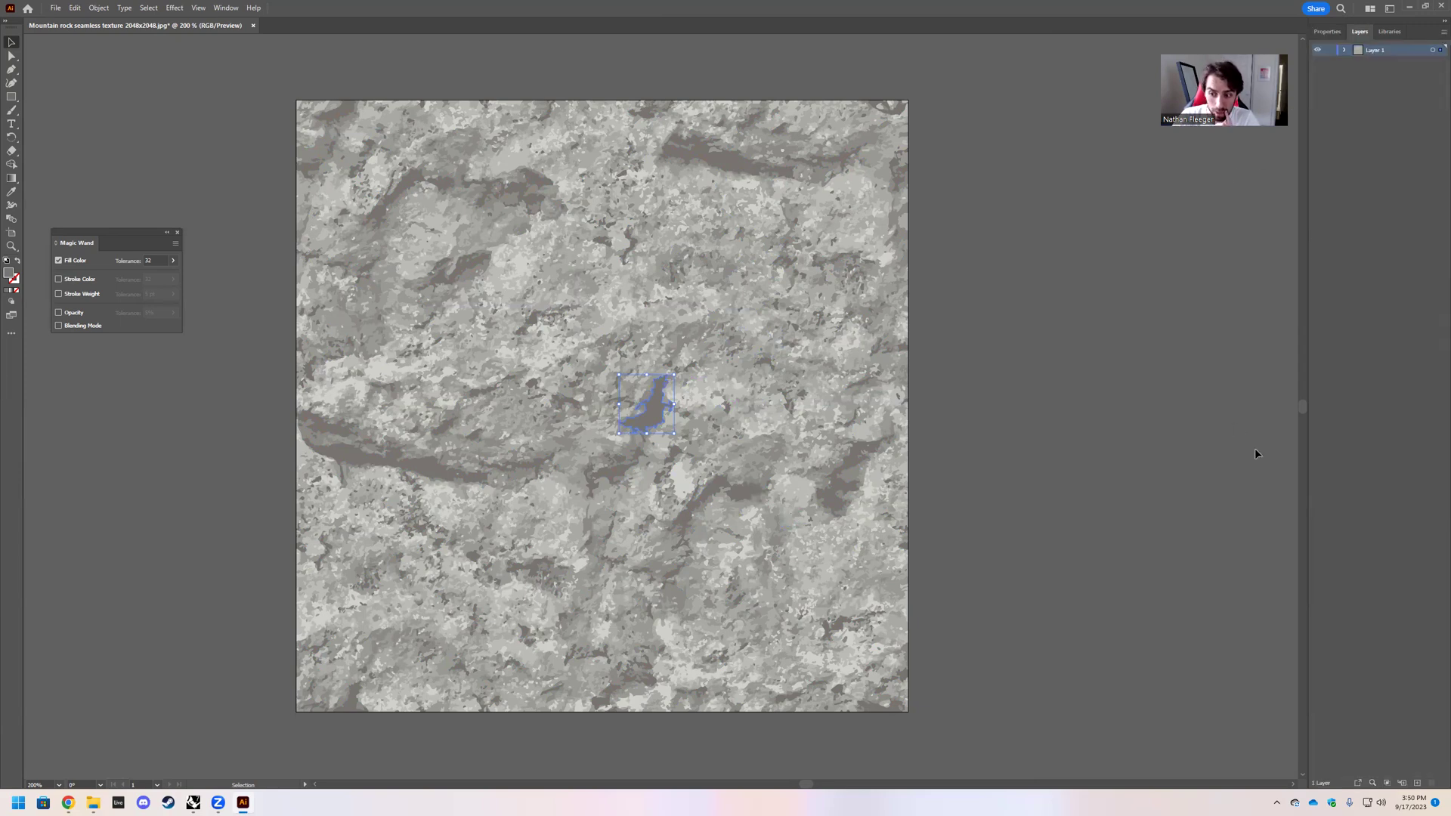
{"action": "left_click", "coordinate": [1417, 782]}
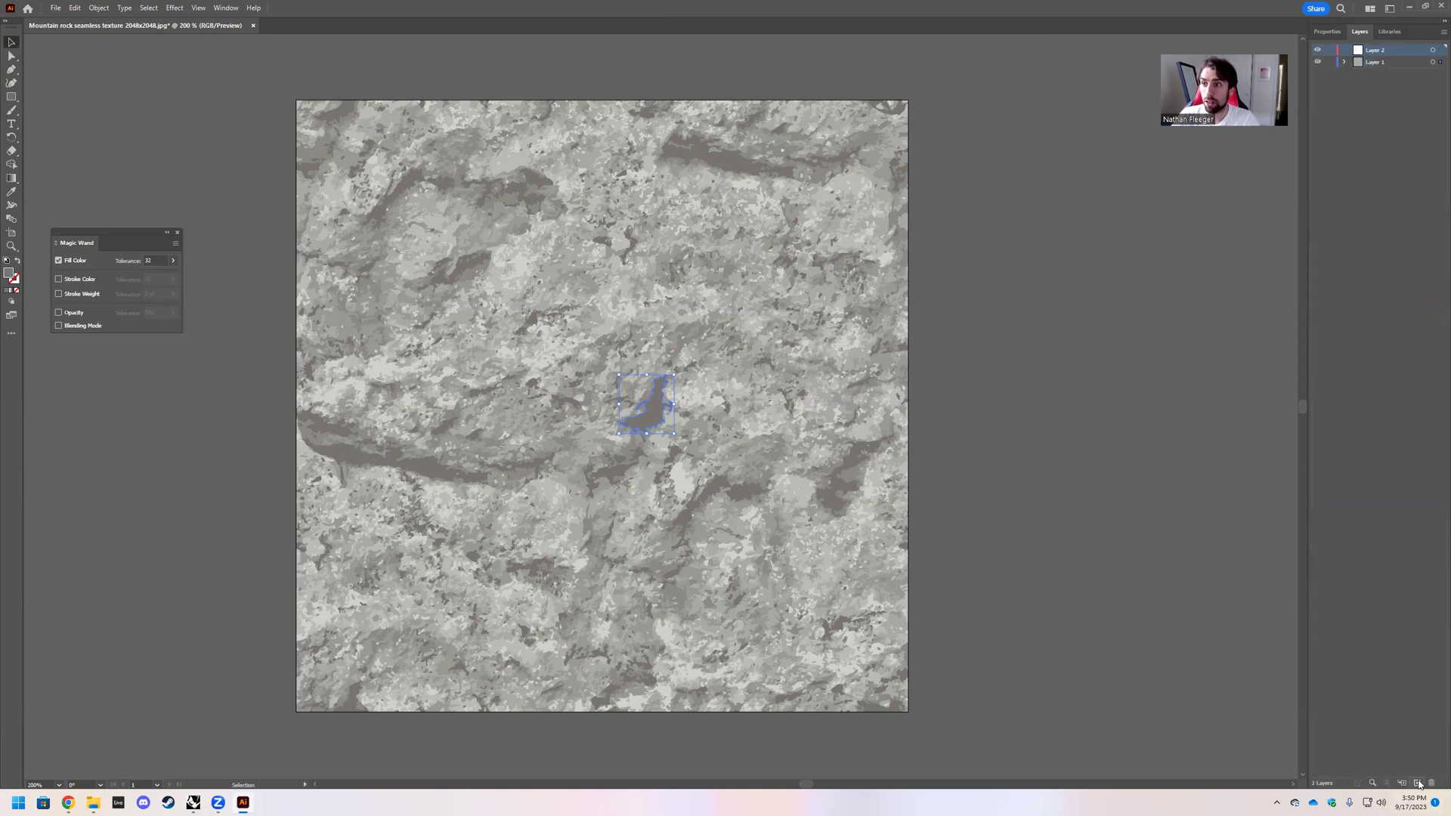
{"action": "left_click", "coordinate": [1418, 784]}
{"action": "left_click", "coordinate": [1419, 785]}
{"action": "left_click", "coordinate": [1419, 785]}
{"action": "left_click", "coordinate": [1418, 785]}
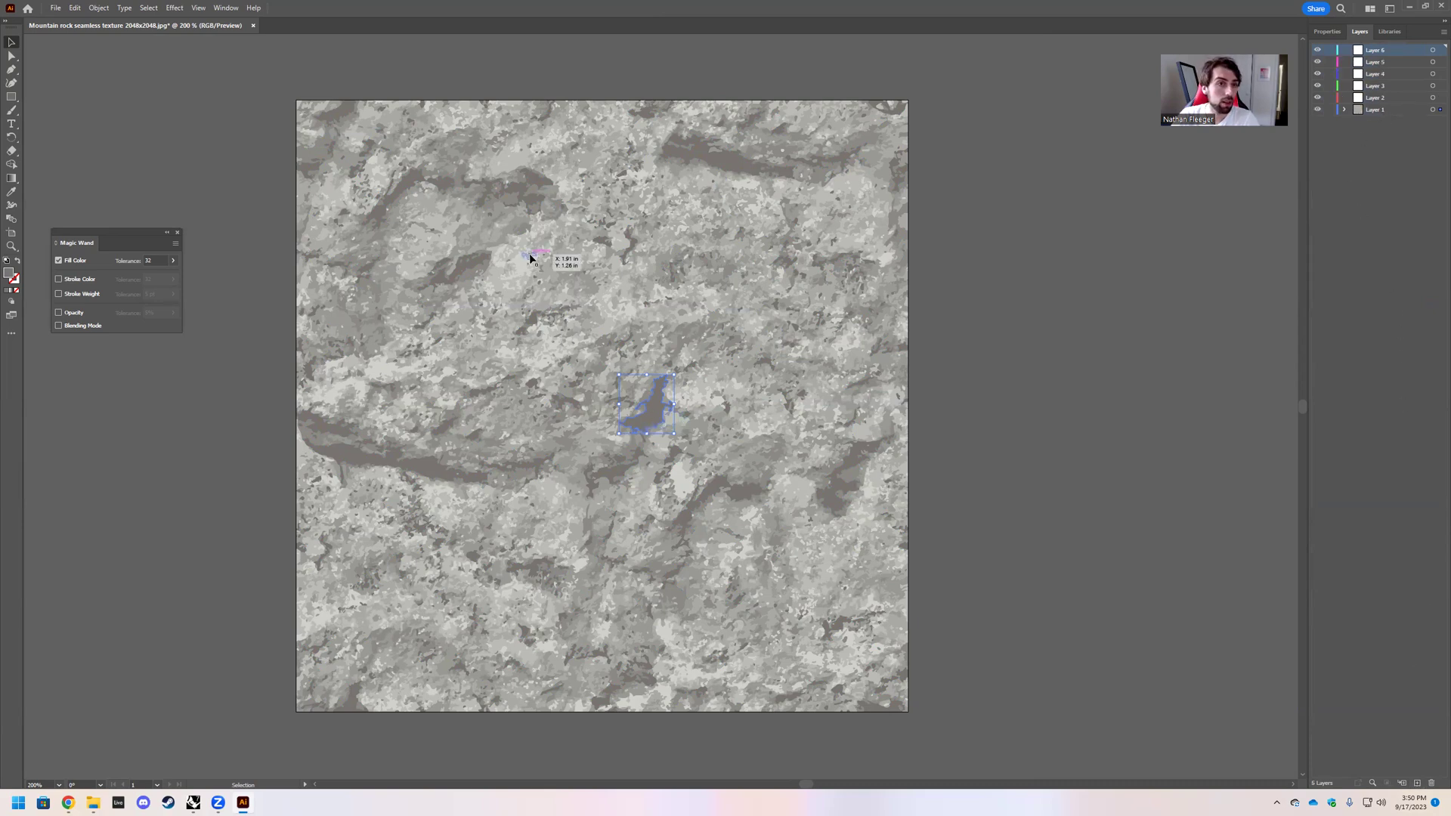
Select all shapes with the same appearance as the dark grey, move them to Layer 6, and hide it.
{"action": "left_click", "coordinate": [149, 9]}
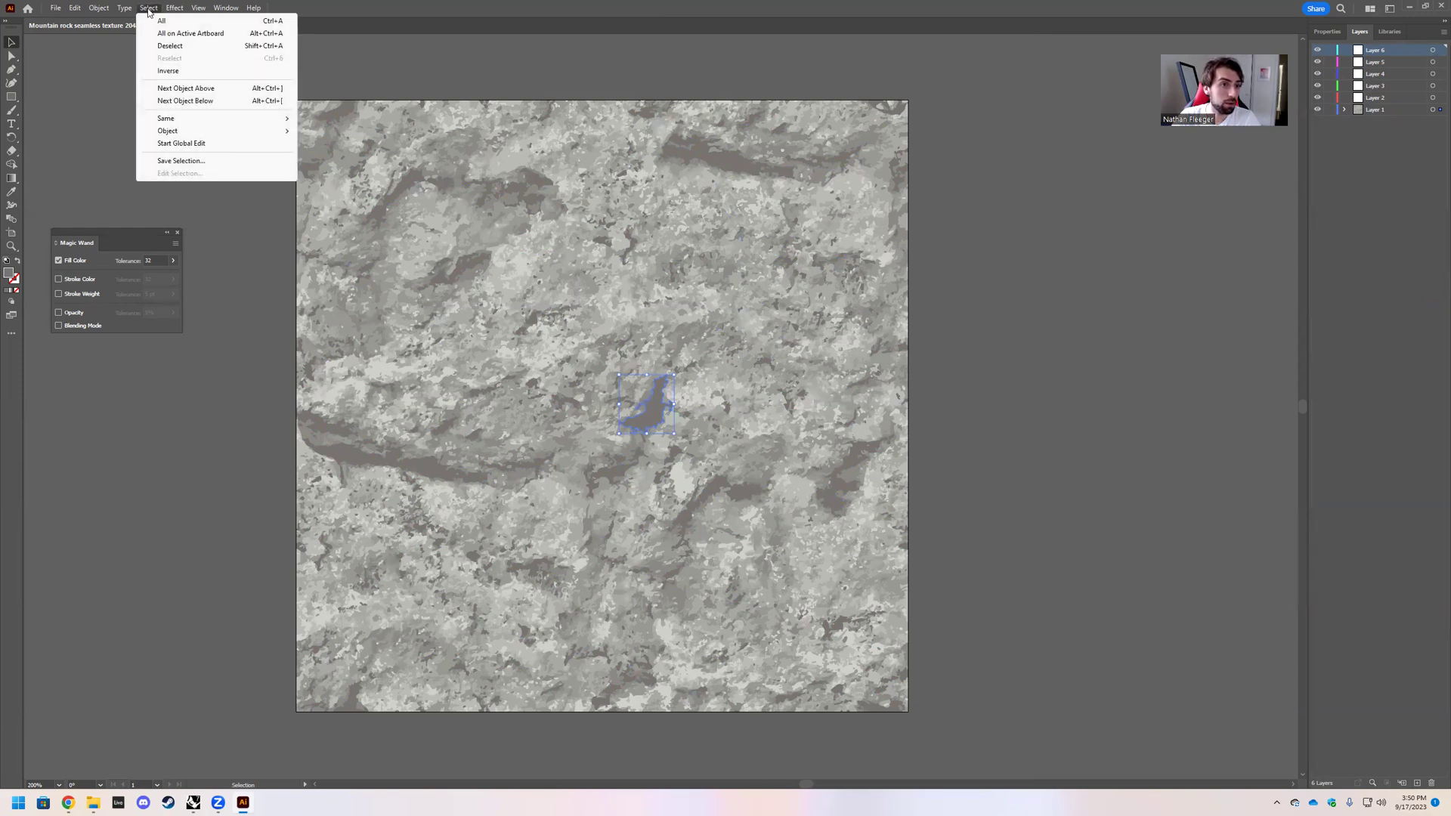
{"action": "mouse_move", "coordinate": [263, 119]}
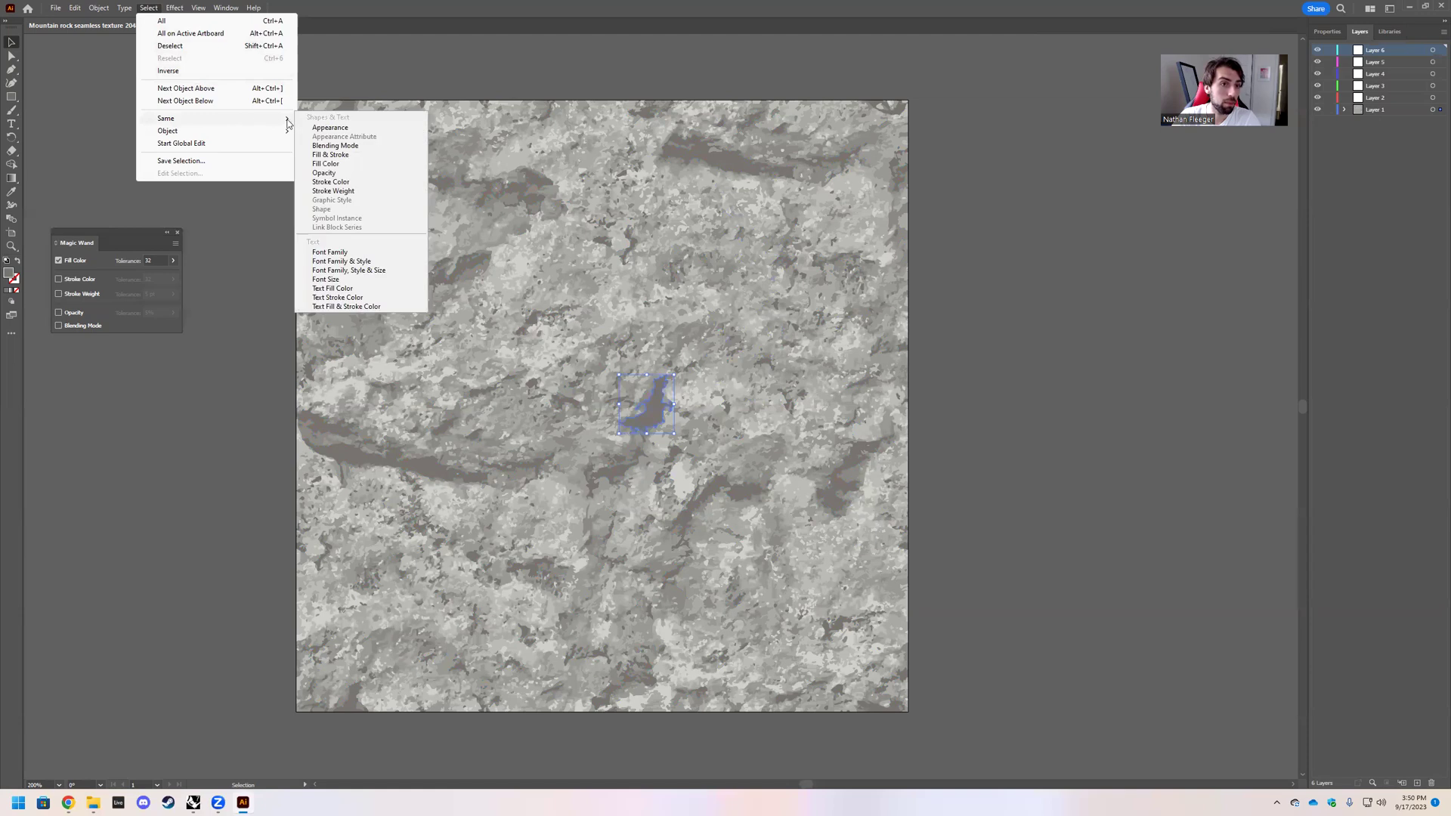
{"action": "left_click", "coordinate": [327, 128]}
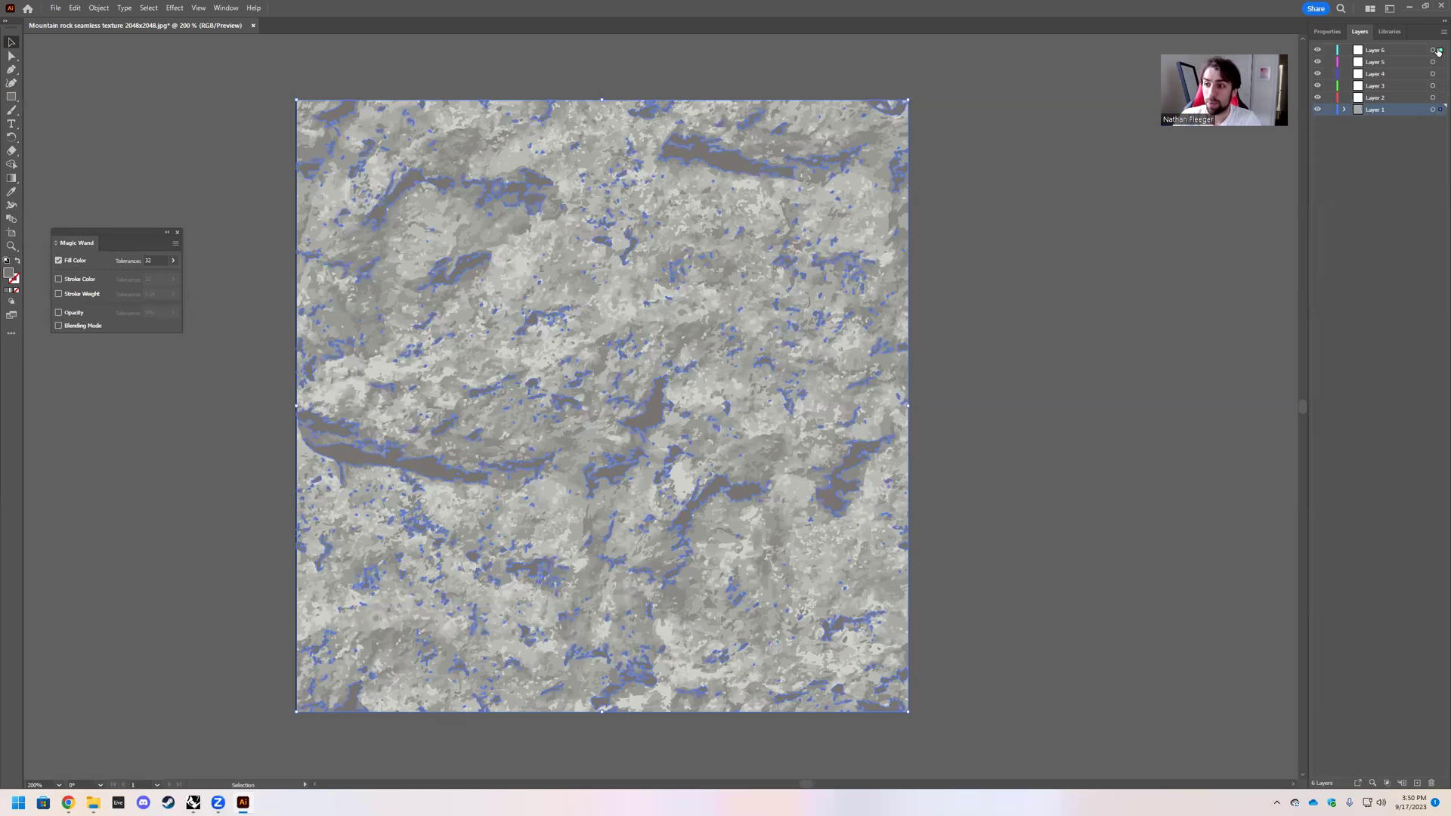
{"action": "left_click_drag", "start_coordinate": [1439, 50], "coordinate": [1439, 51]}
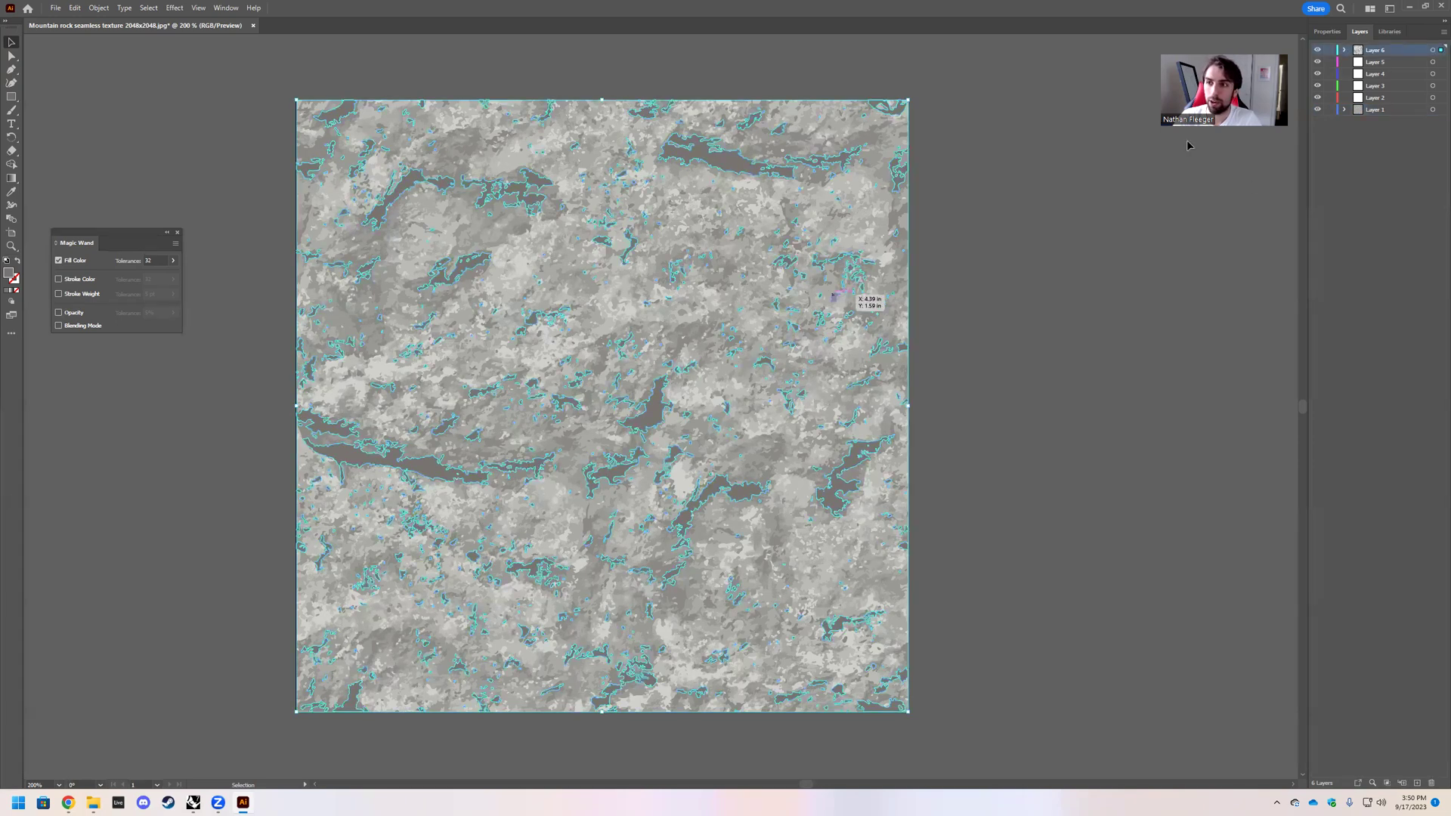
{"action": "left_click", "coordinate": [1317, 51]}
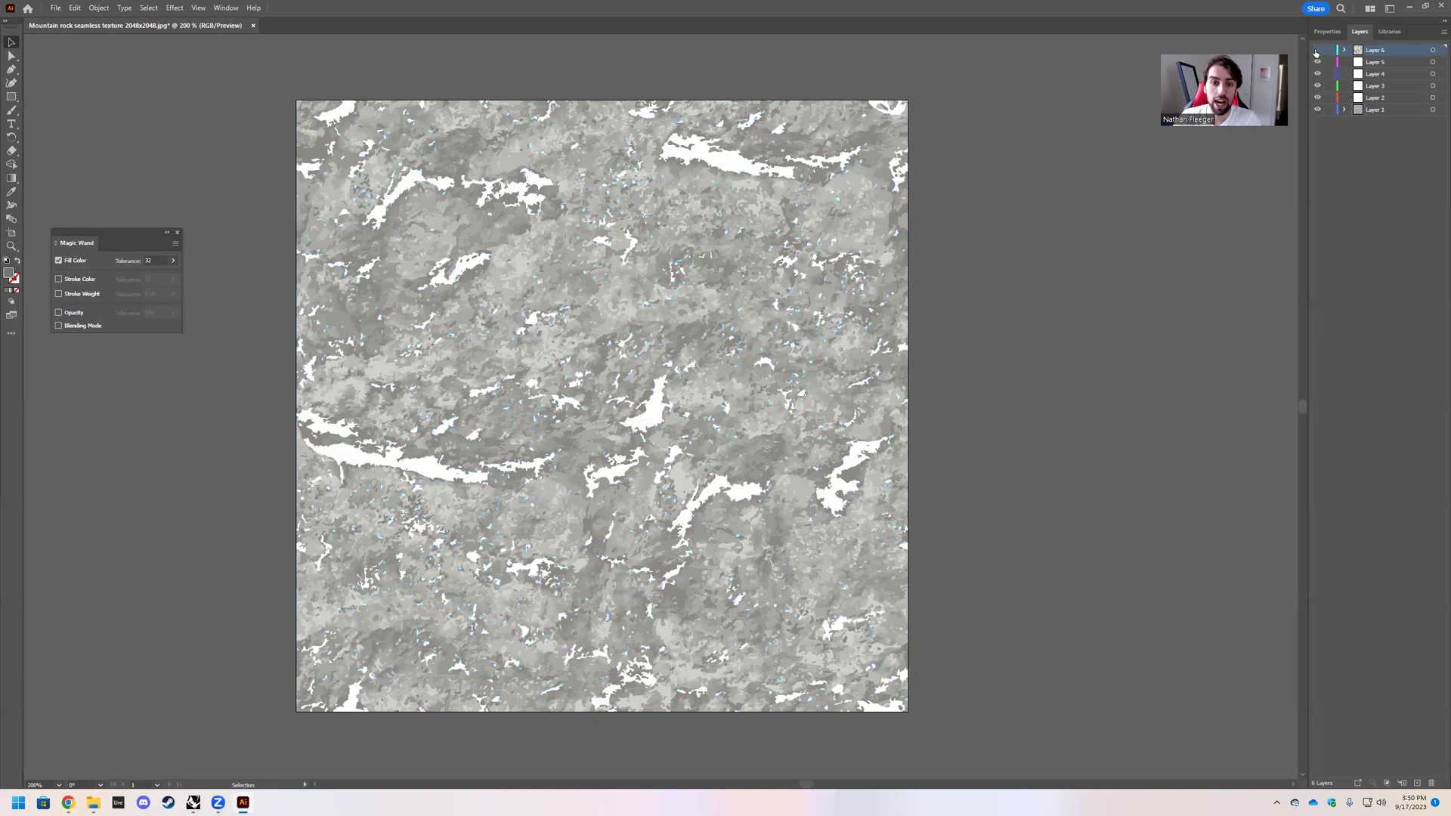
Select all shapes of the next grey shade, move them to Layer 5, and hide it.
{"action": "left_click", "coordinate": [708, 297]}
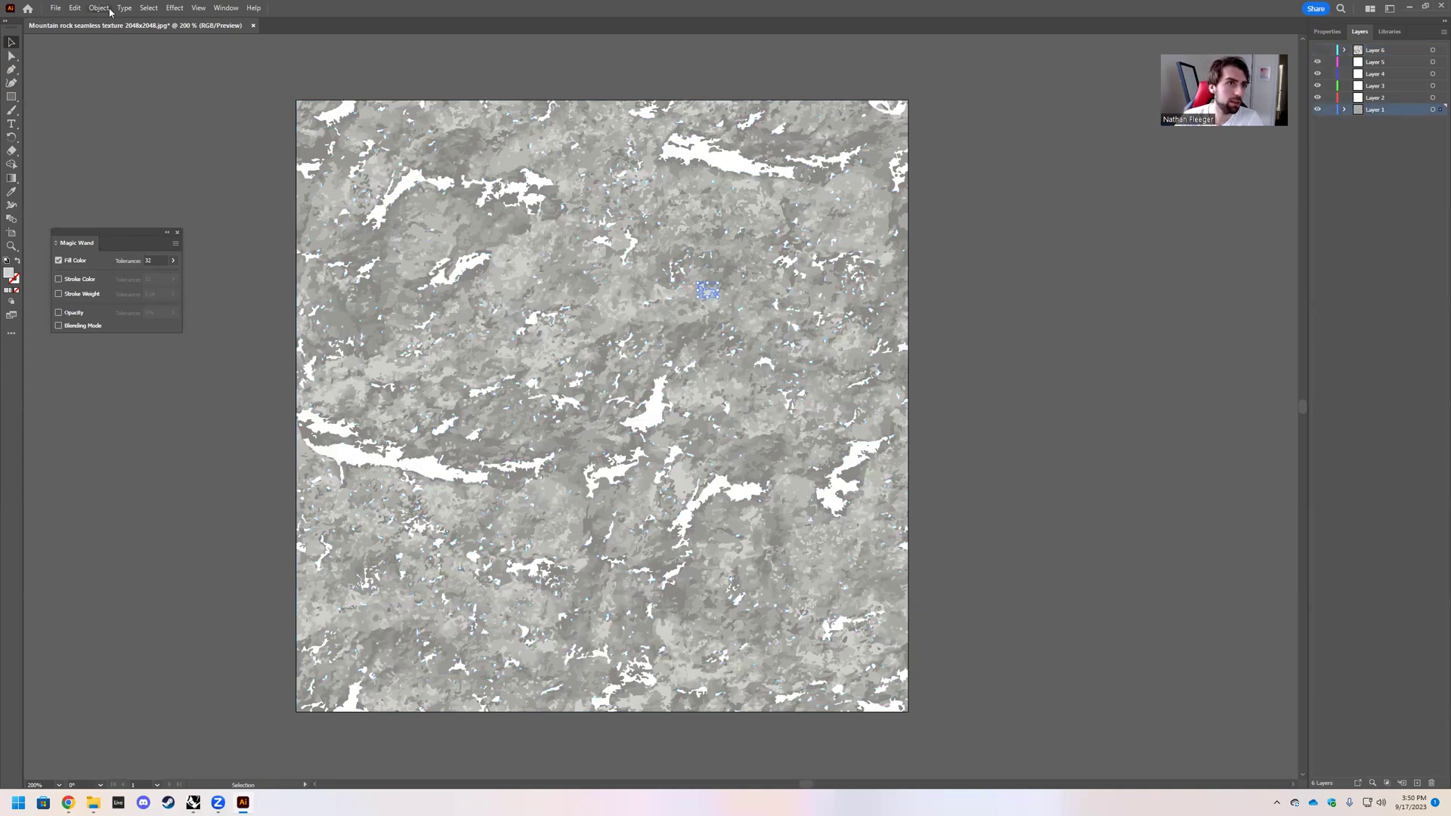
{"action": "left_click", "coordinate": [148, 8]}
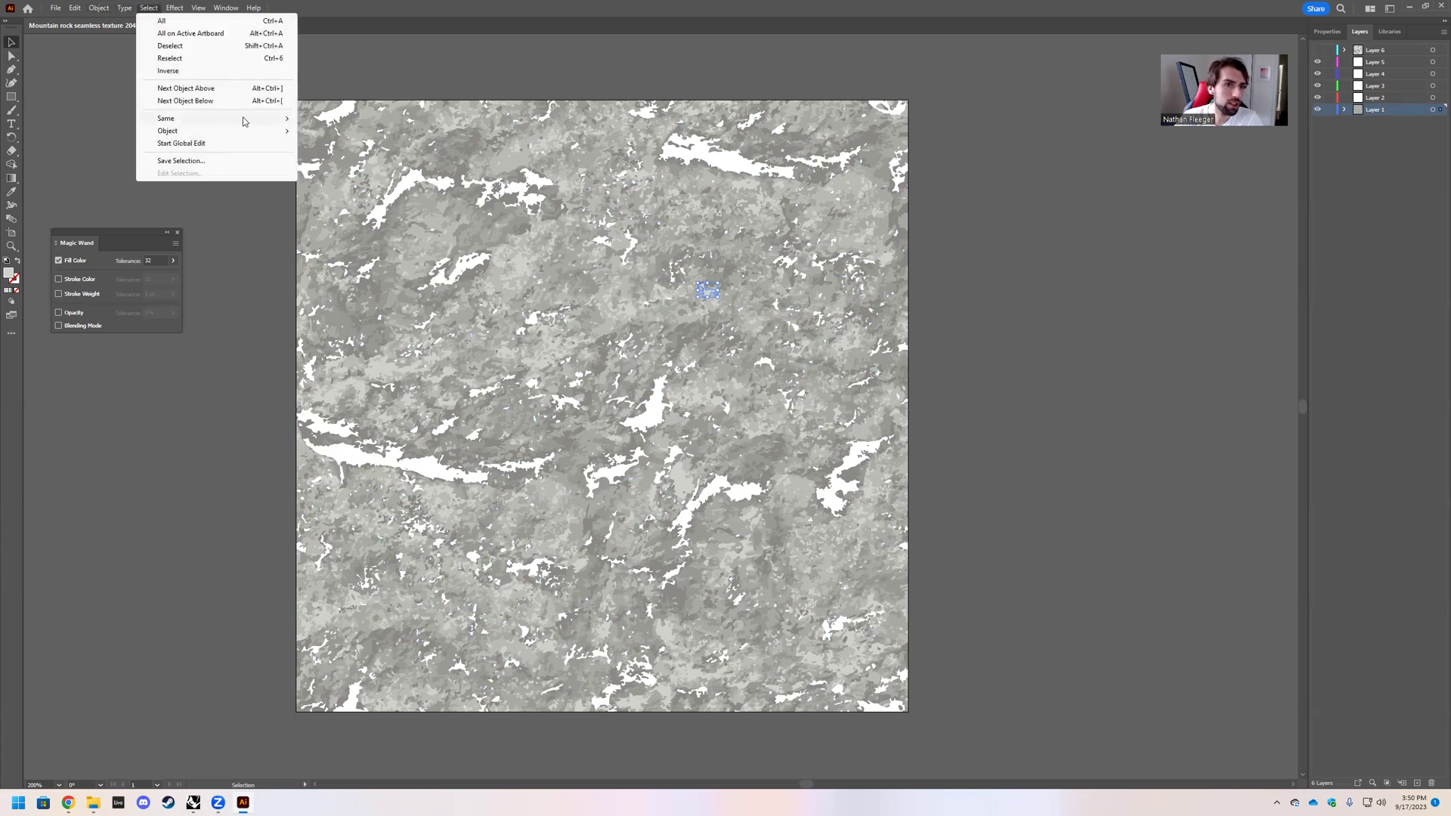
{"action": "mouse_move", "coordinate": [249, 119]}
{"action": "left_click", "coordinate": [333, 127]}
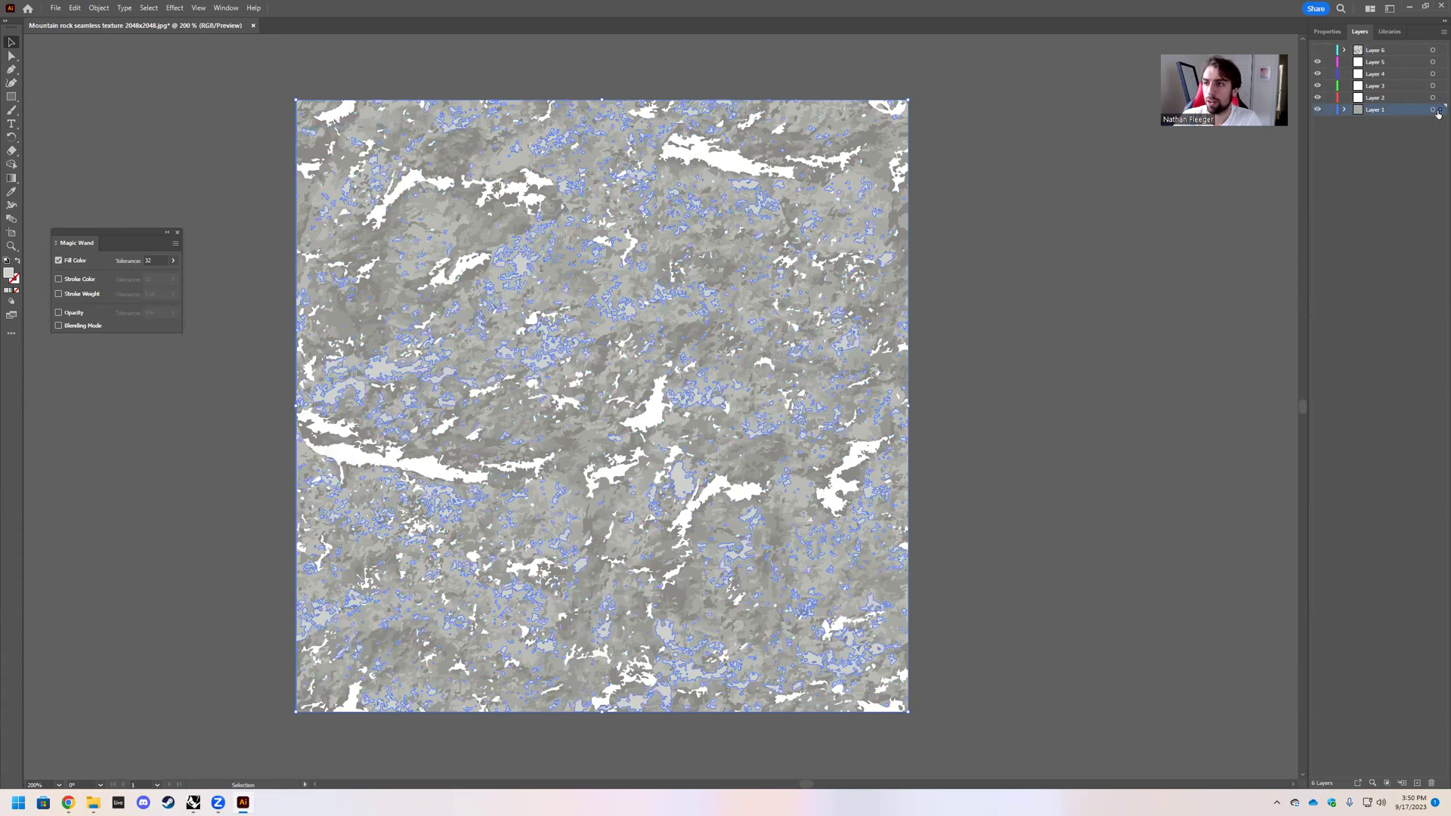
{"action": "left_click_drag", "start_coordinate": [1441, 109], "coordinate": [1438, 63]}
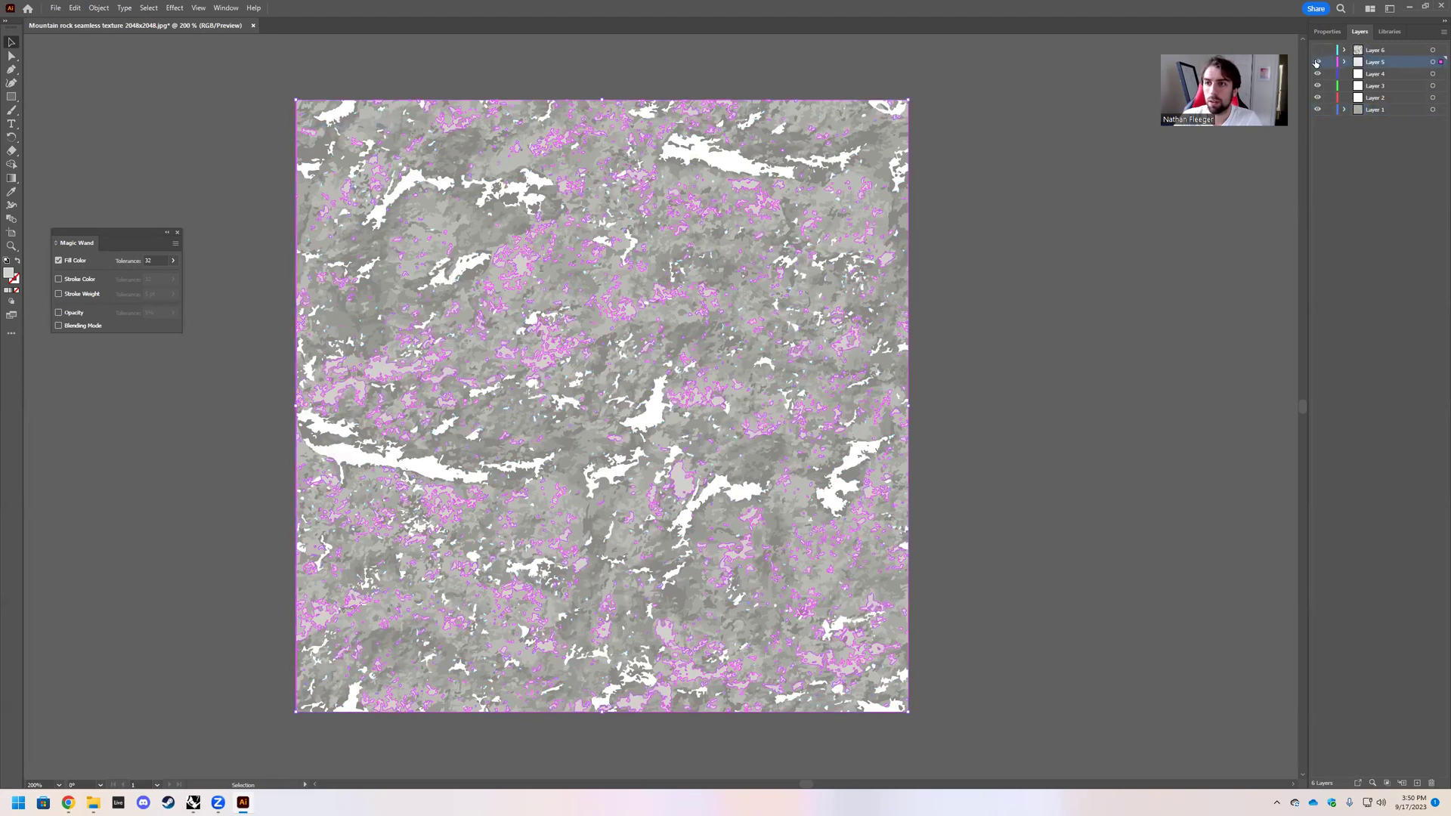
{"action": "left_click", "coordinate": [1316, 62]}
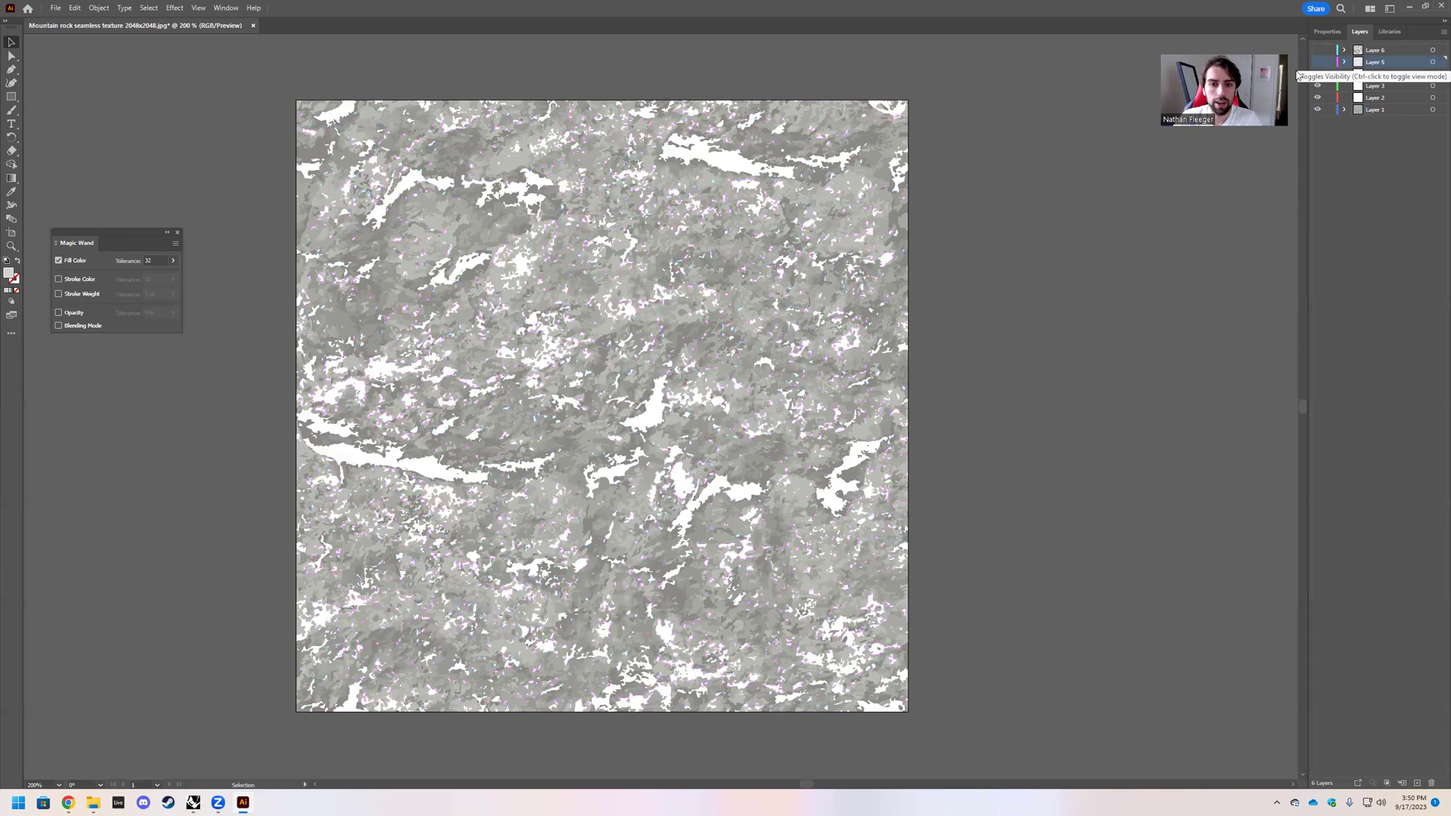
Move the next matching grey shade to Layer 4, hide it, and clear the selection.
{"action": "left_click", "coordinate": [715, 242]}
{"action": "right_click", "coordinate": [711, 244]}
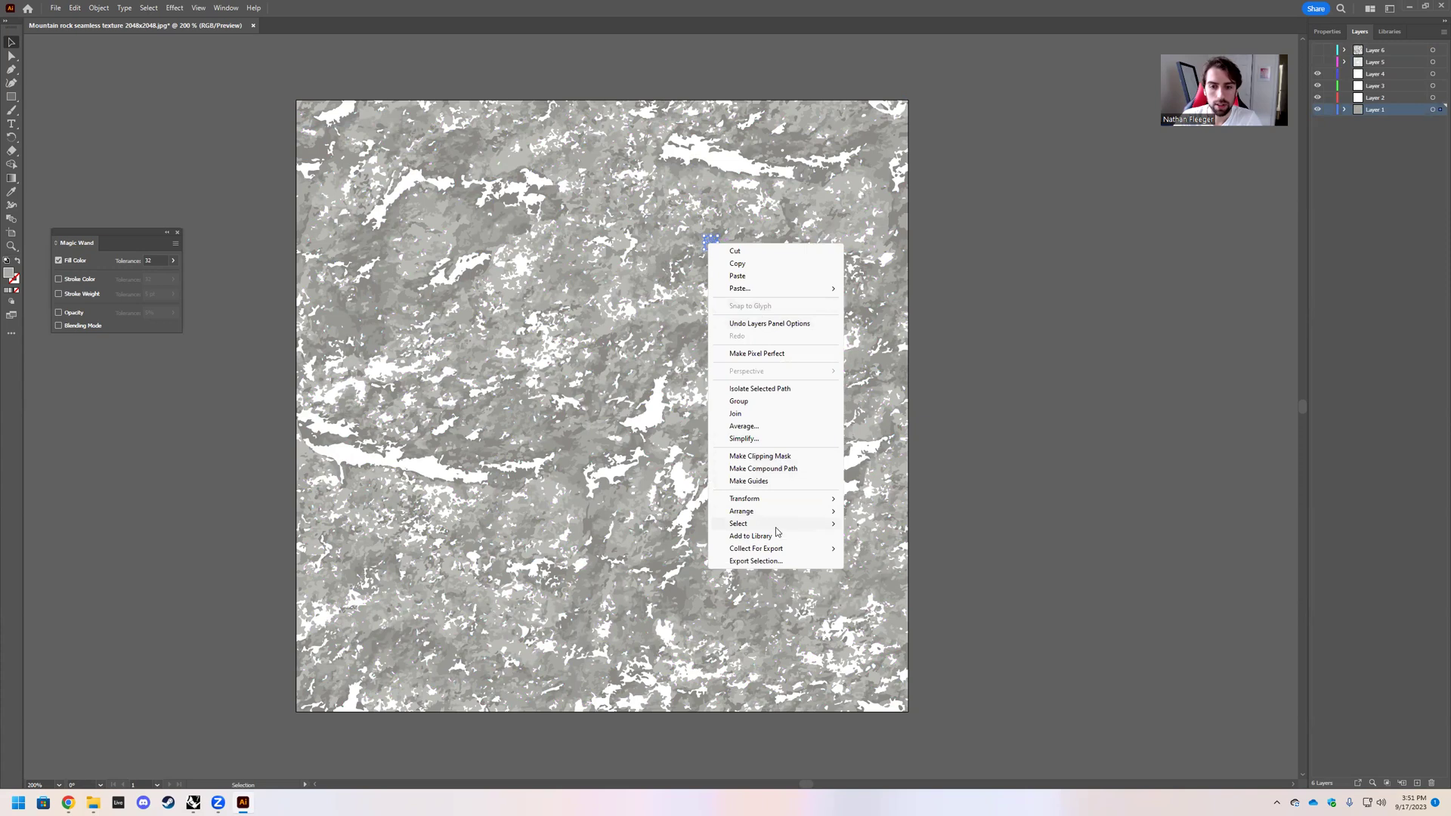
{"action": "left_click", "coordinate": [149, 7]}
{"action": "mouse_move", "coordinate": [257, 121]}
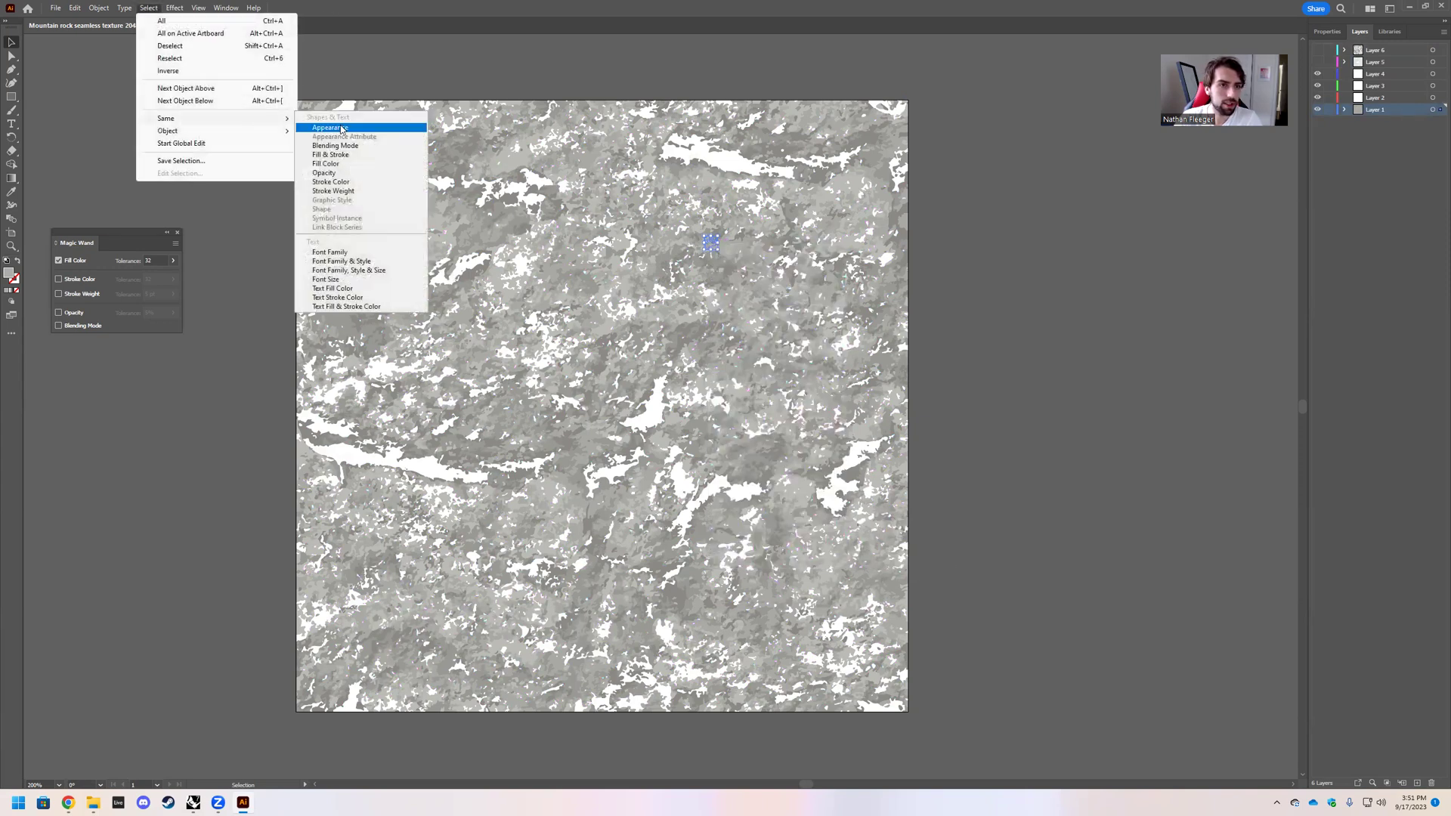
{"action": "left_click", "coordinate": [344, 129]}
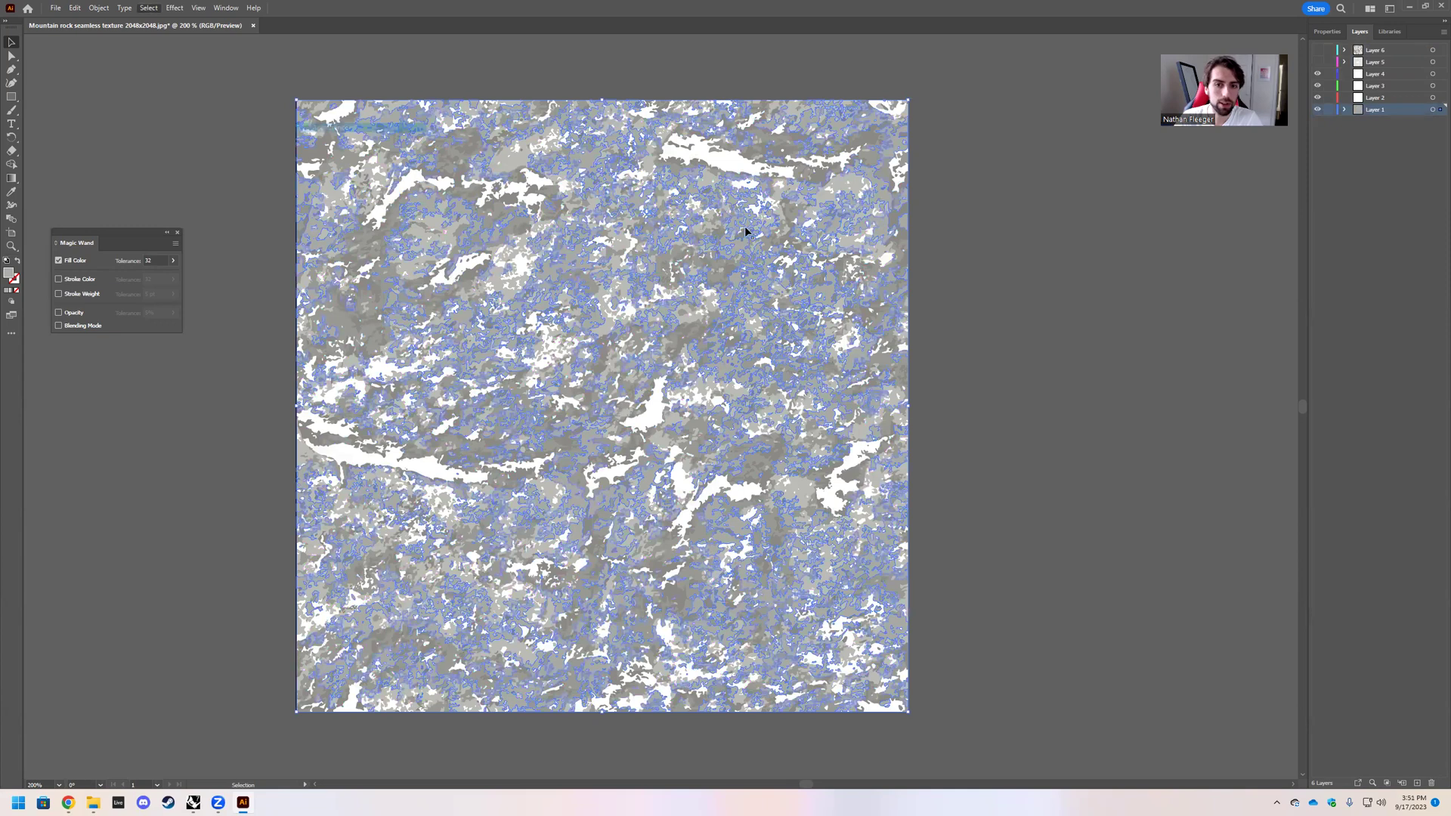
{"action": "left_click", "coordinate": [1434, 97], "text": "shift"}
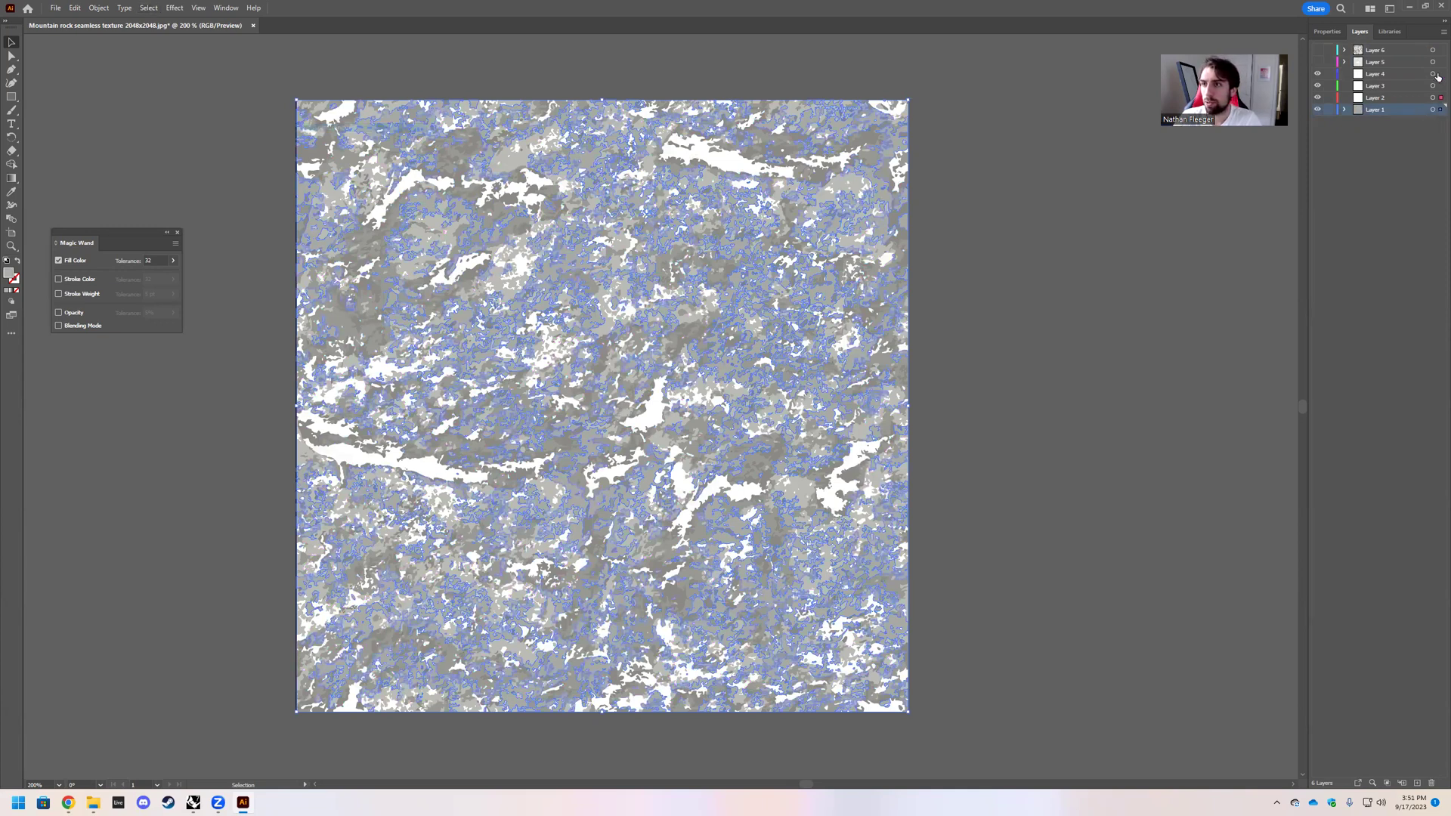
{"action": "left_click", "coordinate": [1437, 76]}
{"action": "left_click", "coordinate": [1316, 74]}
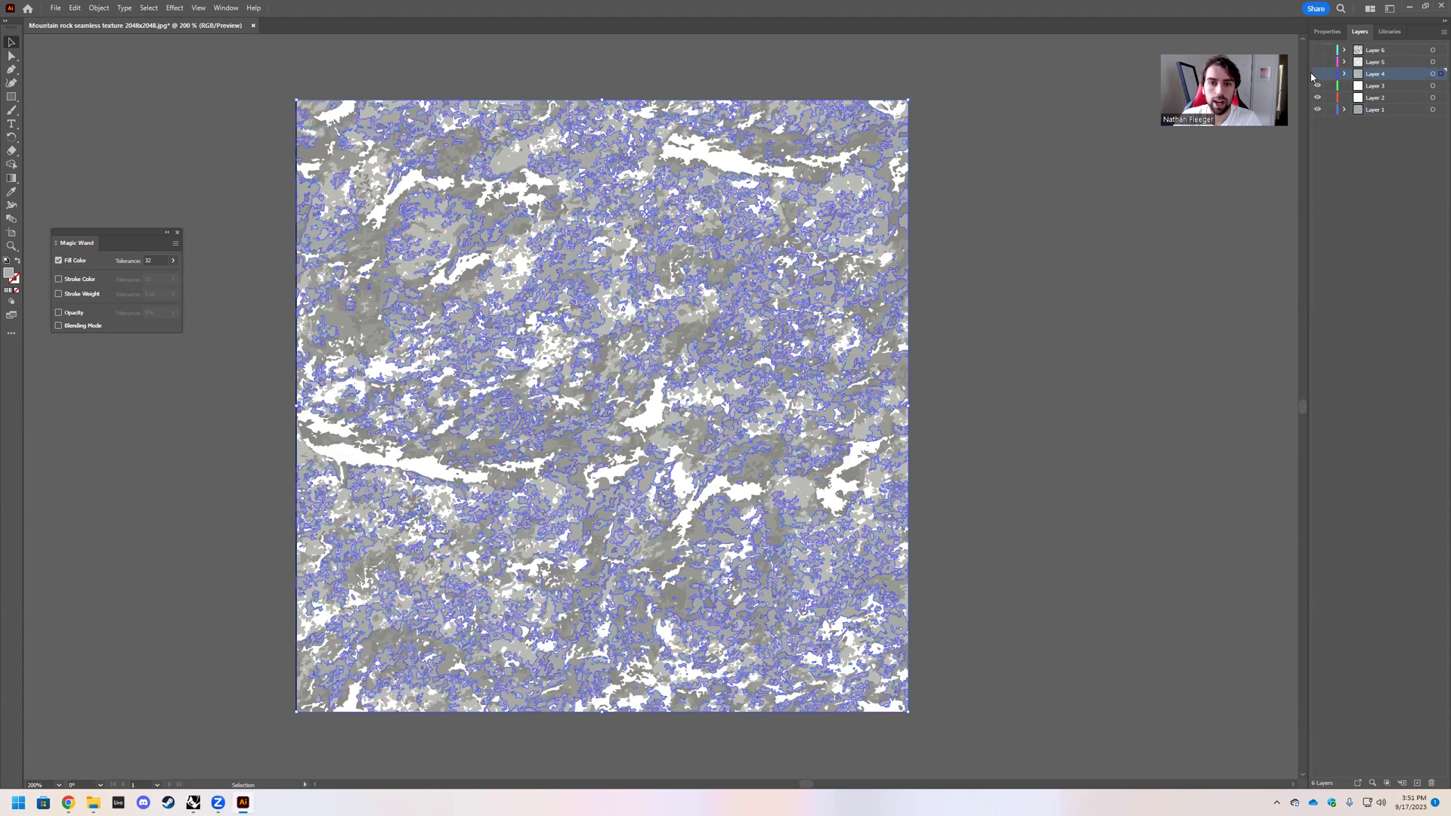
{"action": "key", "text": "ctrl+shift+a"}
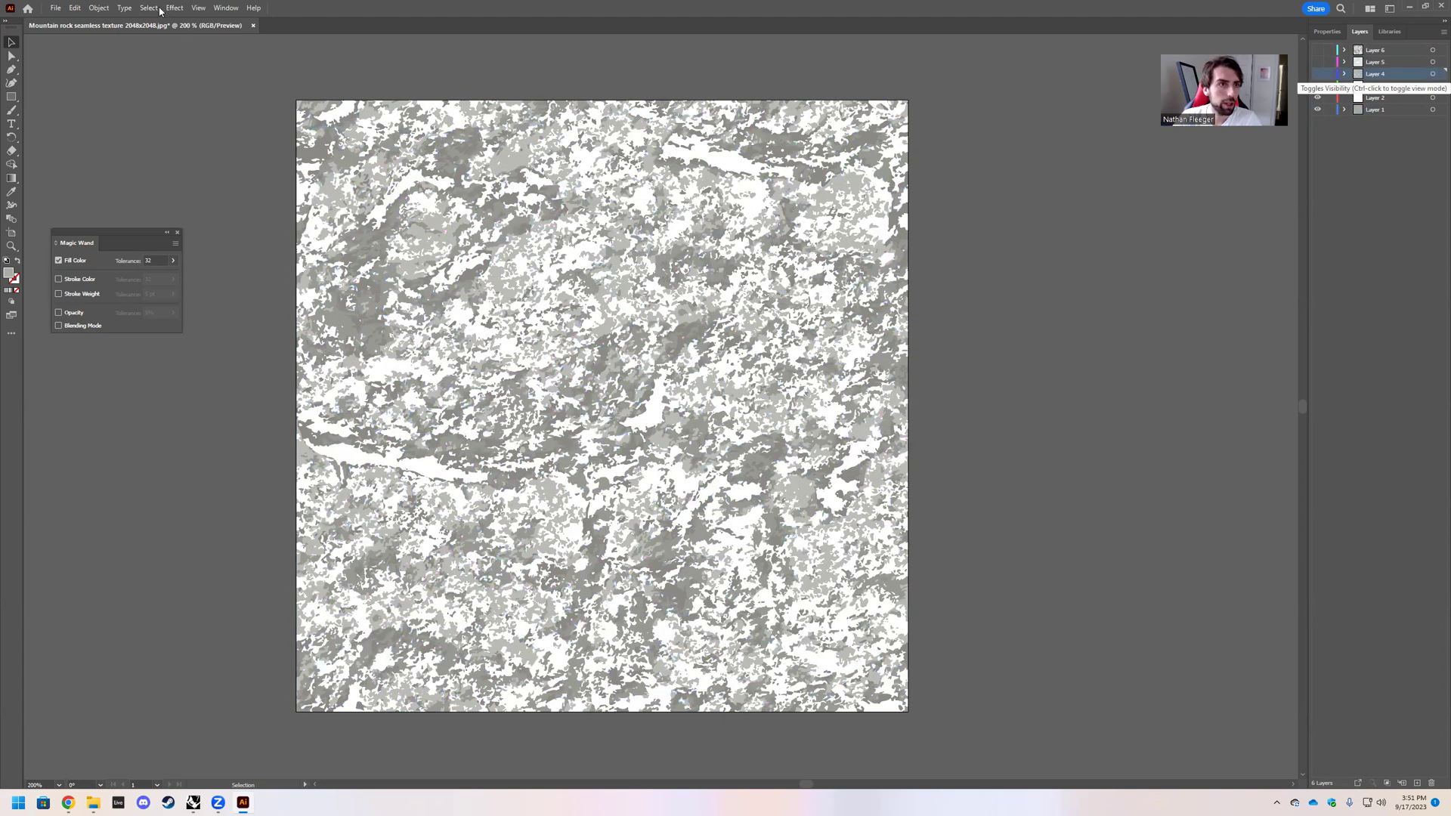
Move another matching shade to Layer 3, hide it, then select the remaining shade.
{"action": "left_click", "coordinate": [148, 8]}
{"action": "mouse_move", "coordinate": [189, 121]}
{"action": "left_click", "coordinate": [344, 122]}
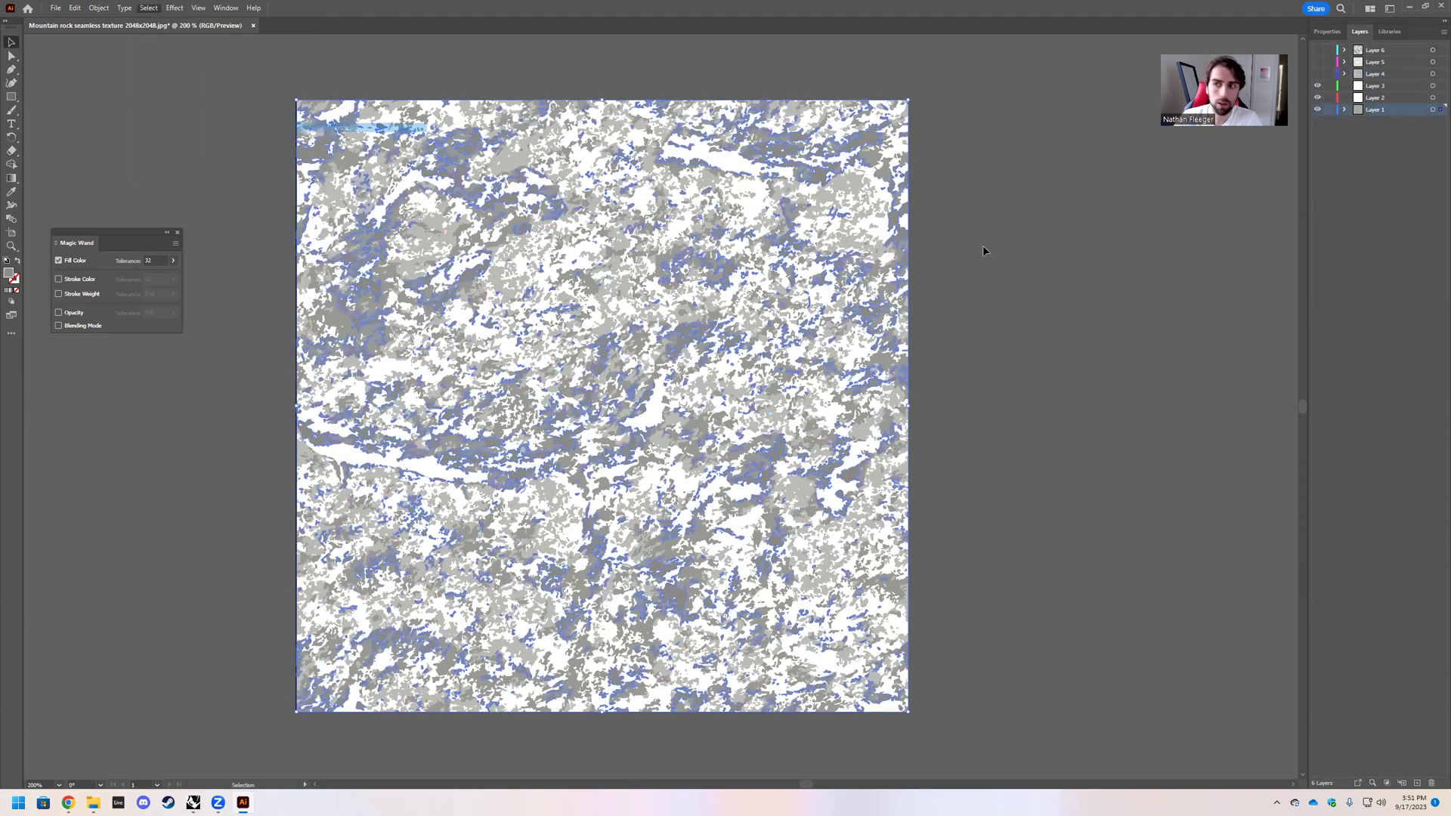
{"action": "left_click", "coordinate": [1433, 87]}
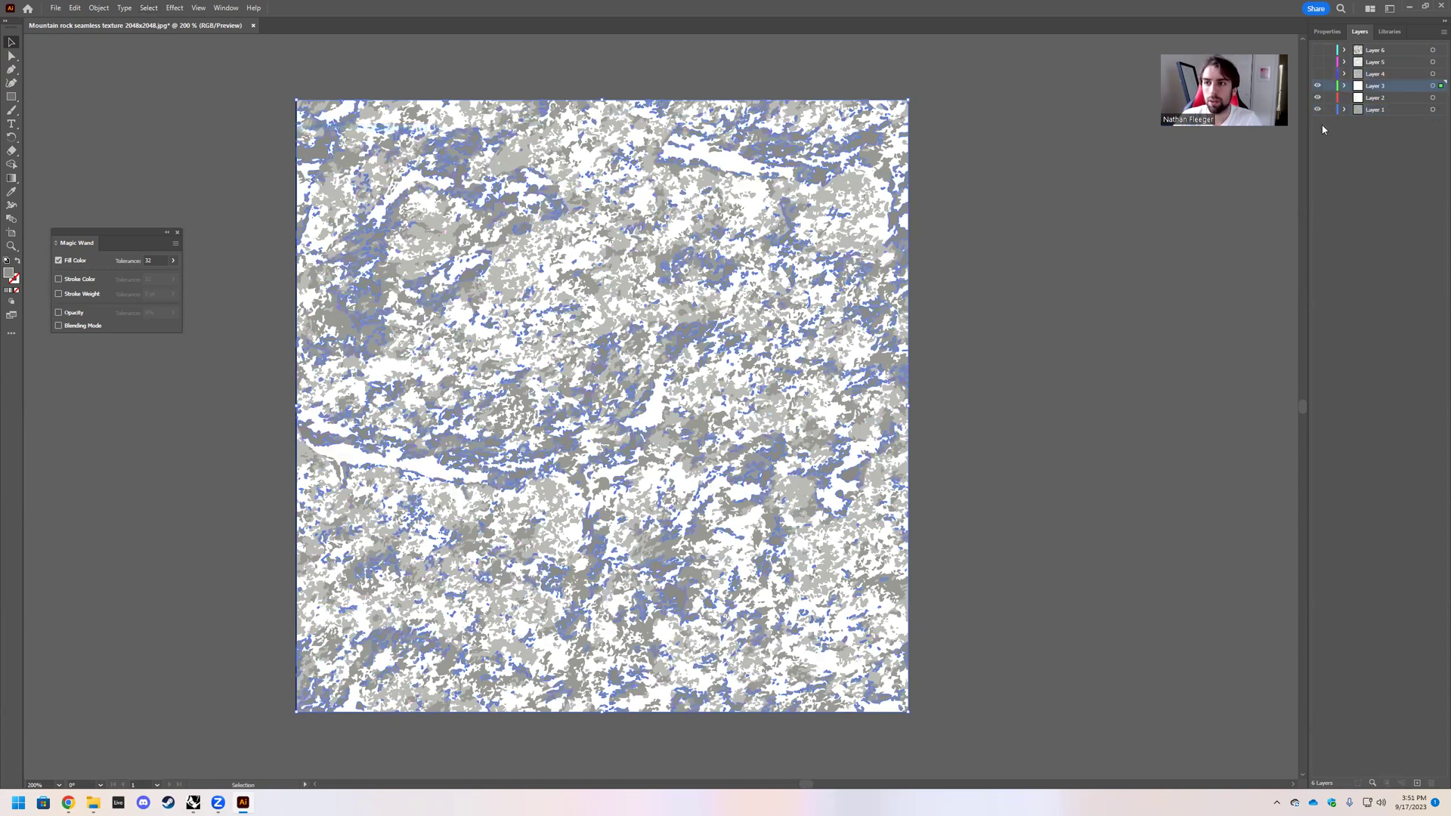
{"action": "left_click", "coordinate": [1318, 86]}
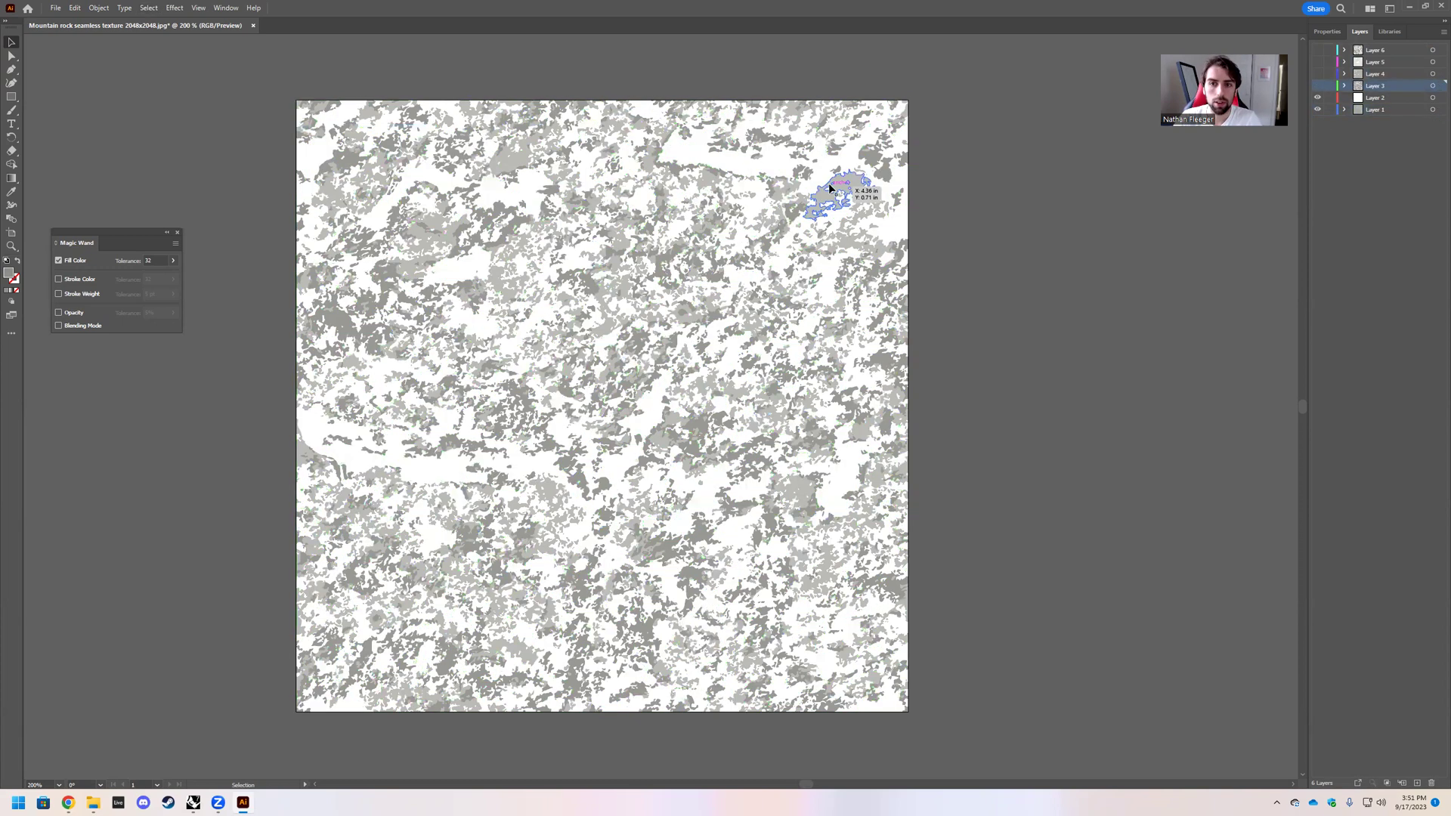
{"action": "left_click", "coordinate": [149, 8]}
{"action": "mouse_move", "coordinate": [187, 121]}
{"action": "left_click", "coordinate": [326, 128]}
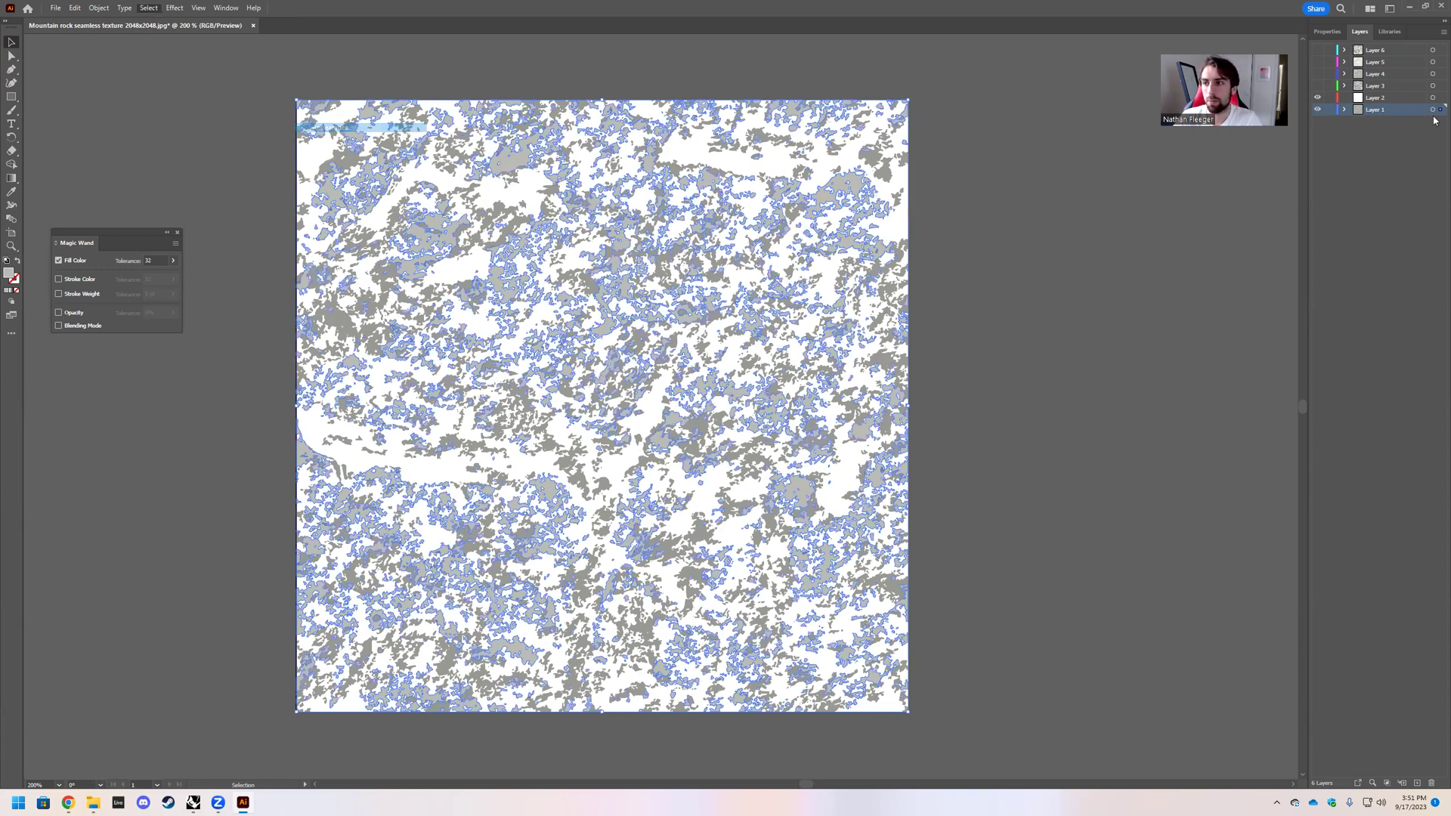
Hide Layer 1, then turn all six layers back on in Outline view and return to Preview.
{"action": "left_click", "coordinate": [1317, 110]}
{"action": "key", "text": "ctrl+y"}
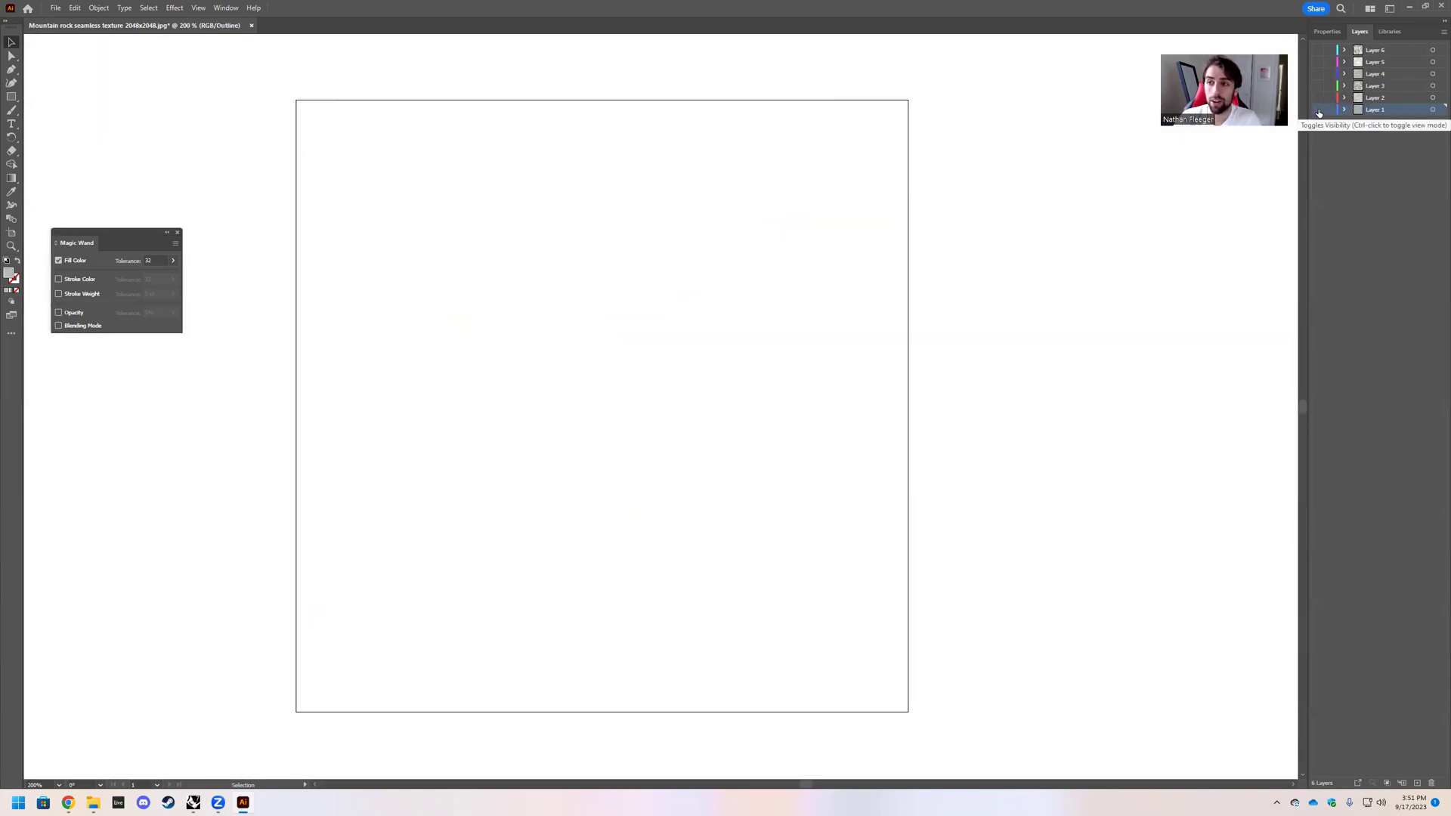
{"action": "left_click_drag", "start_coordinate": [1318, 94], "coordinate": [1317, 50]}
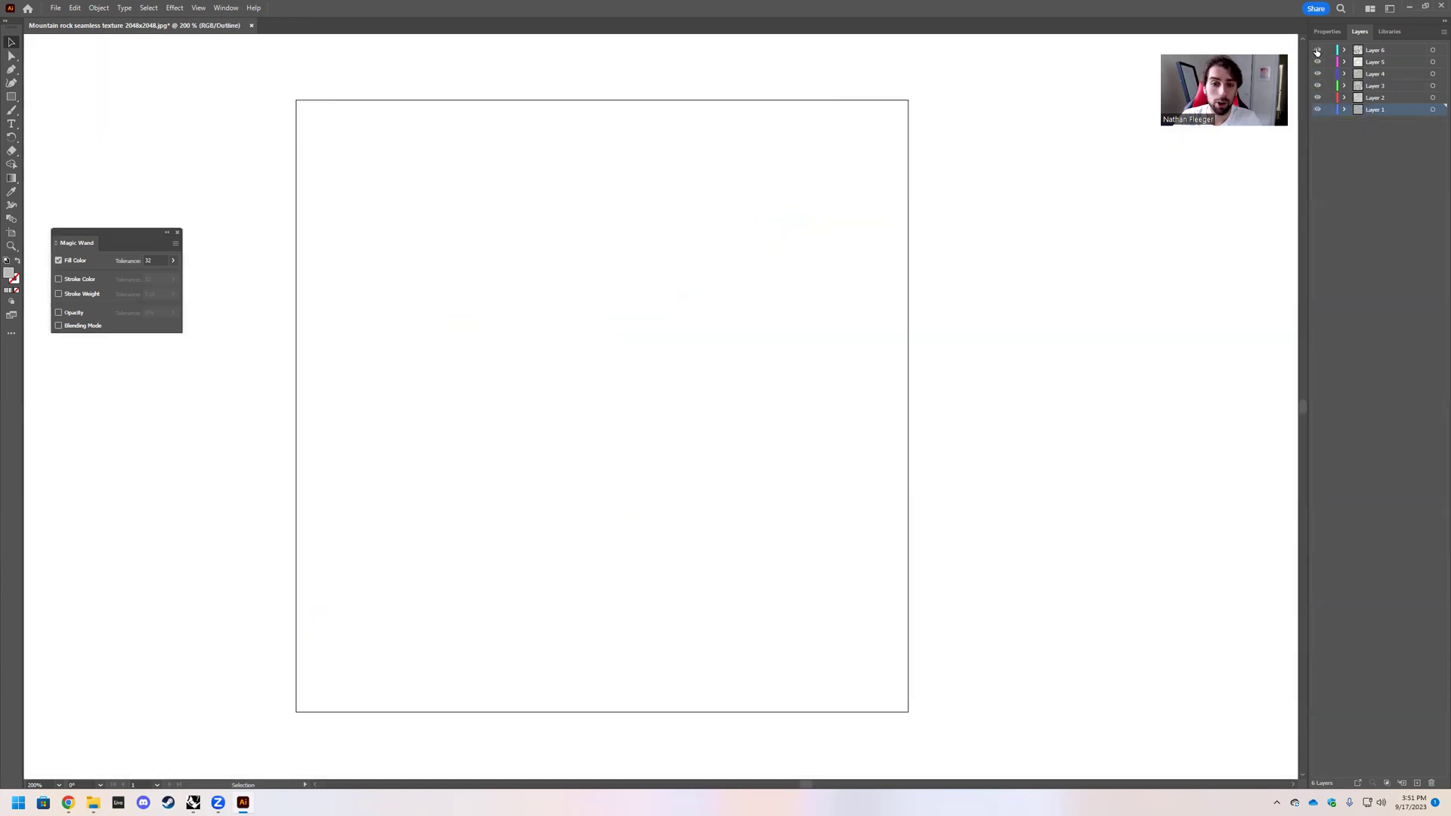
{"action": "key", "text": "ctrl+y"}
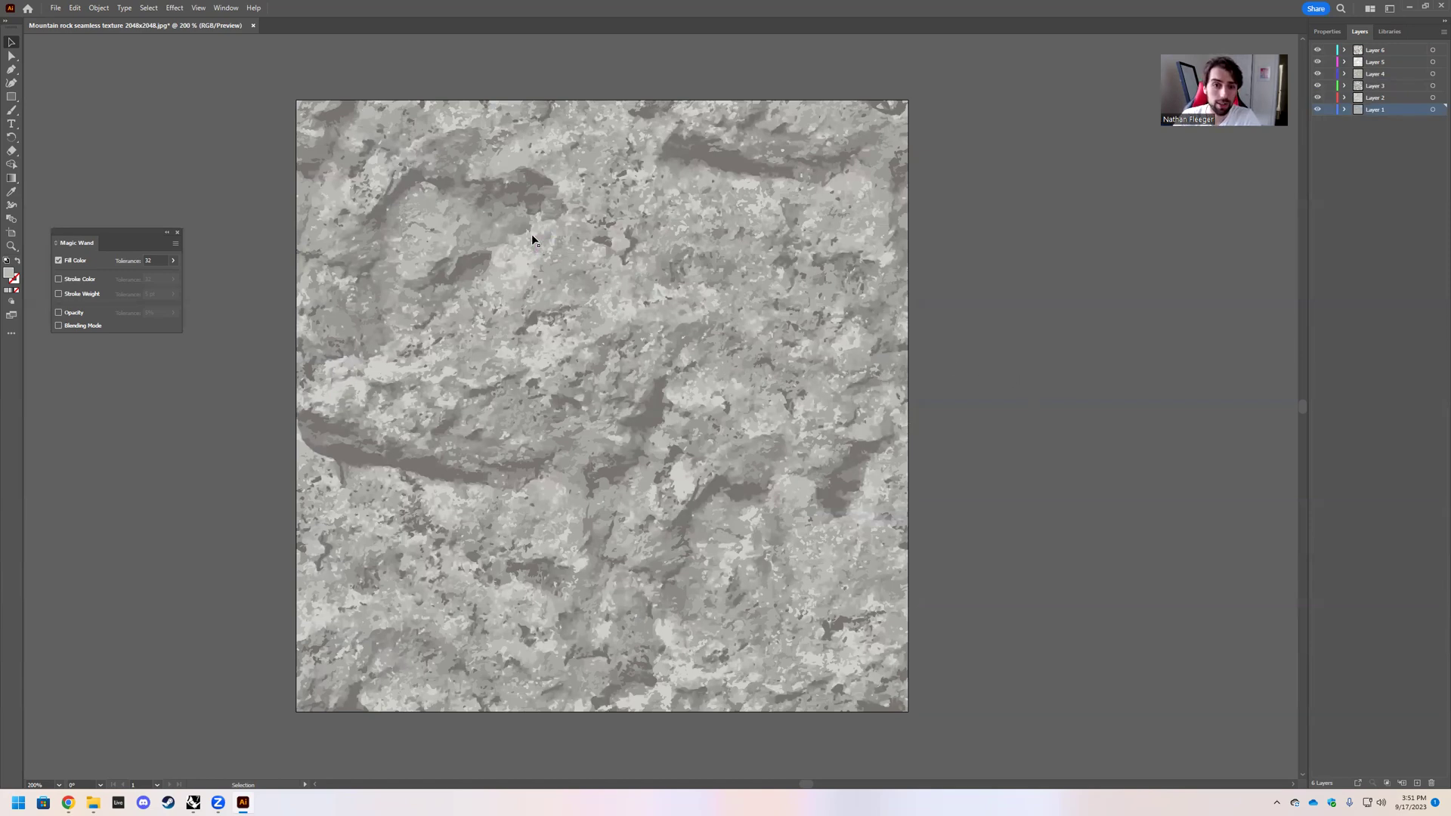
{"action": "left_click", "coordinate": [504, 229]}
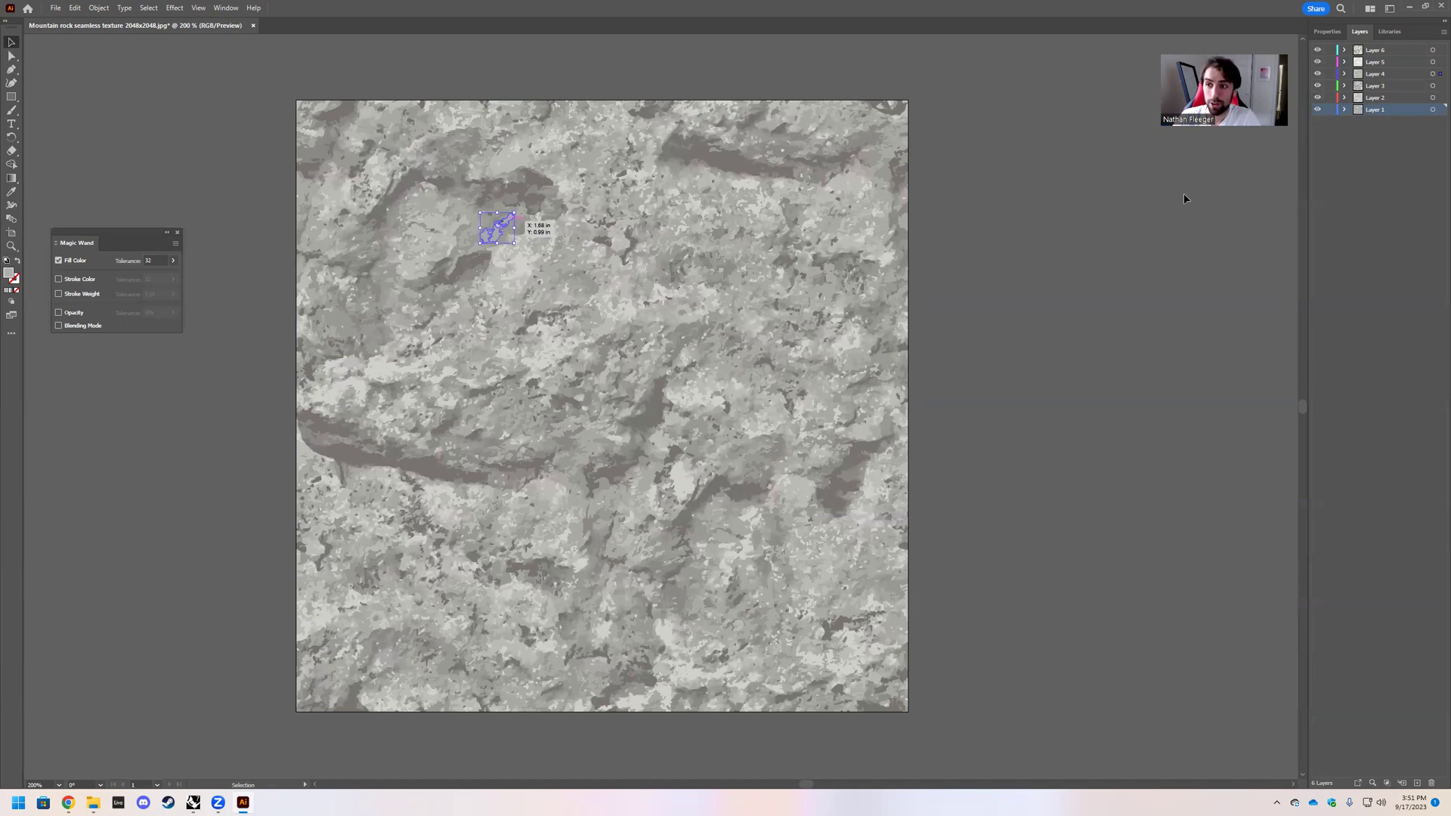
{"action": "left_click", "coordinate": [1432, 74]}
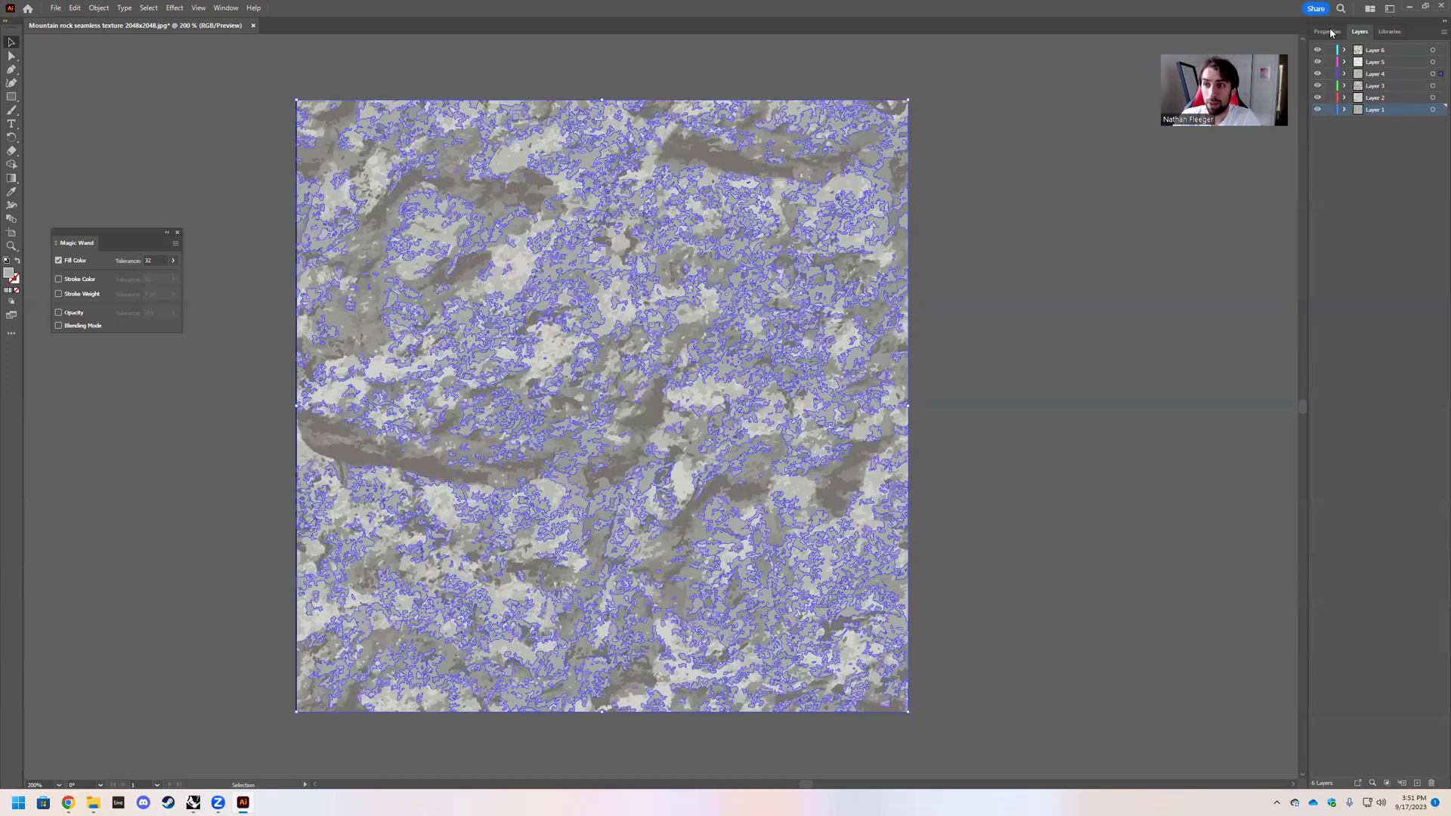
{"action": "left_click", "coordinate": [1327, 31]}
{"action": "left_click", "coordinate": [1319, 155]}
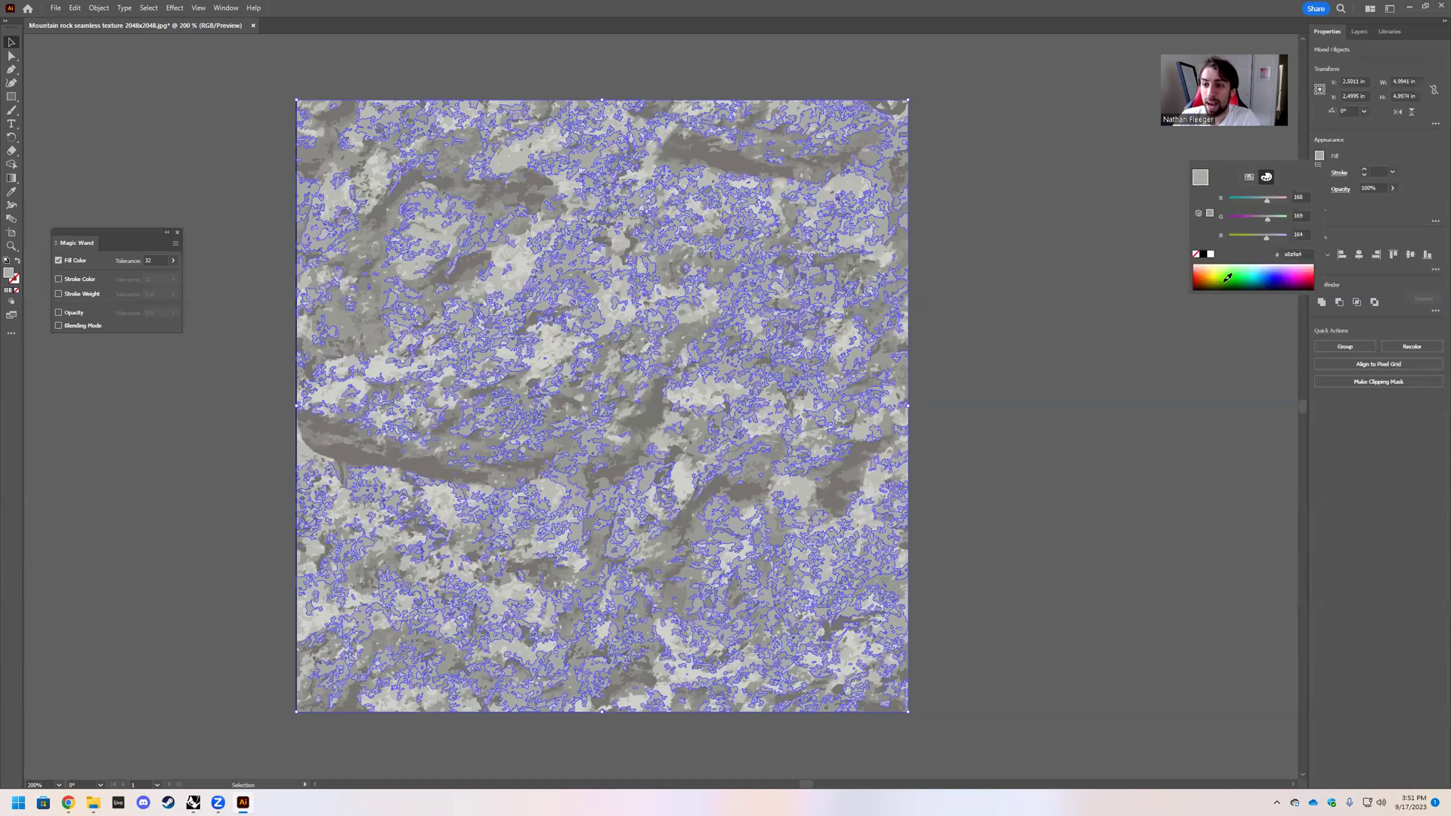
{"action": "left_click", "coordinate": [1212, 272]}
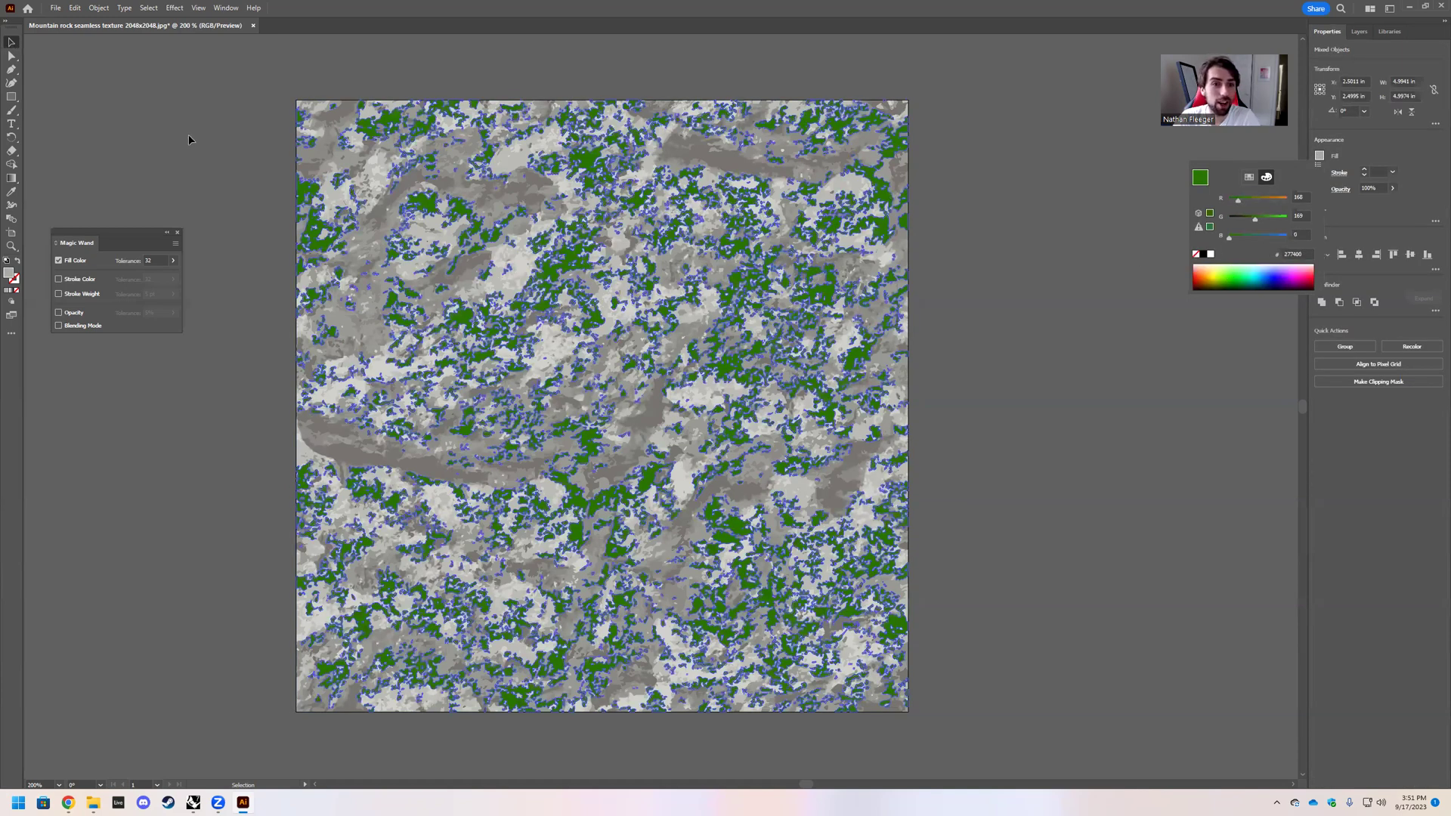
{"action": "left_click", "coordinate": [250, 166]}
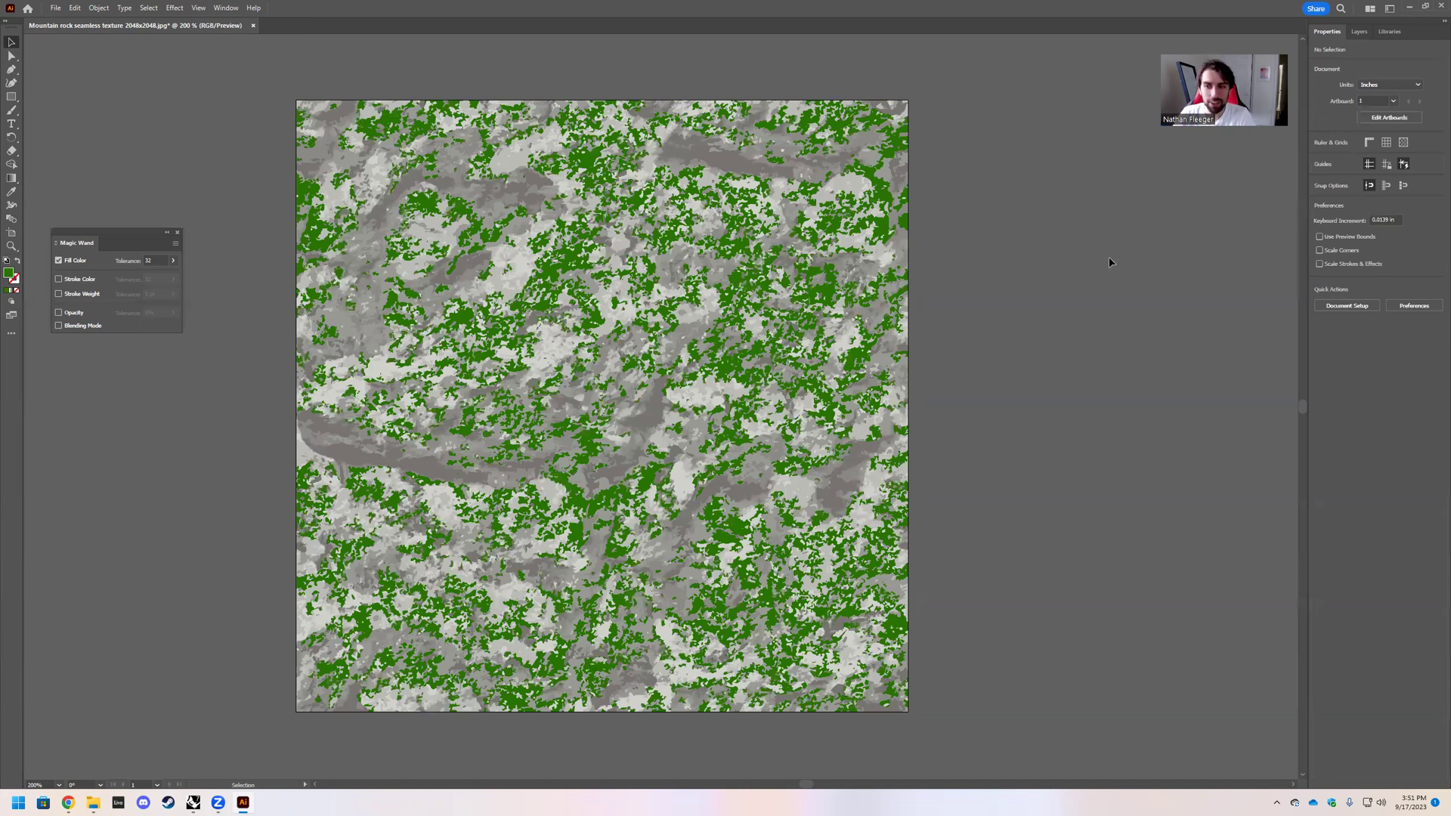
{"action": "key", "text": "ctrl+z"}
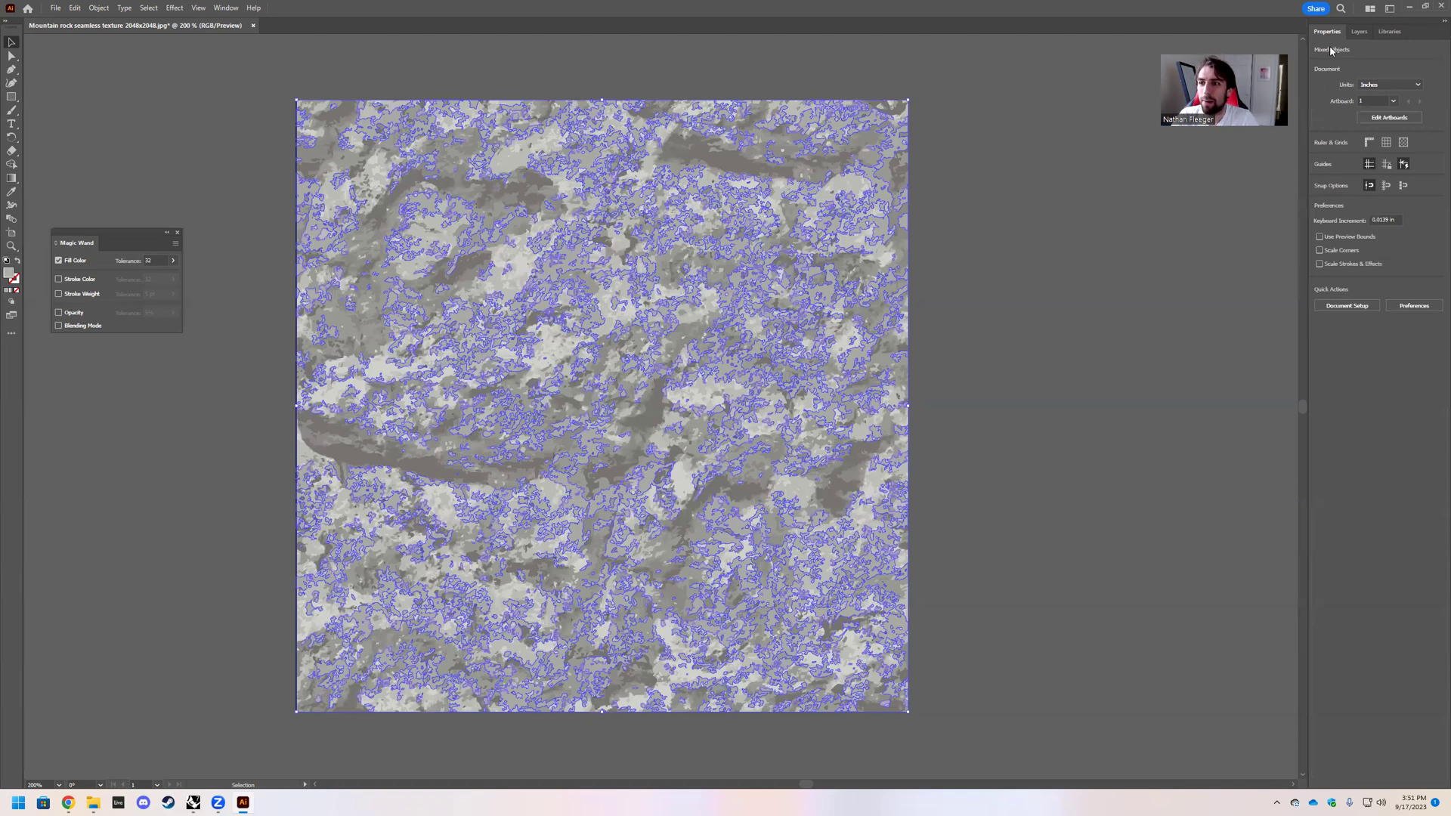
{"action": "left_click", "coordinate": [1366, 33]}
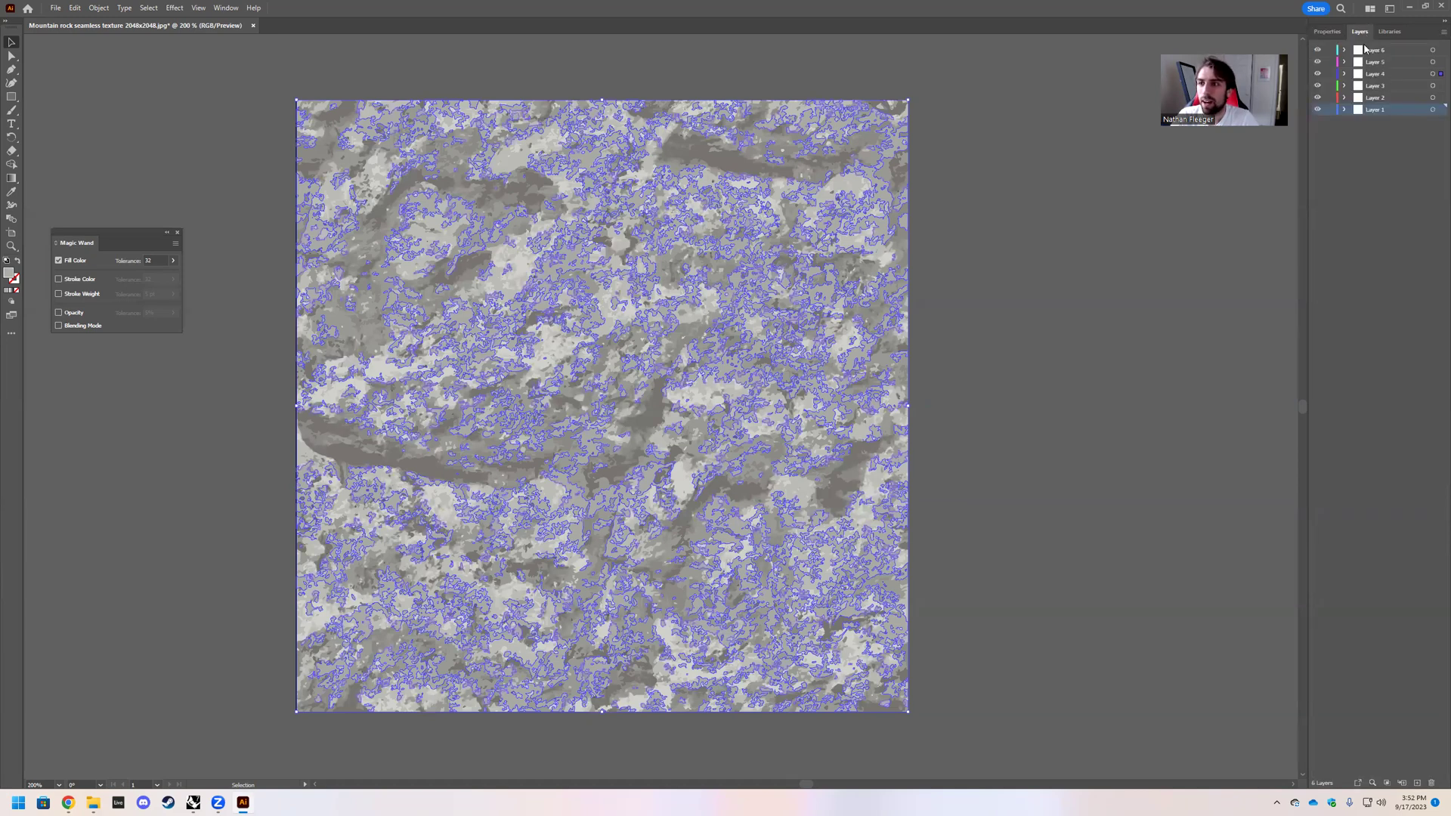
{"action": "left_click", "coordinate": [1432, 86]}
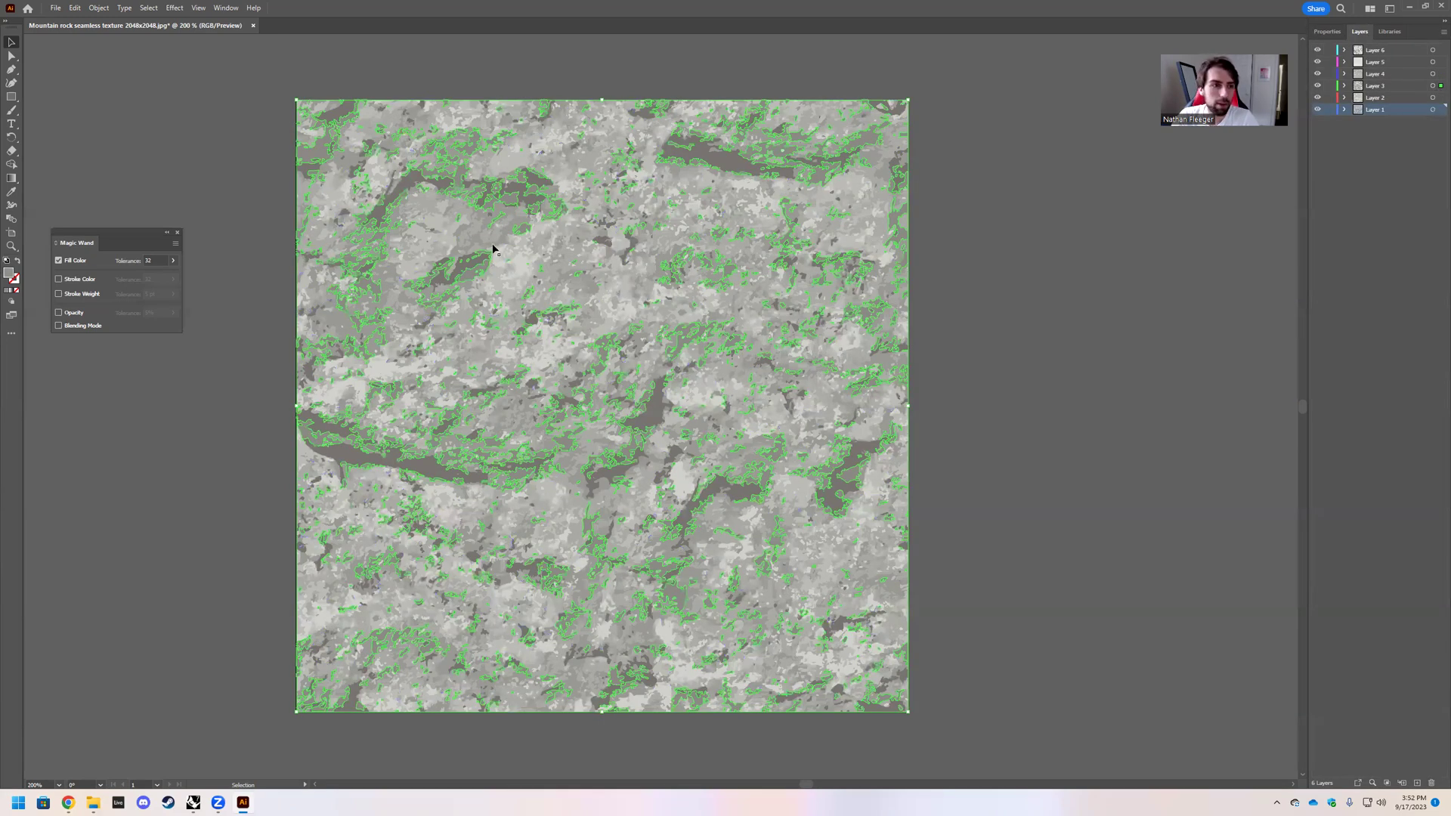
{"action": "double_click", "coordinate": [8, 276]}
{"action": "left_click_drag", "start_coordinate": [680, 395], "coordinate": [701, 386]}
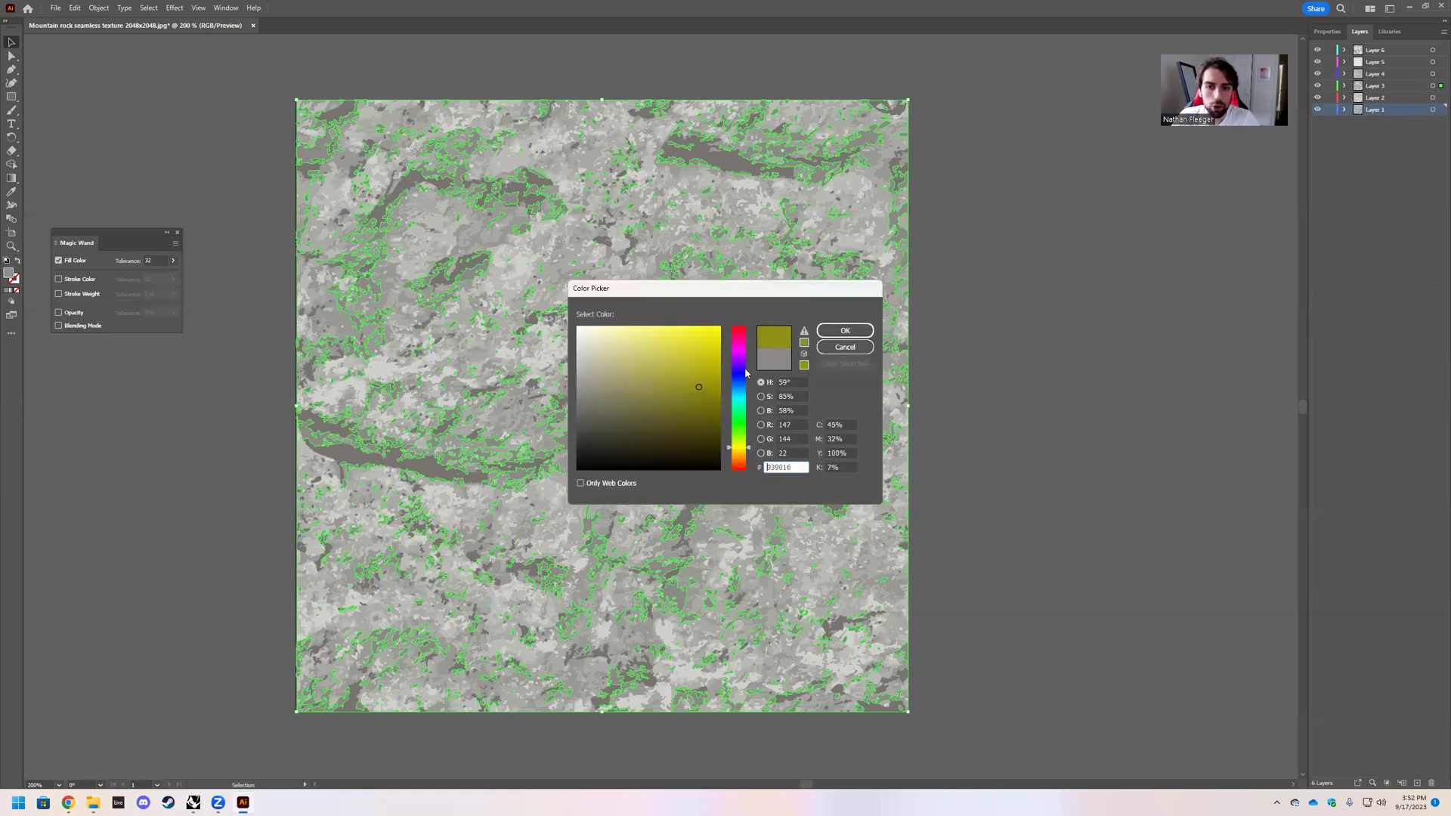
{"action": "left_click", "coordinate": [845, 330]}
{"action": "left_click", "coordinate": [1037, 377]}
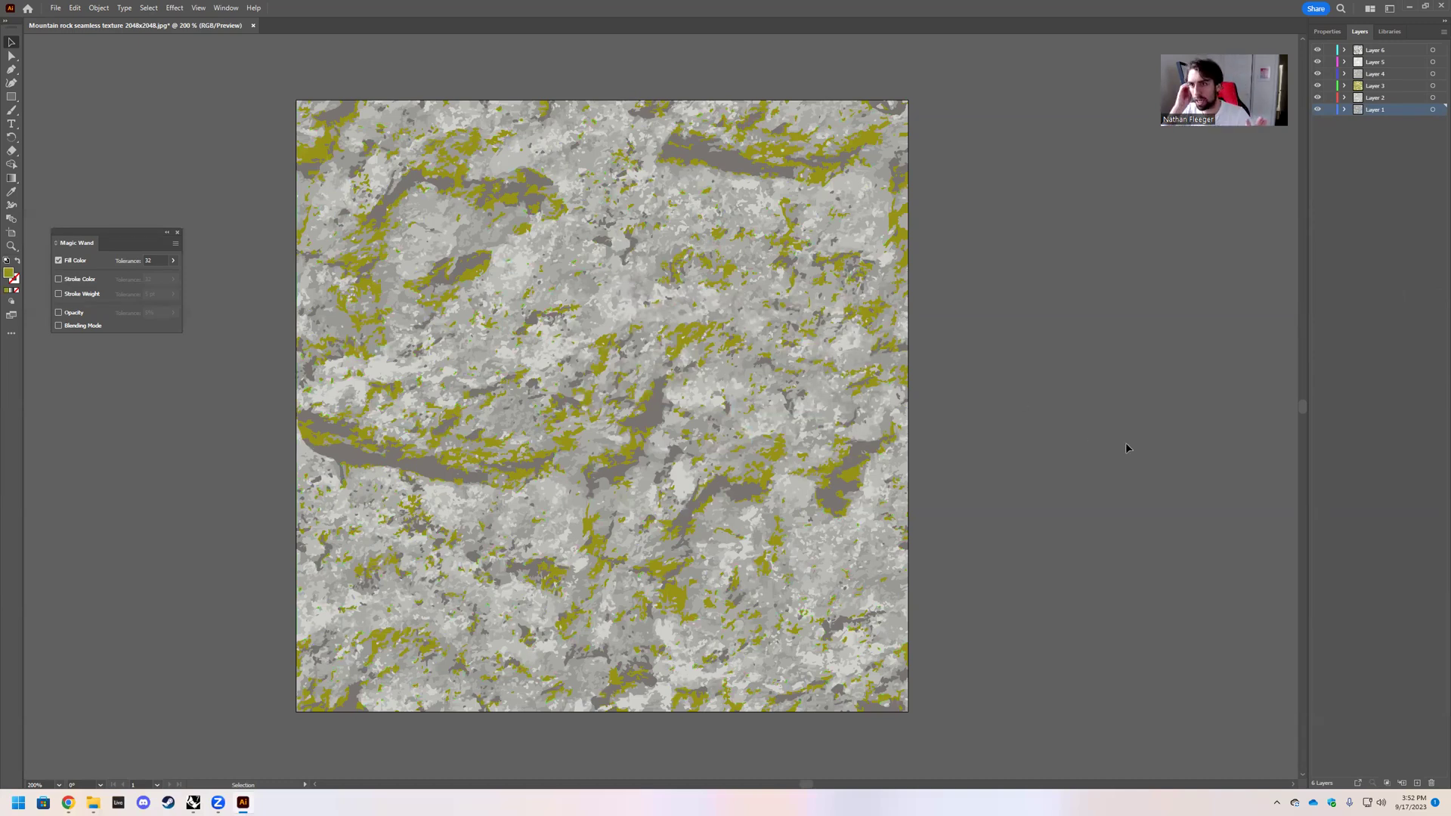
{"action": "key", "text": "a"}
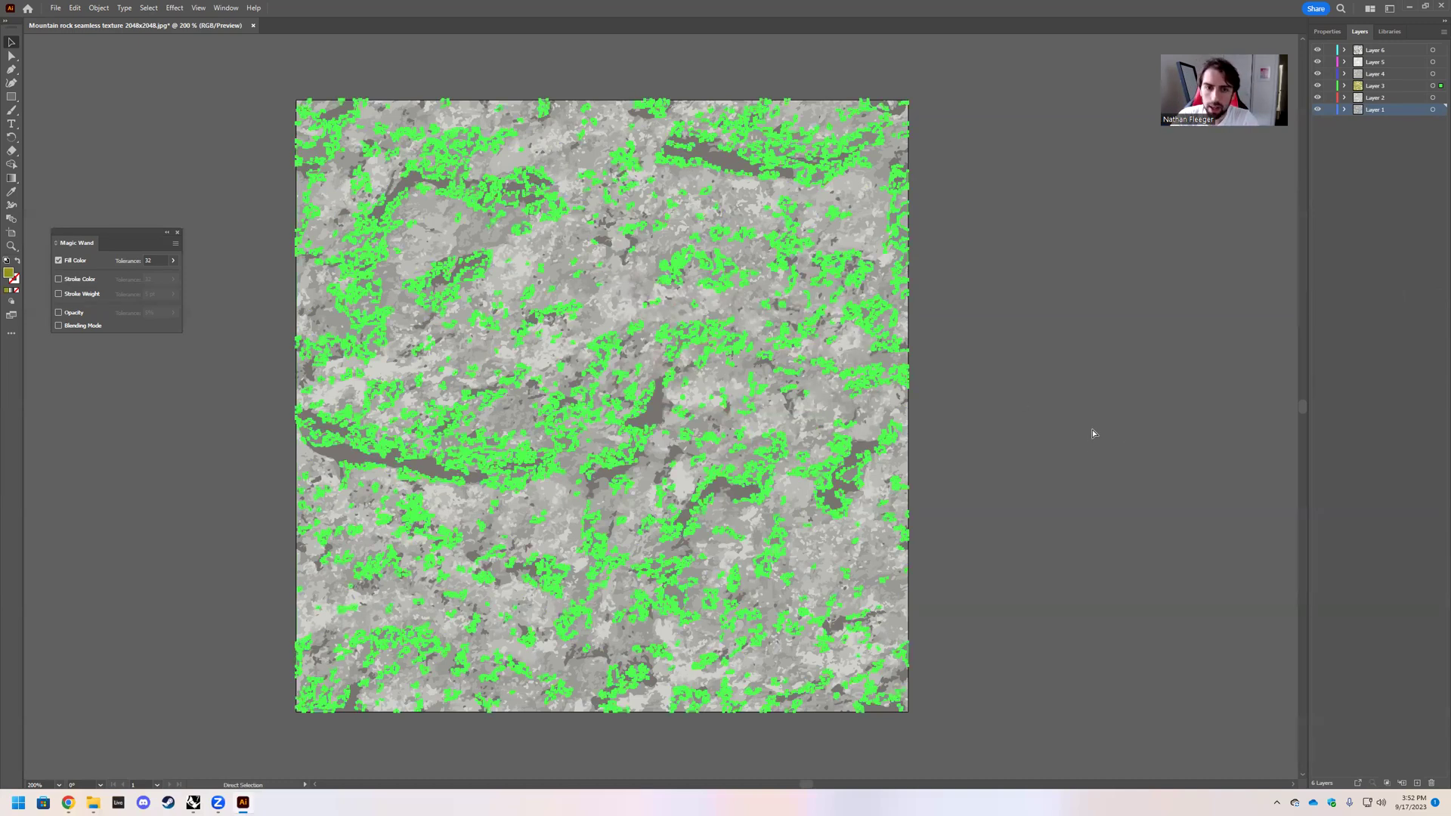
{"action": "key", "text": "Delete"}
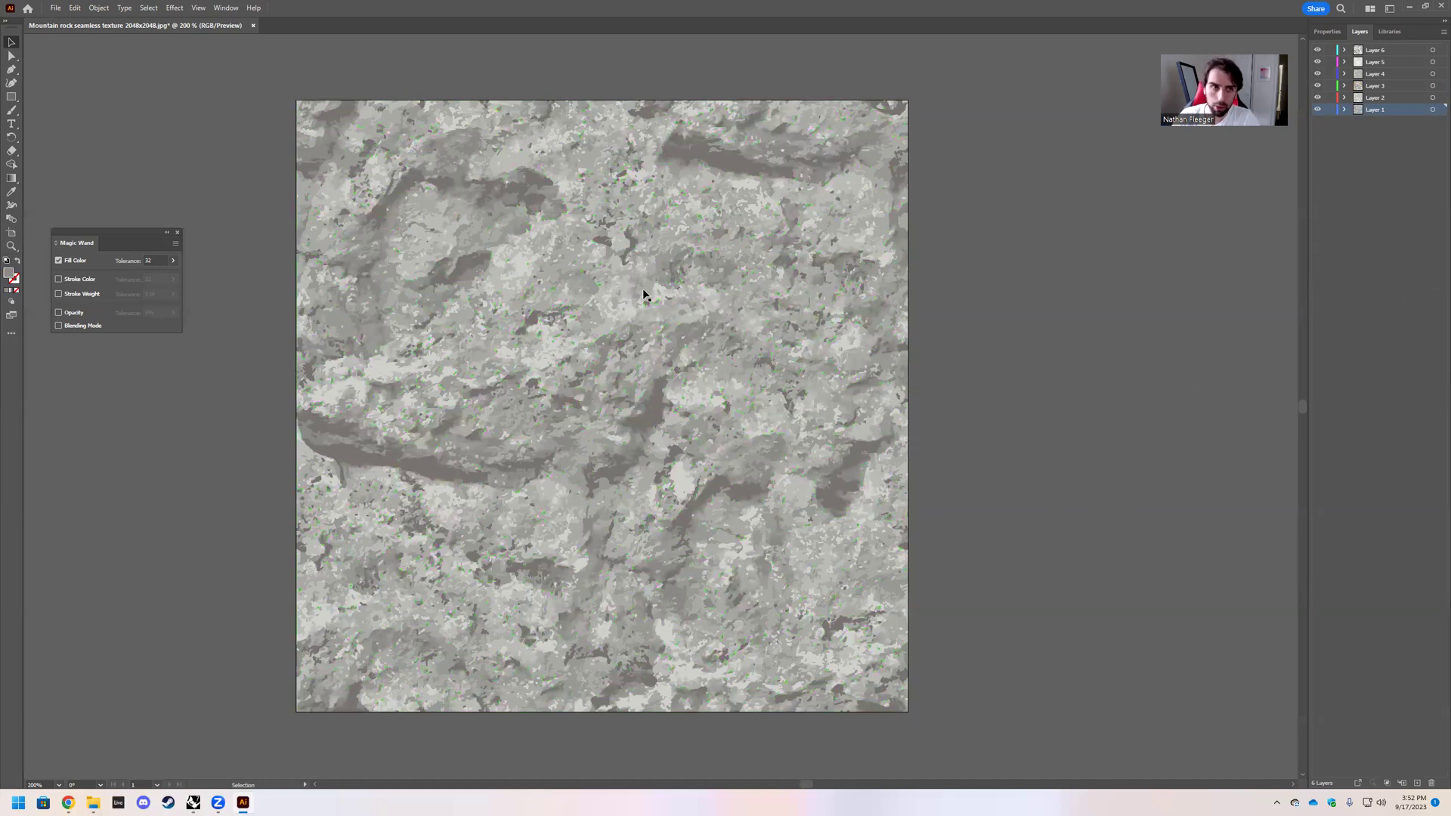
Start File > Export > Export As and browse to 00 TEACHING VIDEOS > project 2 videos.
{"action": "left_click", "coordinate": [54, 7]}
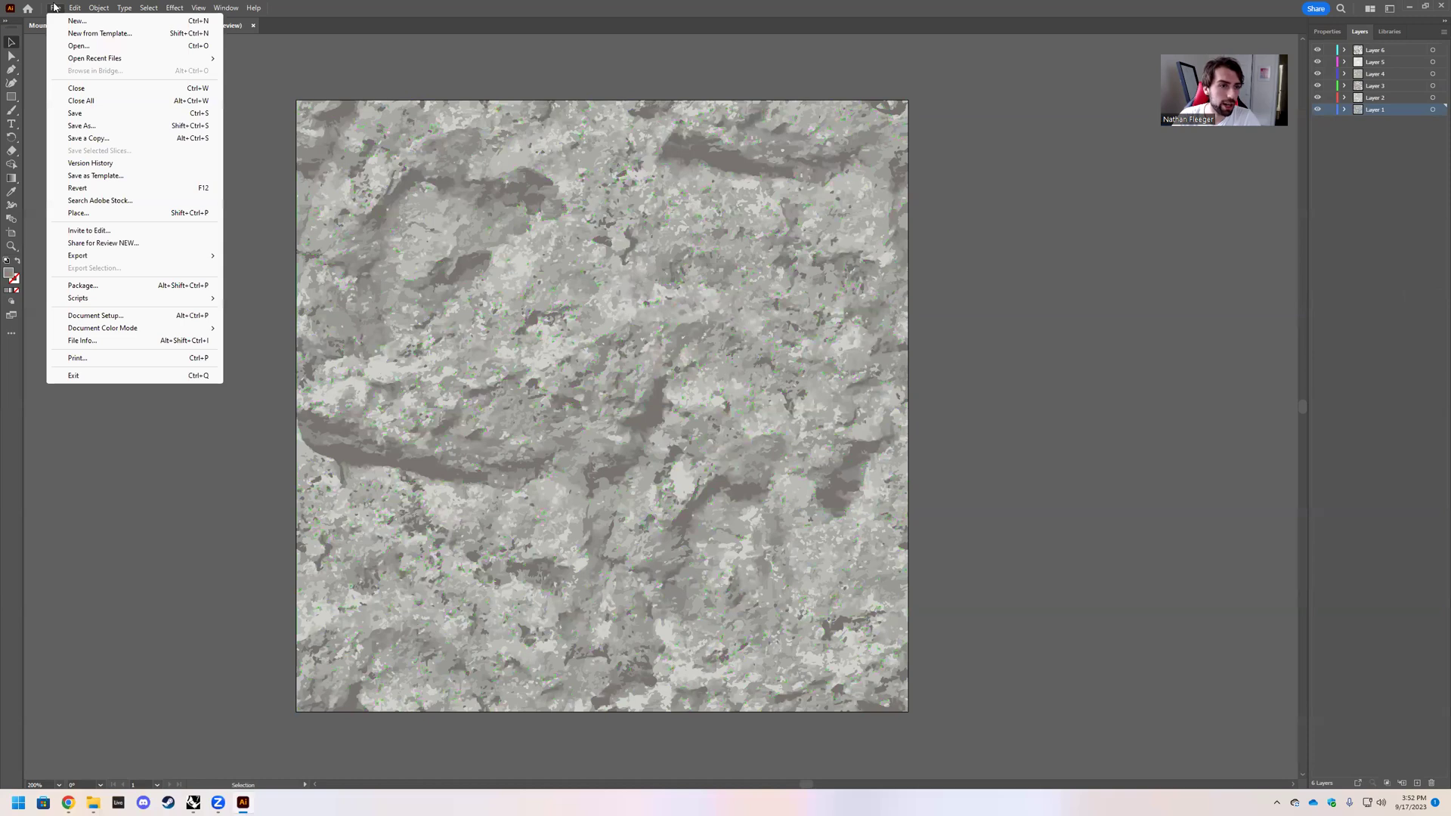
{"action": "mouse_move", "coordinate": [89, 256]}
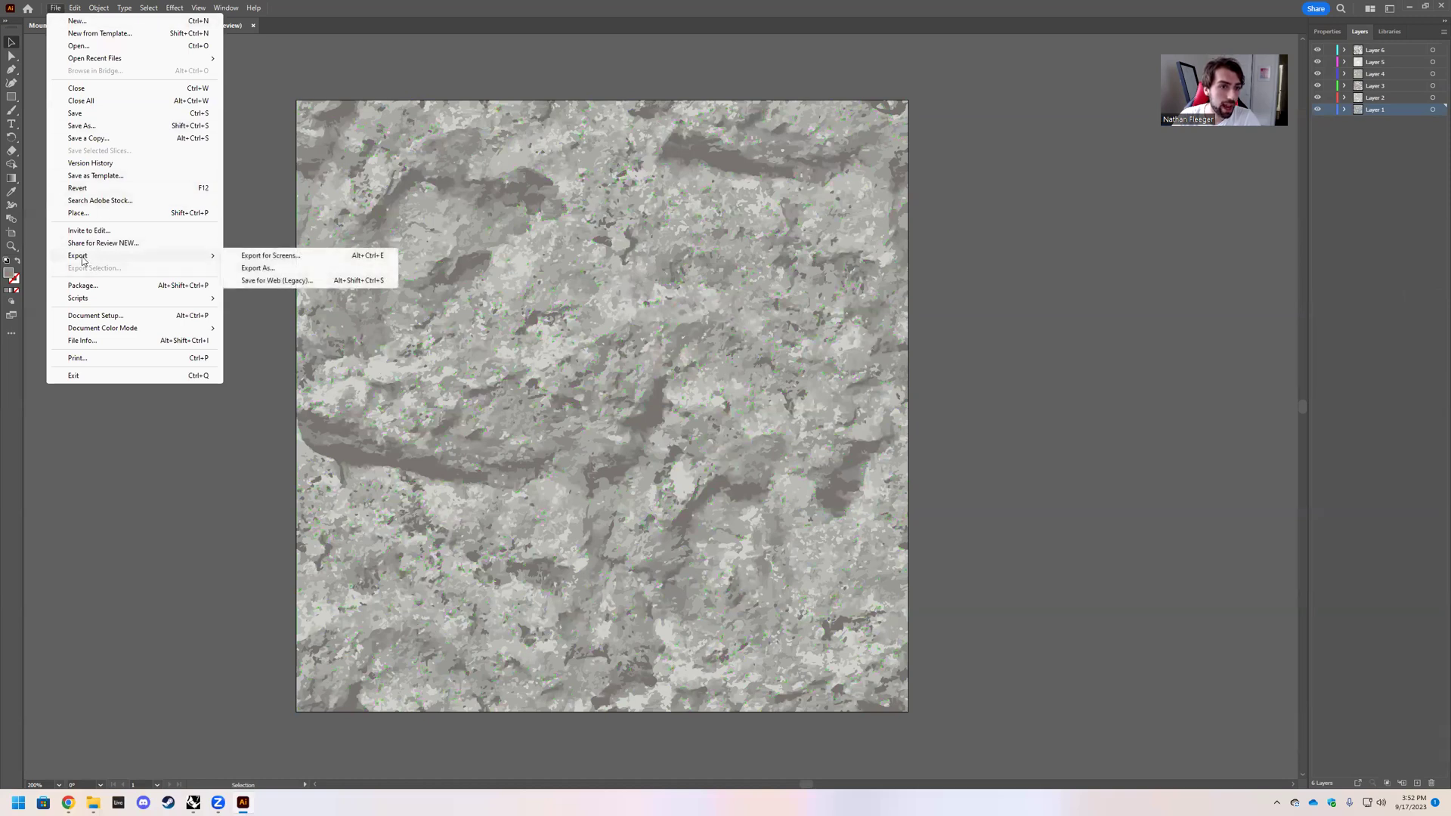
{"action": "left_click", "coordinate": [262, 271]}
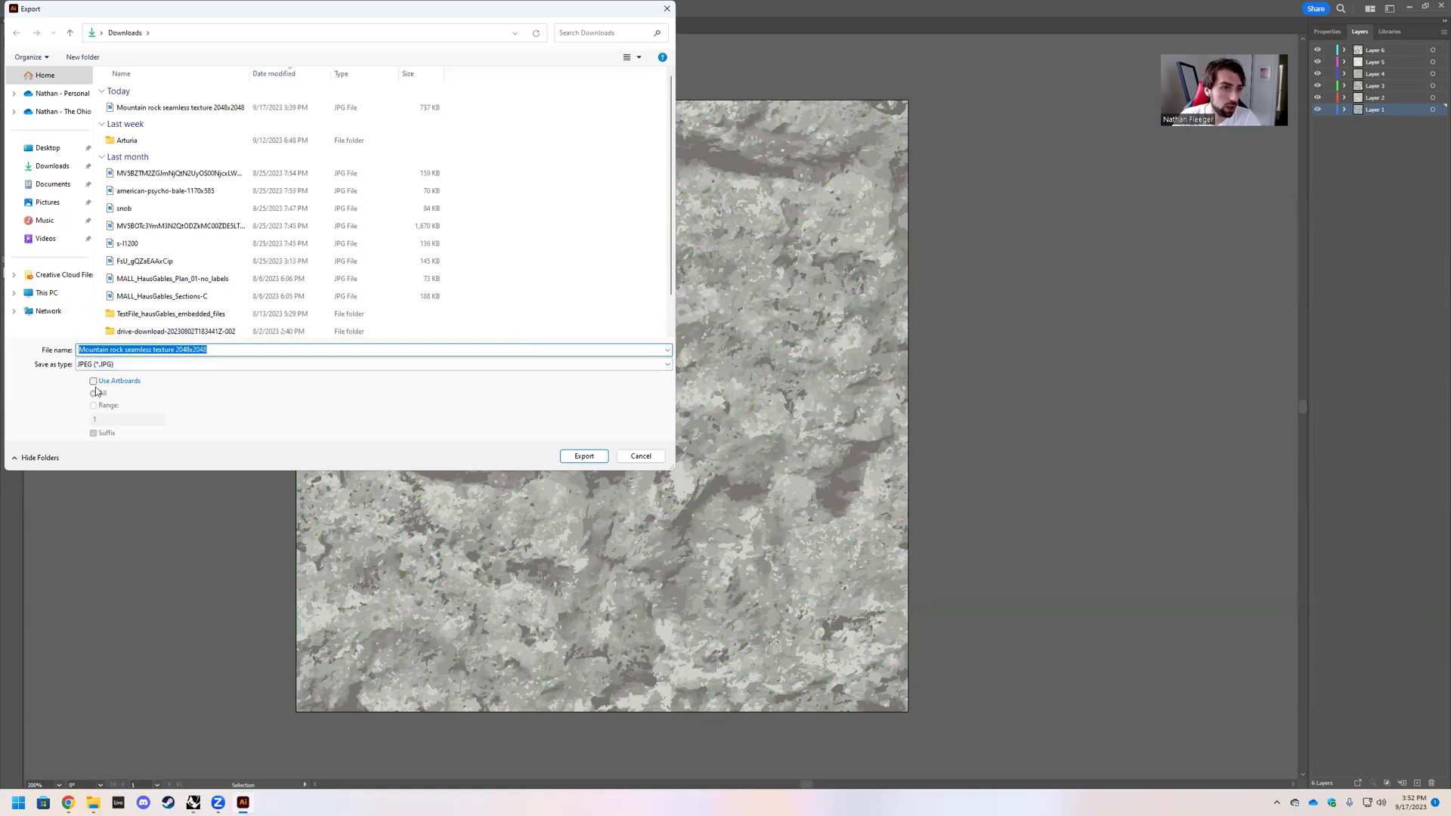
{"action": "left_click", "coordinate": [101, 110]}
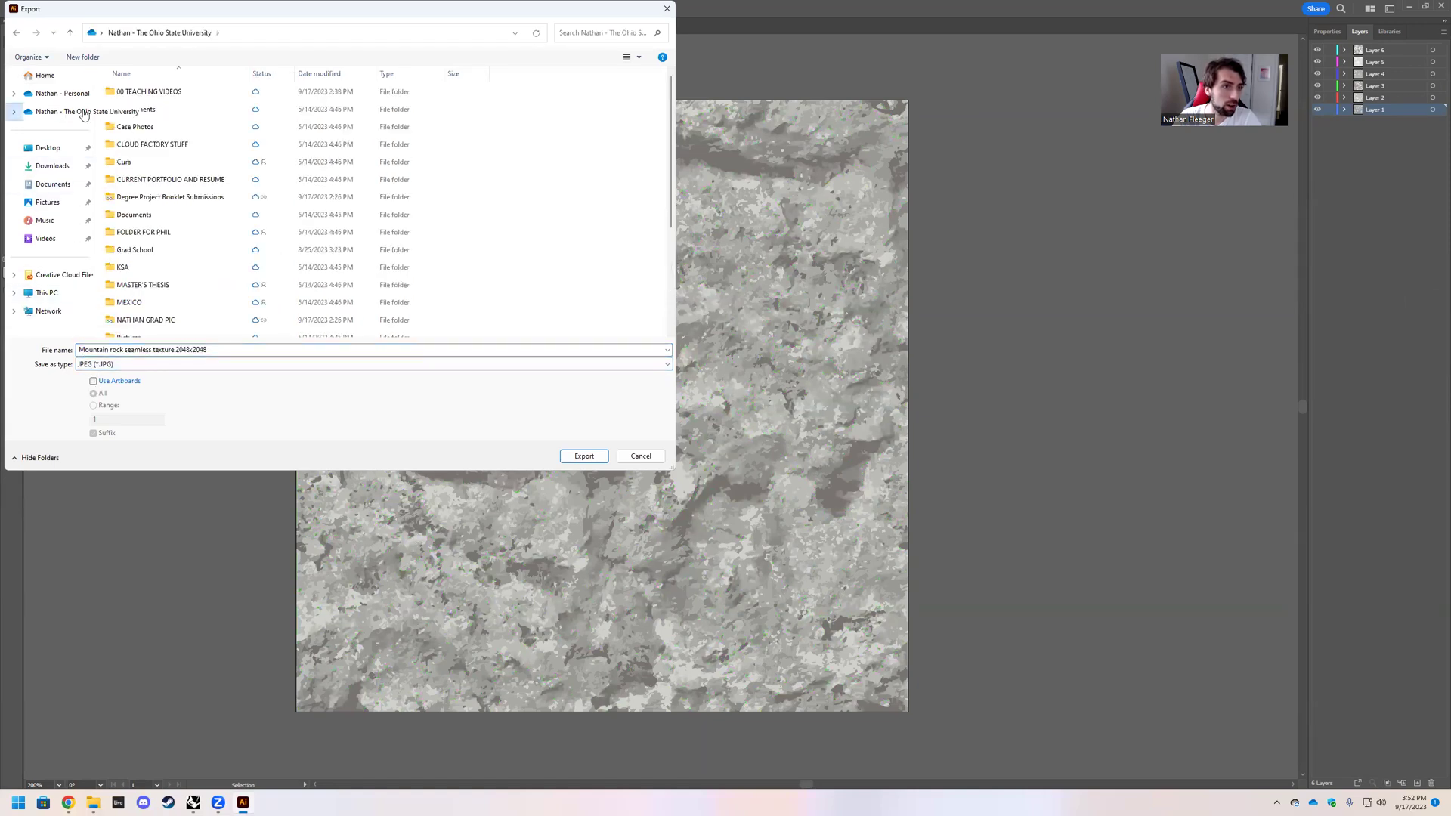
{"action": "double_click", "coordinate": [144, 92]}
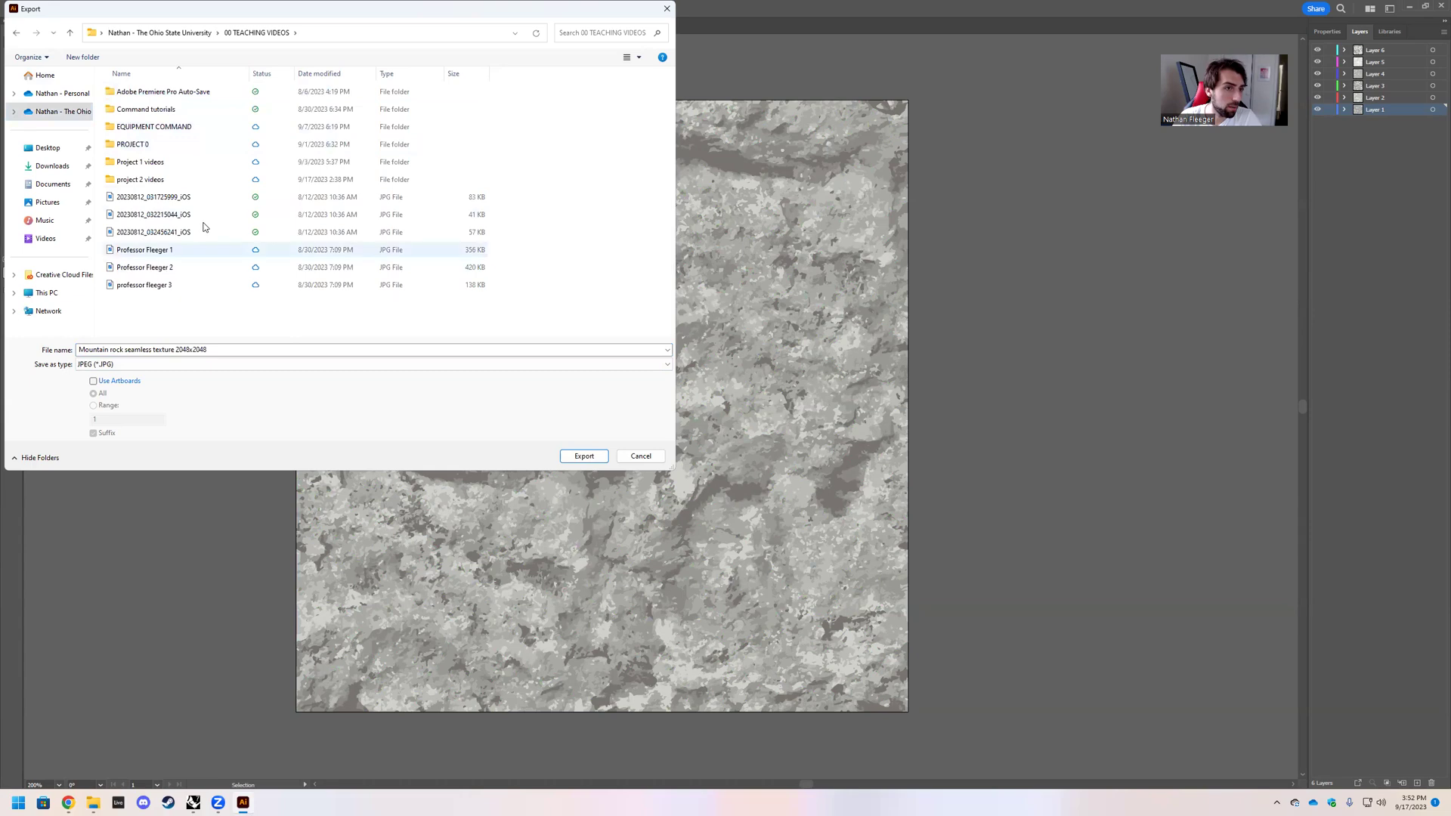
{"action": "double_click", "coordinate": [140, 179]}
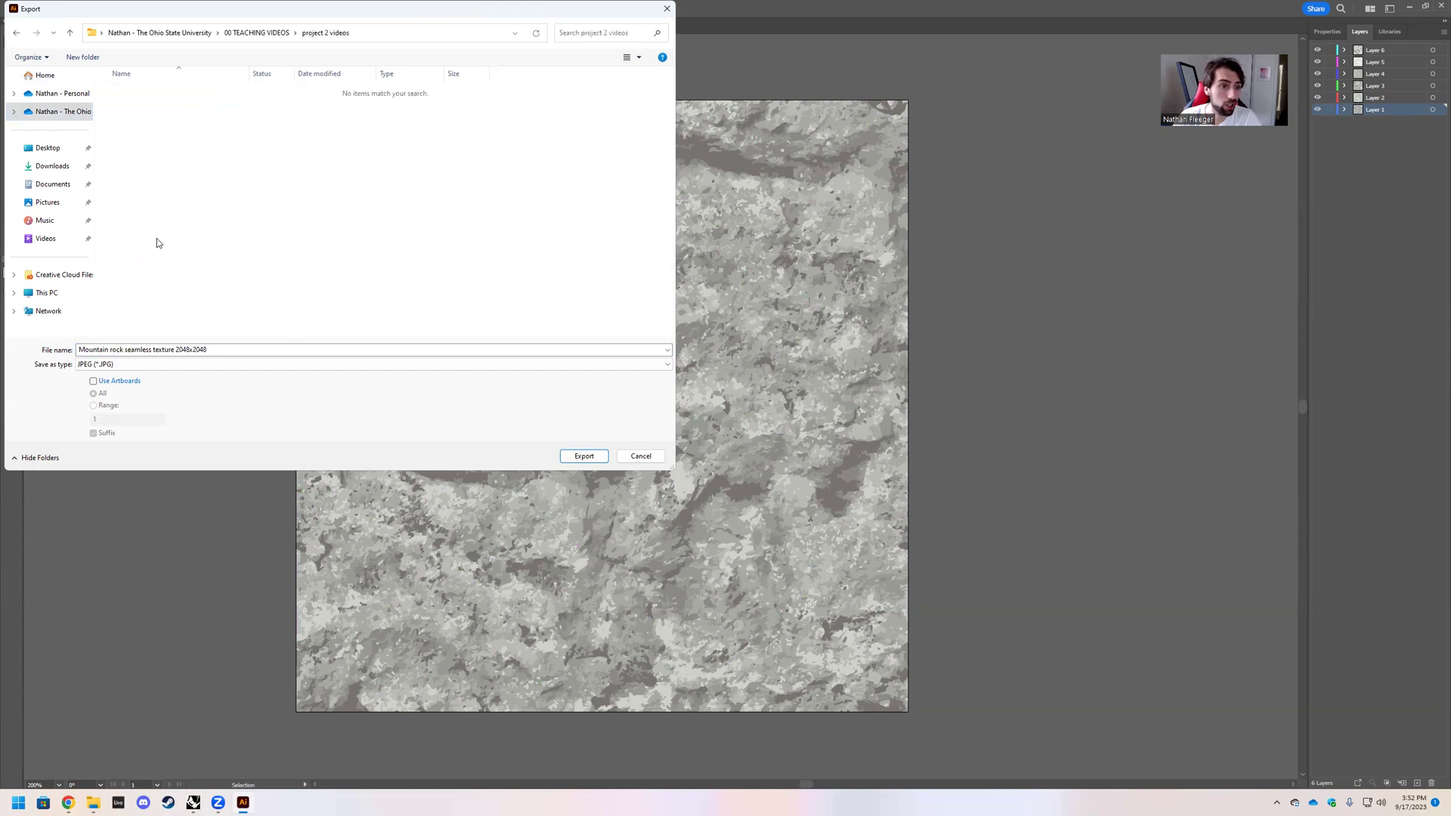
Enable Use Artboards and name the export 'texture 1'.
{"action": "left_click", "coordinate": [94, 382]}
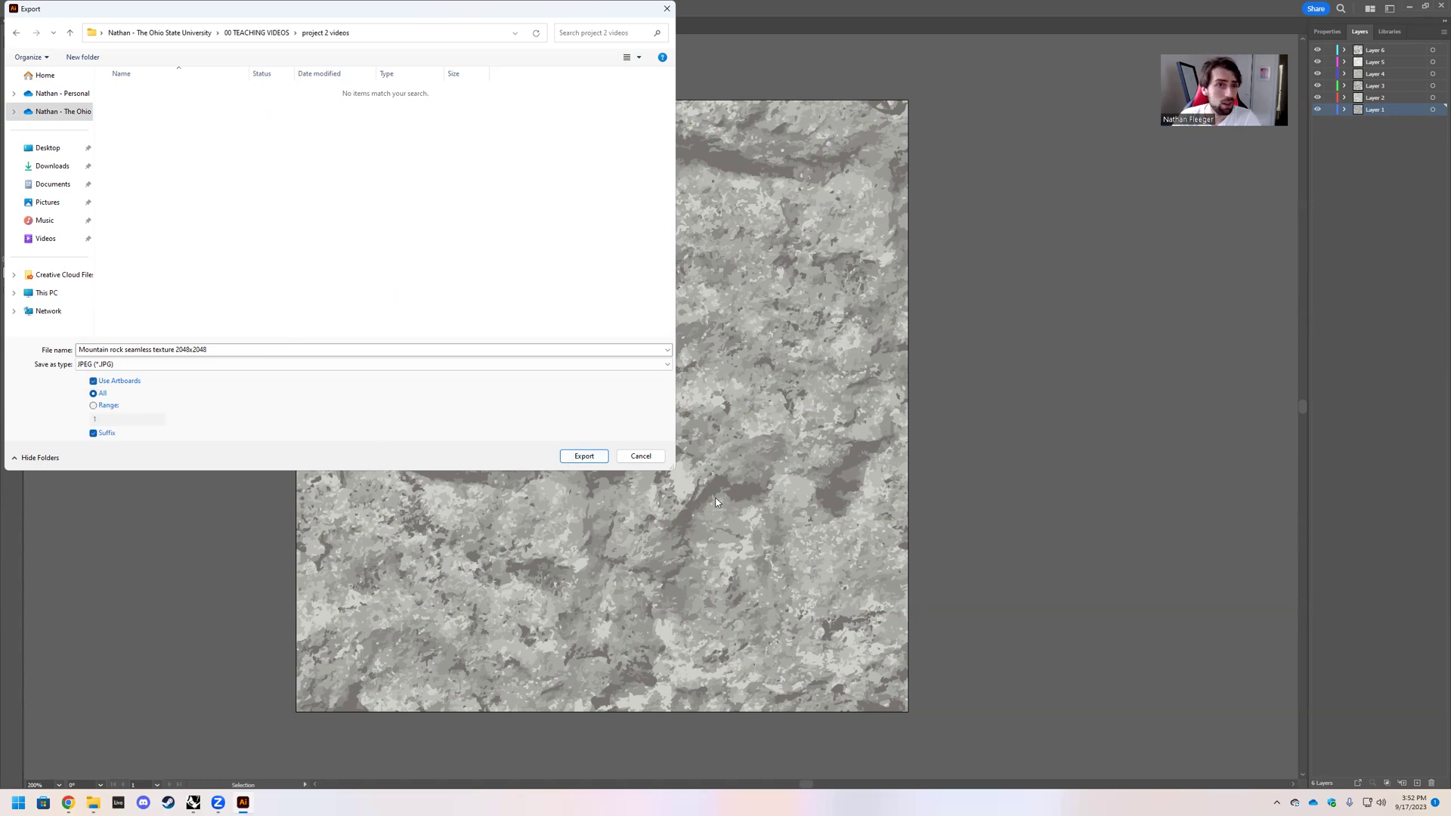
{"action": "left_click", "coordinate": [259, 353]}
{"action": "type", "text": "texture 1"}
Export 'texture 1' as a JPEG with RGB color model and Quality 10 (Maximum).
{"action": "left_click", "coordinate": [583, 457]}
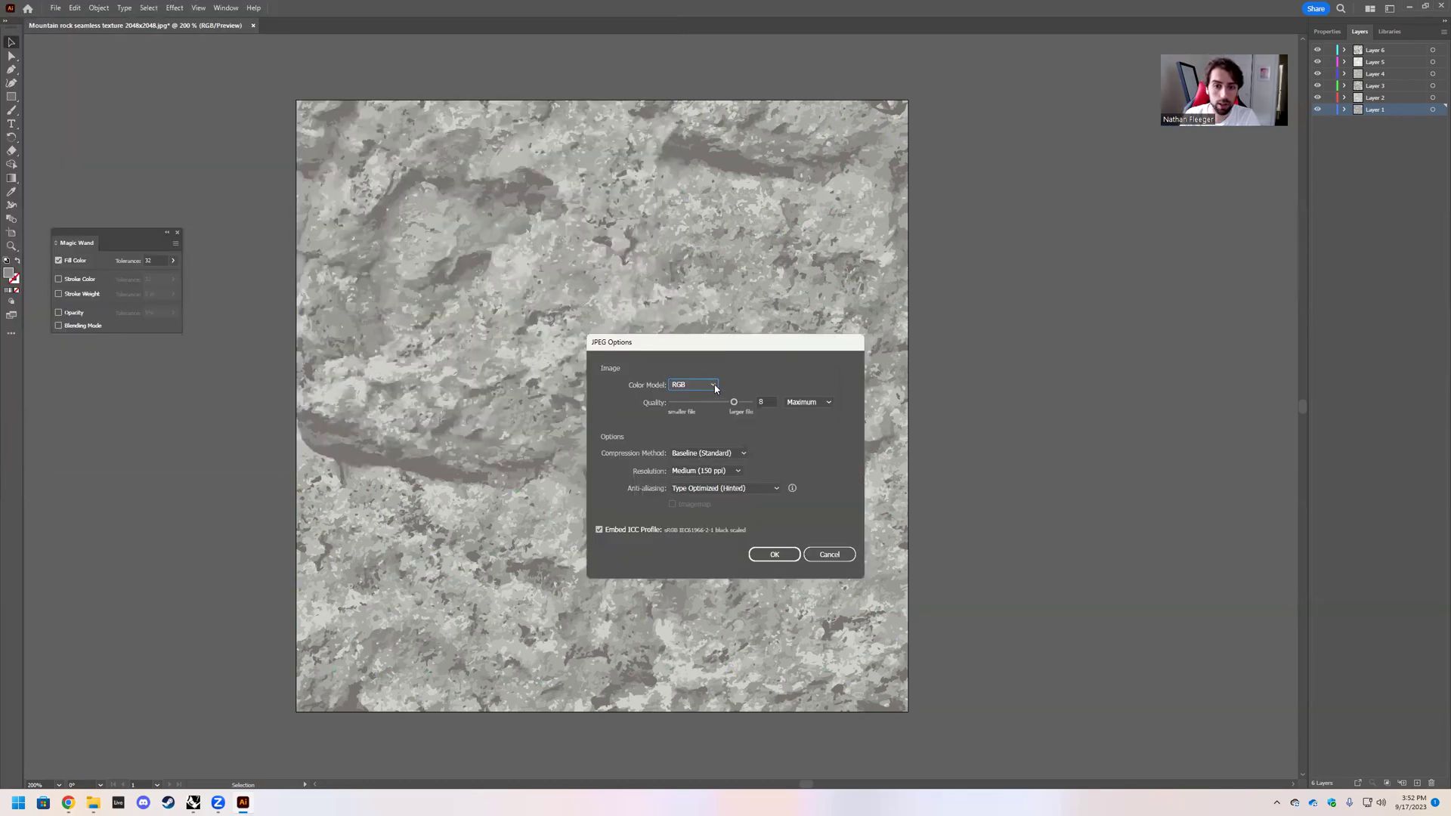
{"action": "left_click", "coordinate": [715, 388]}
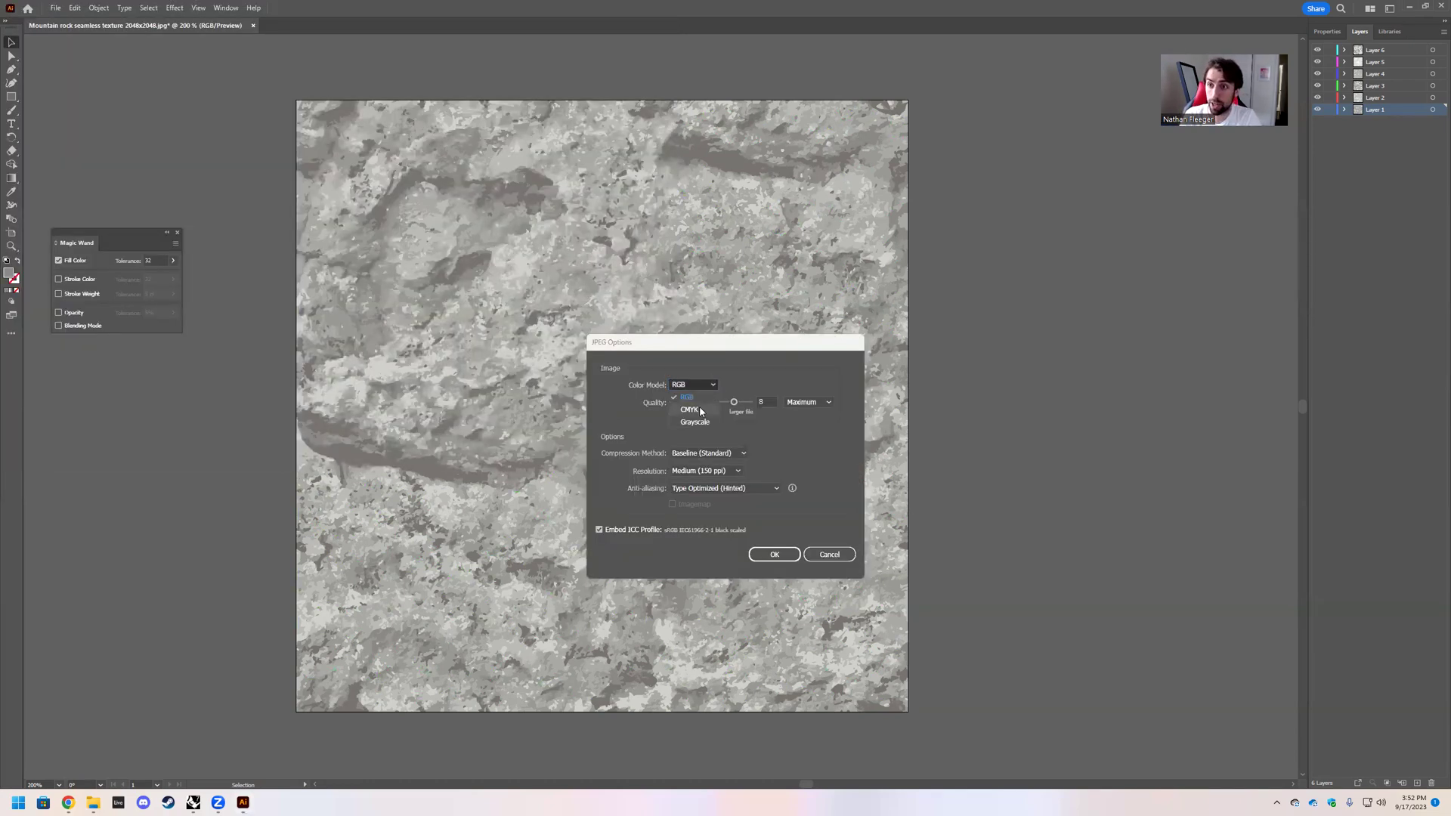
{"action": "left_click", "coordinate": [689, 409]}
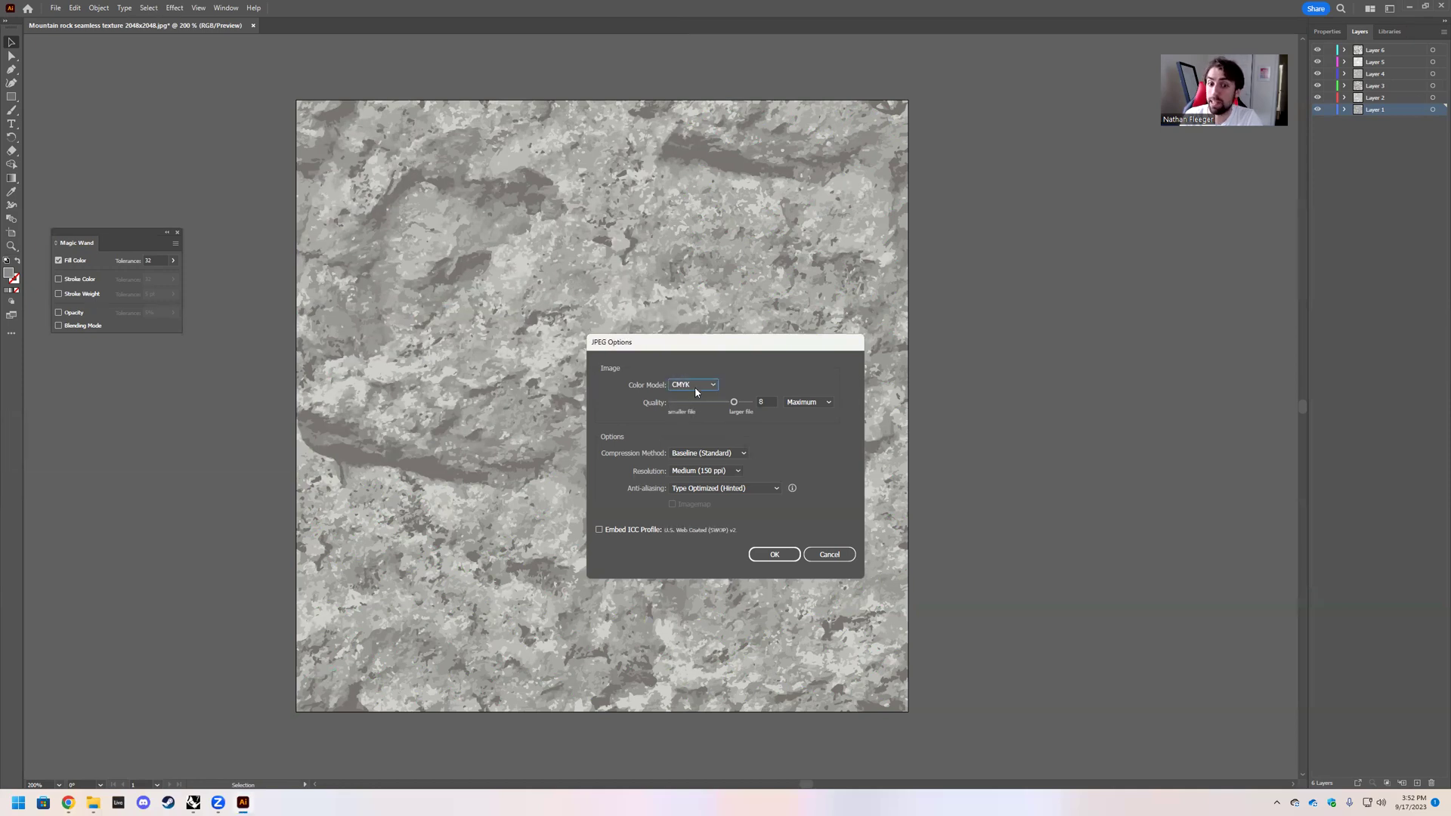
{"action": "scroll", "coordinate": [700, 383], "scroll_direction": "up", "scroll_amount": 1}
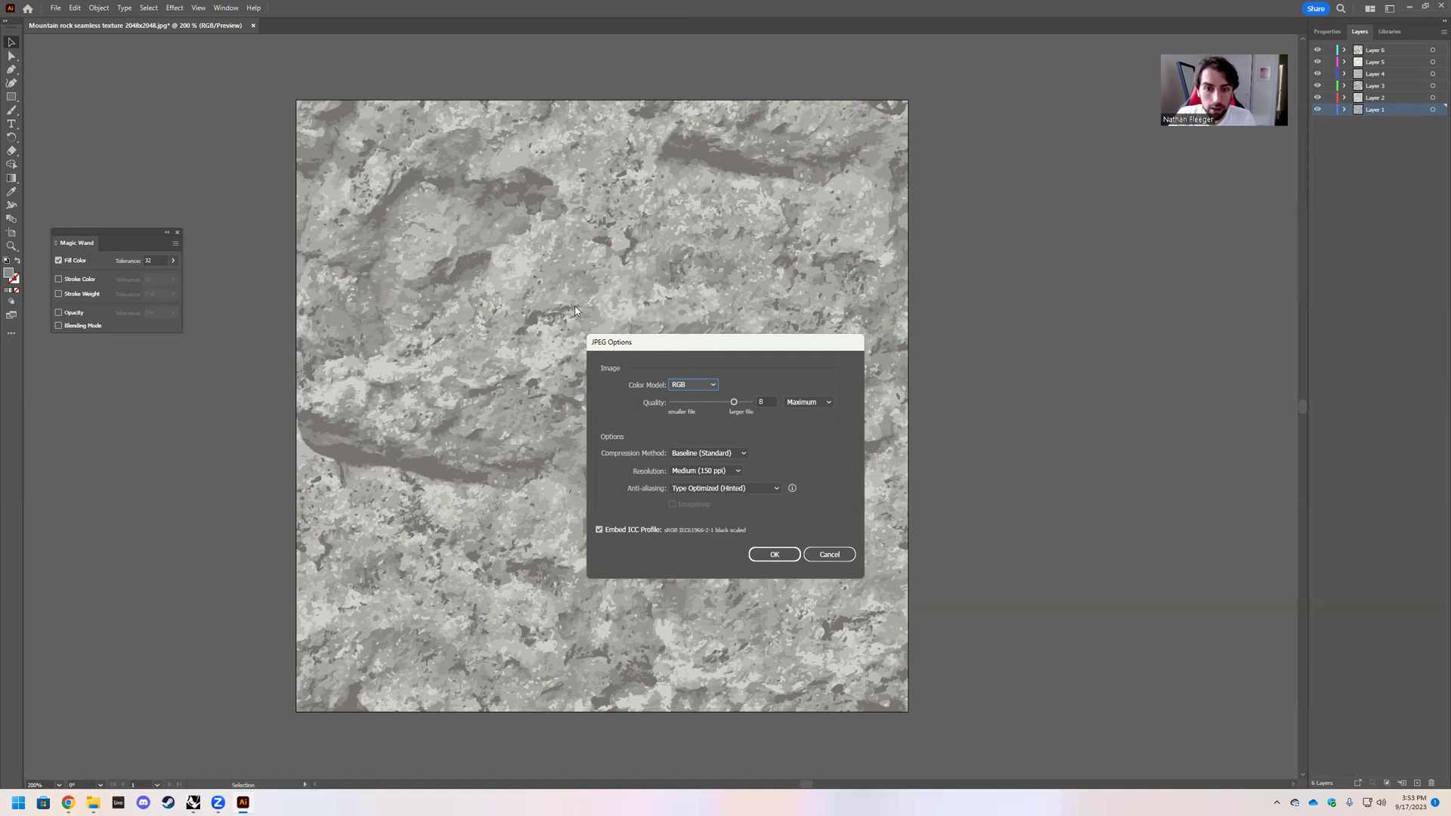
{"action": "left_click_drag", "start_coordinate": [733, 403], "coordinate": [794, 463]}
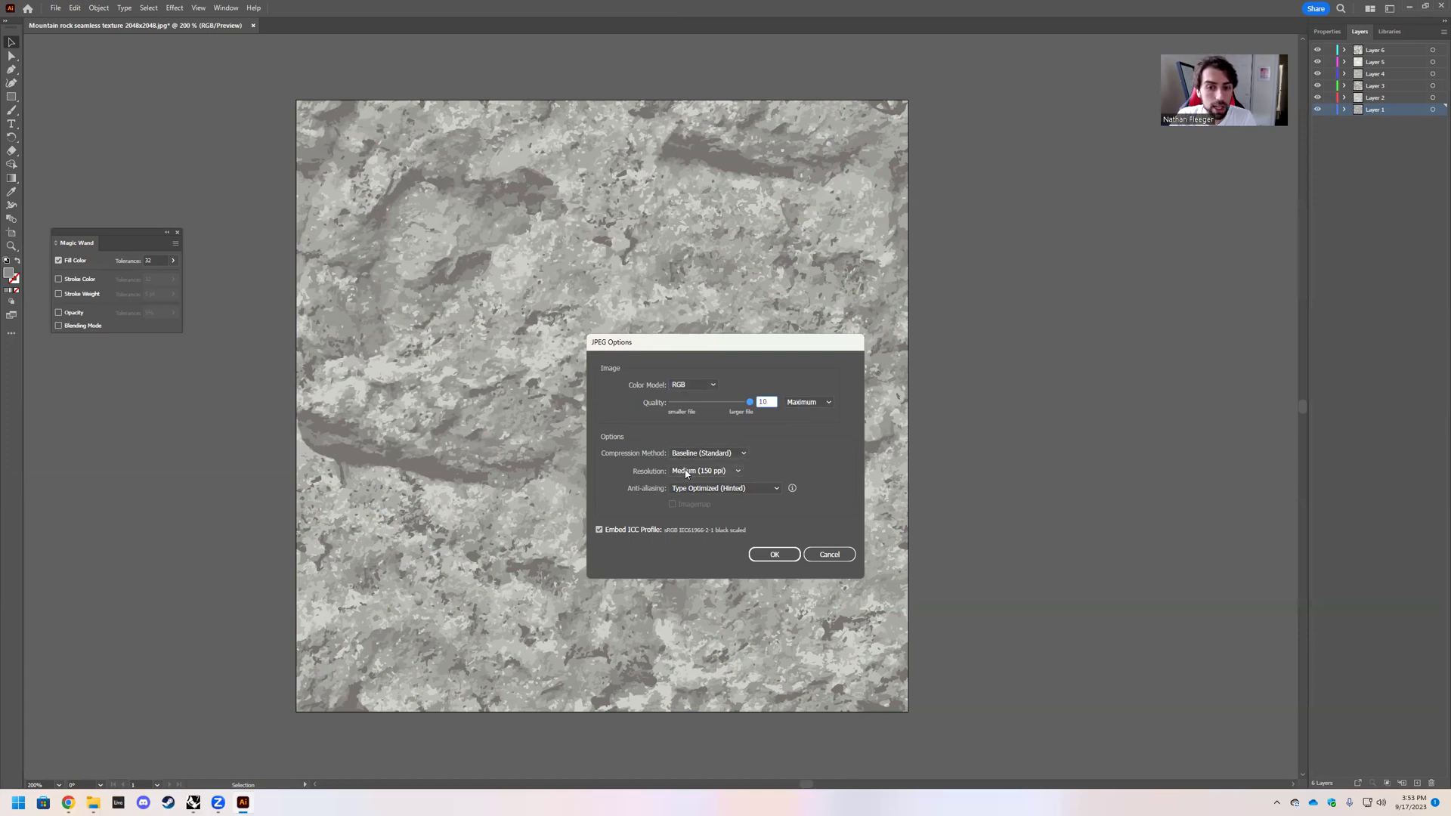
{"action": "left_click", "coordinate": [775, 562]}
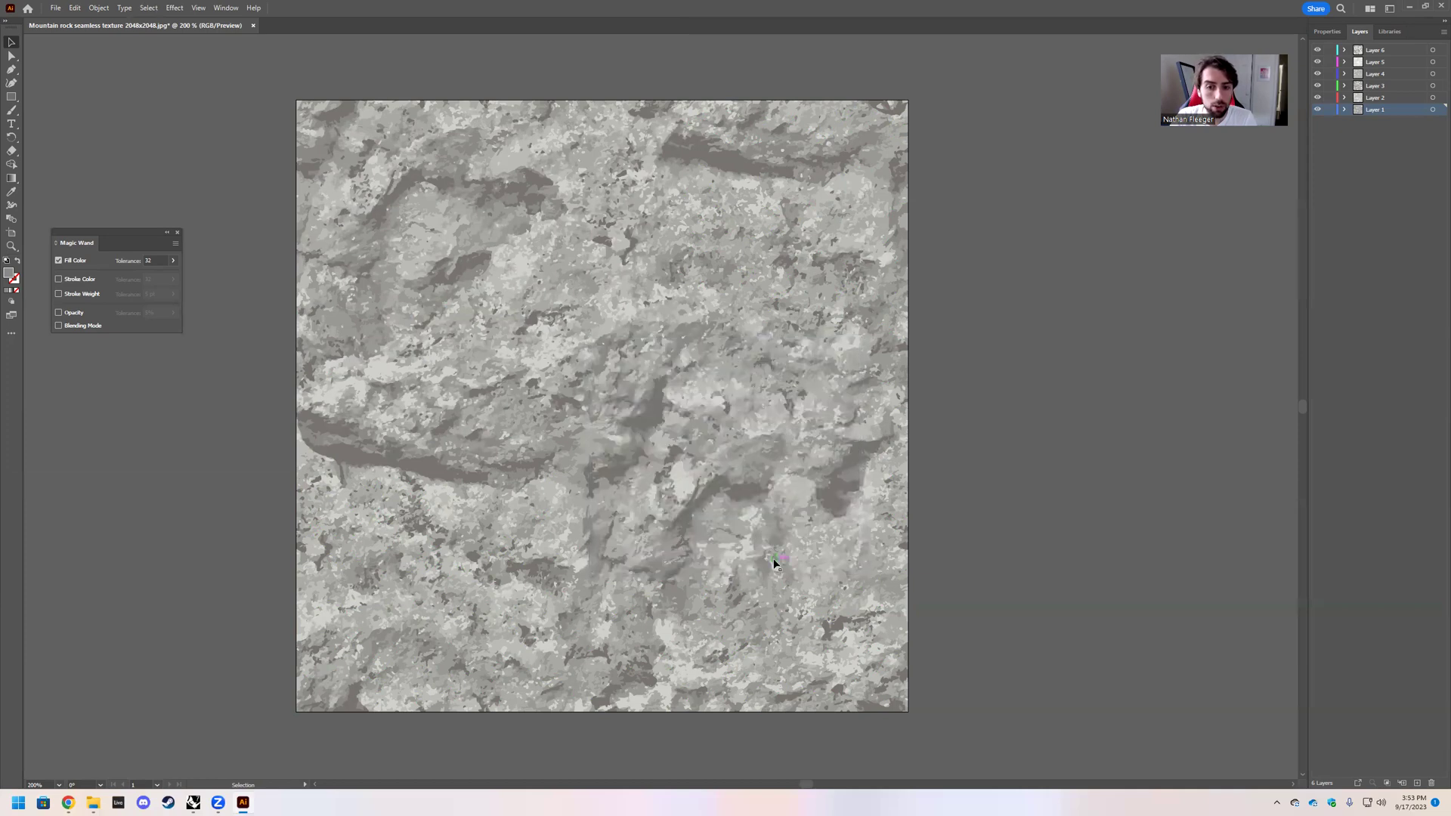